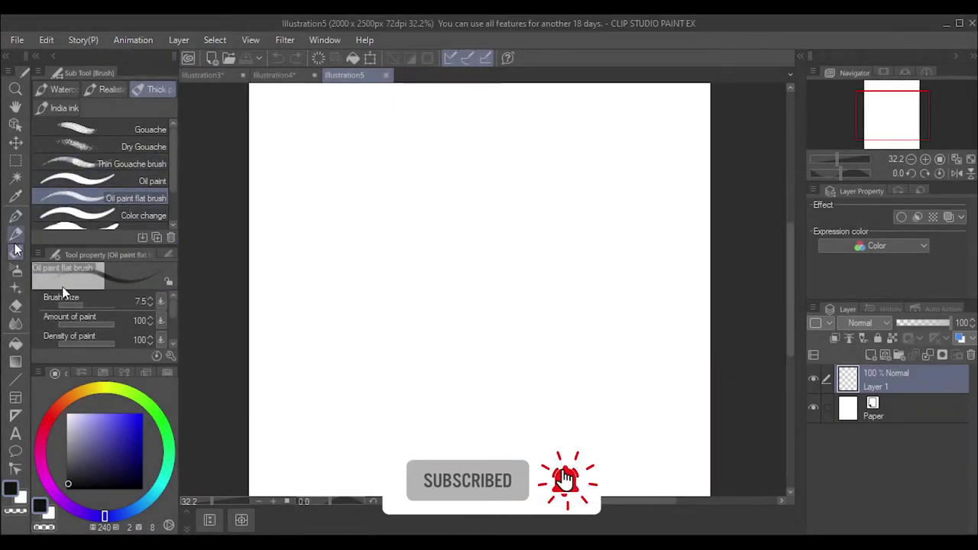
Choose the Lighter pencil and draw the first leaf sketch lines at the upper left.
{"action": "left_click", "coordinate": [16, 216]}
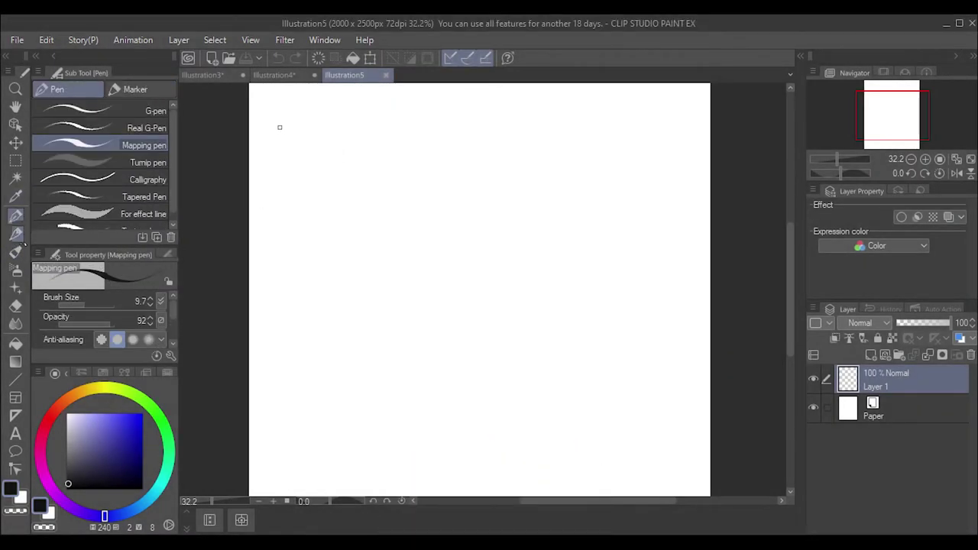
{"action": "key", "text": "p"}
{"action": "mouse_move", "coordinate": [272, 145]}
{"action": "left_mouse_down"}
{"action": "mouse_move", "coordinate": [350, 184]}
{"action": "mouse_move", "coordinate": [313, 174]}
{"action": "mouse_move", "coordinate": [340, 187]}
{"action": "mouse_move", "coordinate": [268, 220]}
{"action": "mouse_move", "coordinate": [258, 252]}
{"action": "left_mouse_up"}
Sketch a pointed leaf shape with curved edges, undoing stray strokes.
{"action": "key", "text": "ctrl+z"}
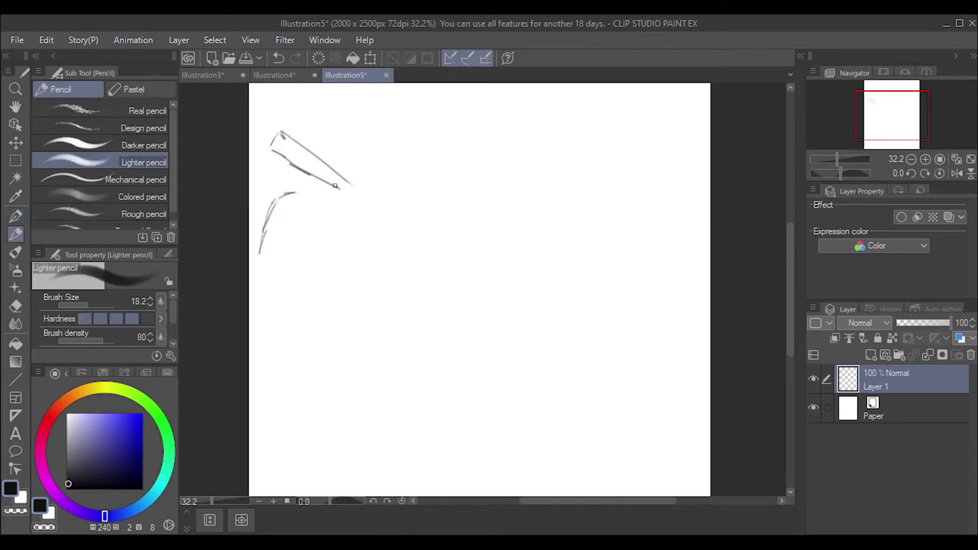
{"action": "key", "text": "ctrl+z"}
{"action": "left_click_drag", "start_coordinate": [340, 185], "coordinate": [260, 253]}
{"action": "left_click_drag", "start_coordinate": [336, 191], "coordinate": [260, 301]}
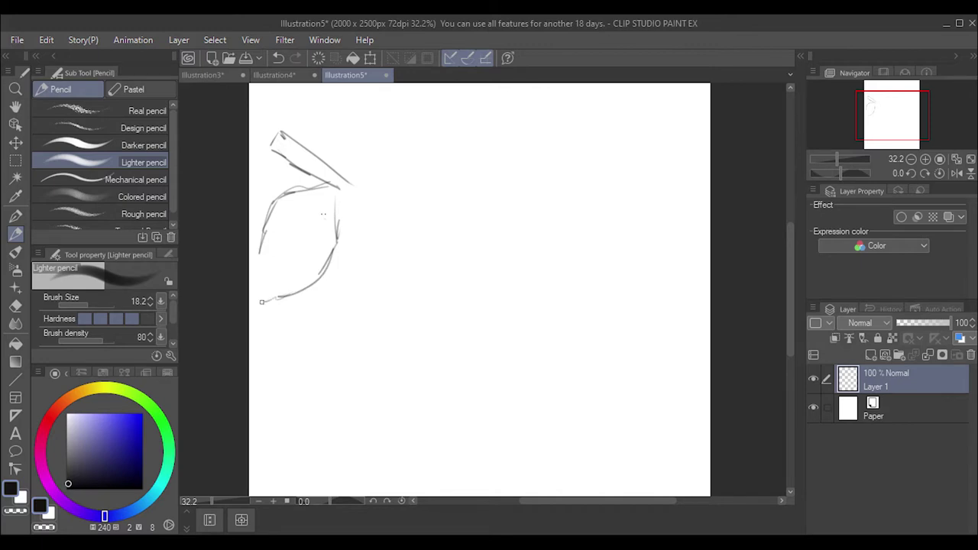
{"action": "mouse_move", "coordinate": [261, 244]}
{"action": "left_mouse_down"}
{"action": "mouse_move", "coordinate": [253, 288]}
{"action": "mouse_move", "coordinate": [338, 187]}
{"action": "mouse_move", "coordinate": [353, 220]}
{"action": "mouse_move", "coordinate": [382, 233]}
{"action": "left_mouse_up"}
{"action": "key", "text": "ctrl+z"}
{"action": "key", "text": "ctrl+y"}
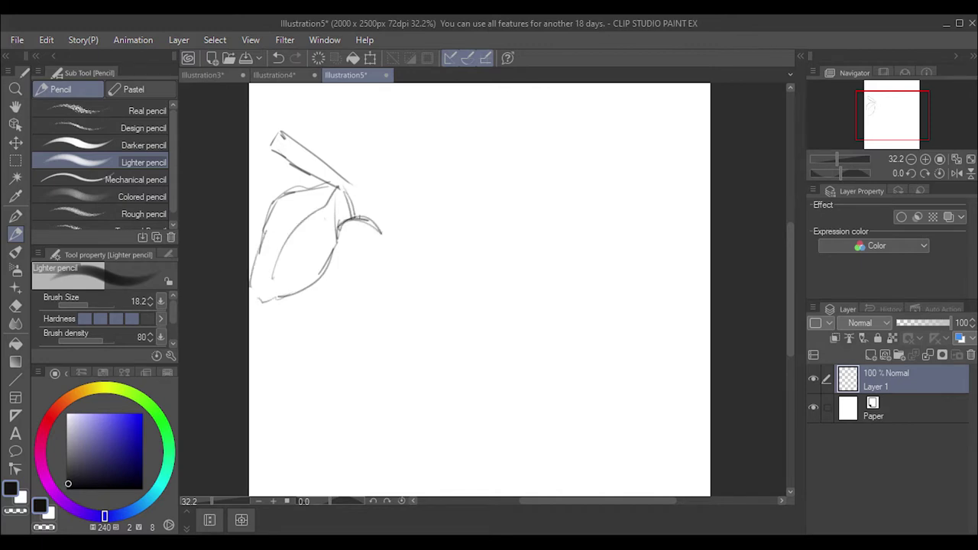
{"action": "key", "text": "ctrl+z"}
Sketch a rounded lemon outline beneath the leaf and reinforce its lower-left edge.
{"action": "mouse_move", "coordinate": [383, 236]}
{"action": "left_mouse_down"}
{"action": "mouse_move", "coordinate": [416, 278]}
{"action": "mouse_move", "coordinate": [415, 269]}
{"action": "mouse_move", "coordinate": [415, 340]}
{"action": "left_mouse_up"}
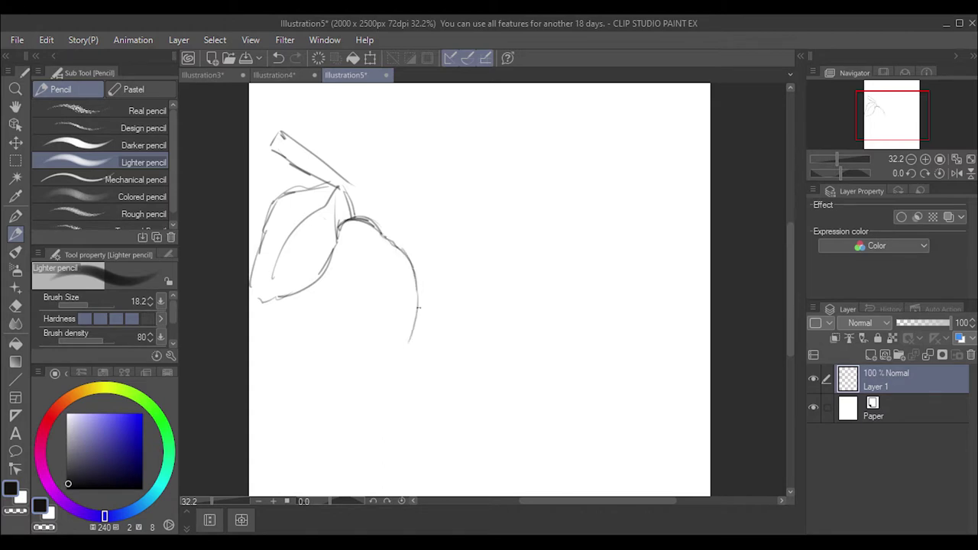
{"action": "left_click_drag", "start_coordinate": [421, 280], "coordinate": [381, 370]}
{"action": "mouse_move", "coordinate": [382, 232]}
{"action": "left_mouse_down"}
{"action": "mouse_move", "coordinate": [410, 336]}
{"action": "mouse_move", "coordinate": [347, 375]}
{"action": "mouse_move", "coordinate": [302, 333]}
{"action": "left_mouse_up"}
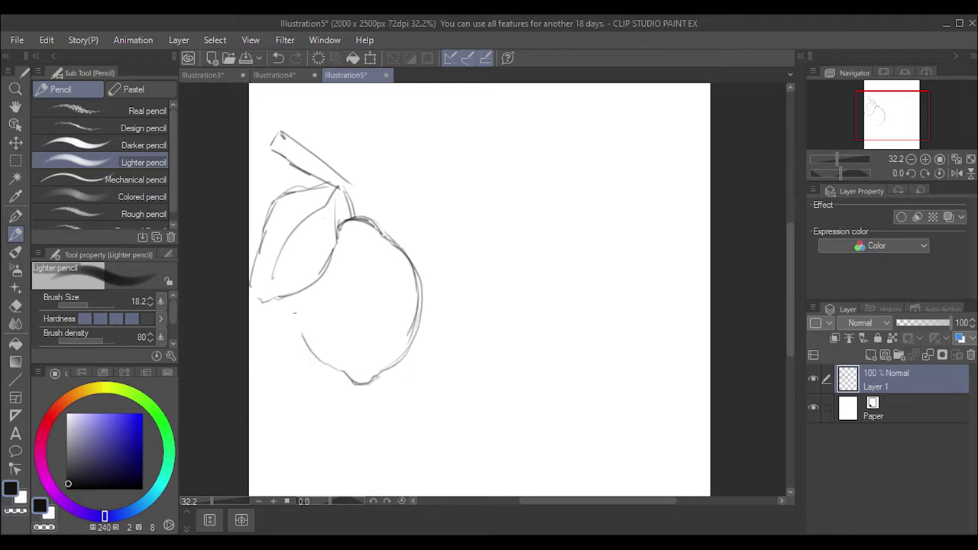
{"action": "mouse_move", "coordinate": [293, 300]}
{"action": "left_mouse_down"}
{"action": "mouse_move", "coordinate": [336, 365]}
{"action": "mouse_move", "coordinate": [386, 368]}
{"action": "mouse_move", "coordinate": [421, 269]}
{"action": "left_mouse_up"}
{"action": "mouse_move", "coordinate": [380, 235]}
{"action": "left_mouse_down"}
{"action": "mouse_move", "coordinate": [422, 312]}
{"action": "mouse_move", "coordinate": [395, 368]}
{"action": "left_mouse_up"}
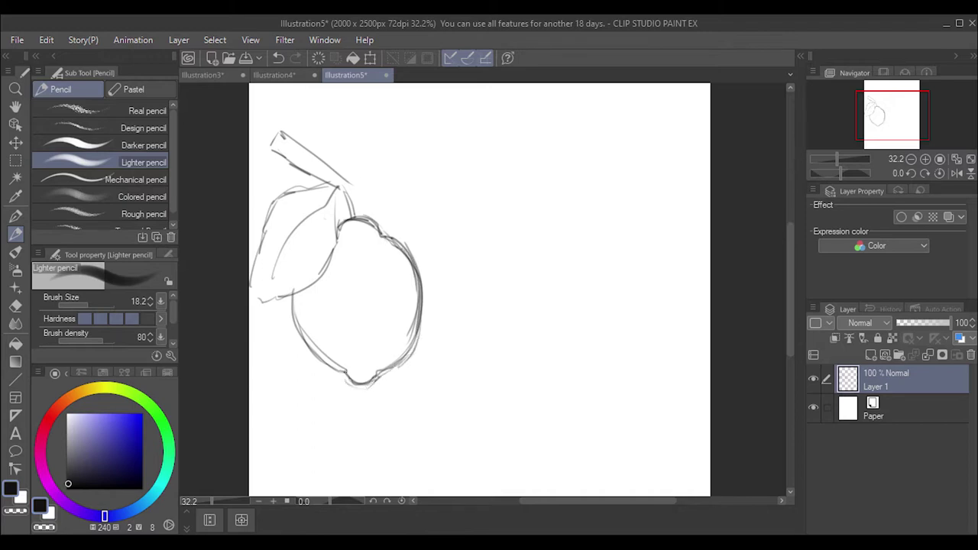
{"action": "left_click_drag", "start_coordinate": [288, 293], "coordinate": [333, 371]}
{"action": "left_click_drag", "start_coordinate": [289, 298], "coordinate": [350, 383]}
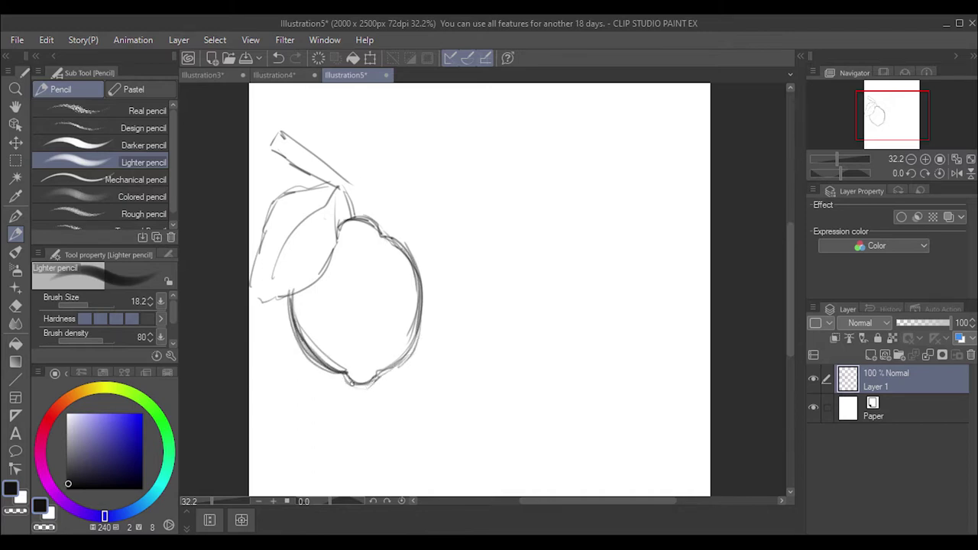
Draw a branch line reaching right from the leaf and darken the lemon's right outline.
{"action": "key", "text": "ctrl+z"}
{"action": "key", "text": "ctrl+y"}
{"action": "mouse_move", "coordinate": [365, 187]}
{"action": "left_mouse_down"}
{"action": "mouse_move", "coordinate": [420, 203]}
{"action": "mouse_move", "coordinate": [428, 225]}
{"action": "left_mouse_up"}
{"action": "mouse_move", "coordinate": [416, 260]}
{"action": "left_mouse_down"}
{"action": "mouse_move", "coordinate": [413, 348]}
{"action": "mouse_move", "coordinate": [375, 386]}
{"action": "left_mouse_up"}
With a smaller Rough eraser, erase the lemon's bottom and part of its lower-left stroke.
{"action": "left_click", "coordinate": [15, 305]}
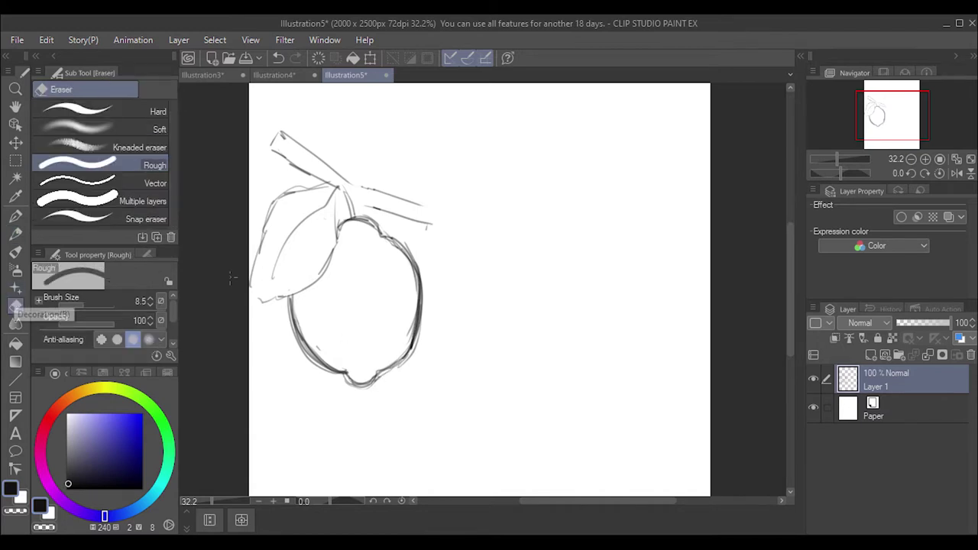
{"action": "left_click_drag", "start_coordinate": [90, 305], "coordinate": [86, 305]}
{"action": "mouse_move", "coordinate": [357, 366]}
{"action": "left_mouse_down"}
{"action": "mouse_move", "coordinate": [340, 386]}
{"action": "mouse_move", "coordinate": [382, 387]}
{"action": "mouse_move", "coordinate": [409, 348]}
{"action": "left_mouse_up"}
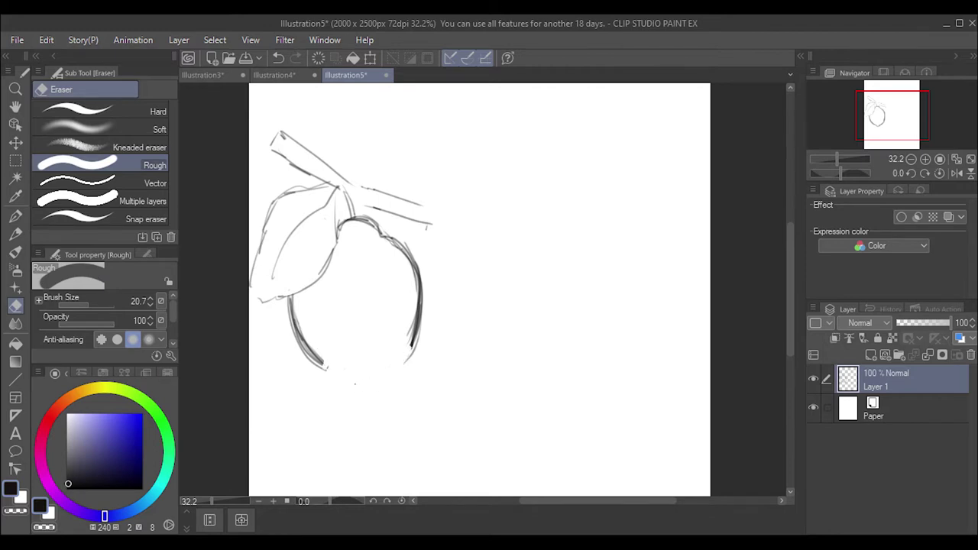
{"action": "left_click_drag", "start_coordinate": [323, 367], "coordinate": [307, 345]}
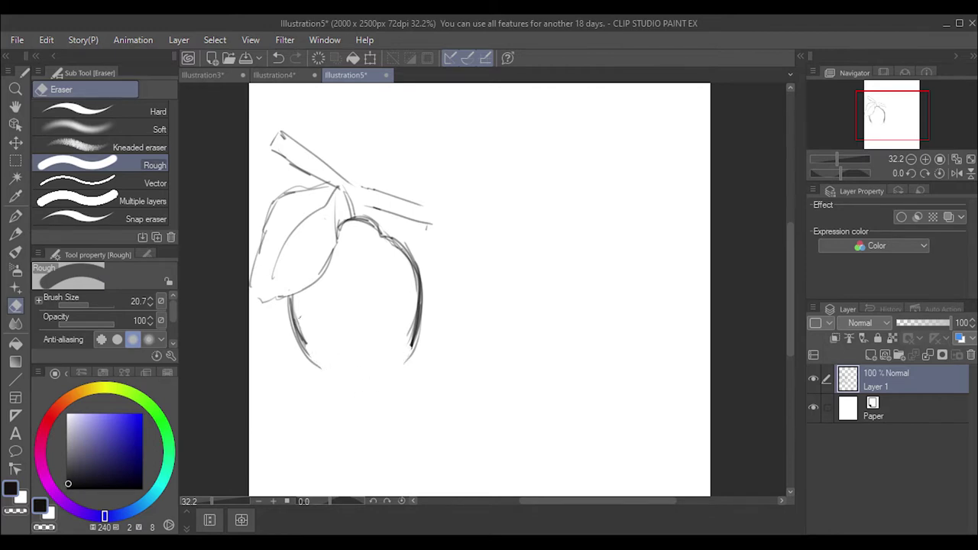
{"action": "left_click", "coordinate": [15, 218]}
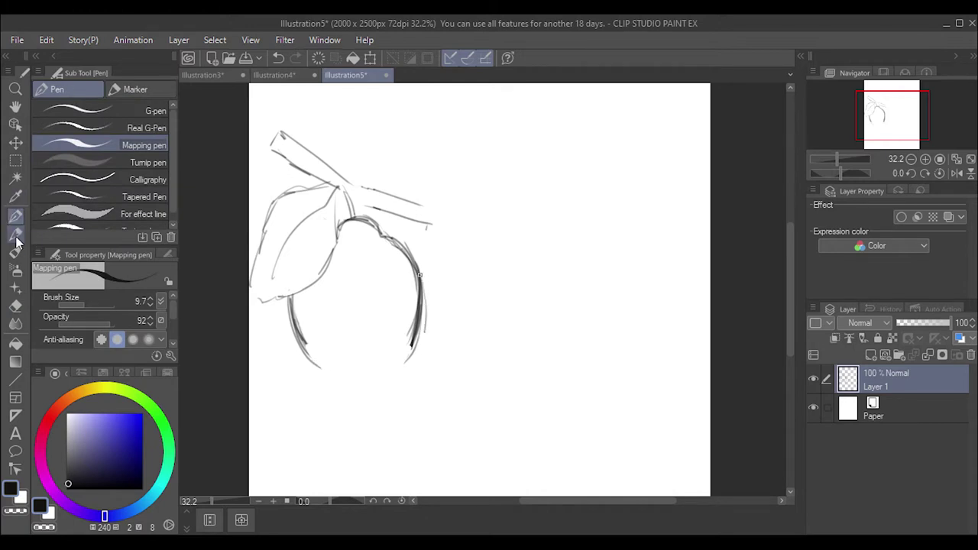
Redraw the lemon's lower-right, lower-left and bottom outline with the Lighter pencil.
{"action": "key", "text": "p"}
{"action": "mouse_move", "coordinate": [424, 282]}
{"action": "left_mouse_down"}
{"action": "mouse_move", "coordinate": [409, 365]}
{"action": "mouse_move", "coordinate": [383, 385]}
{"action": "mouse_move", "coordinate": [345, 395]}
{"action": "left_mouse_up"}
{"action": "left_click_drag", "start_coordinate": [424, 290], "coordinate": [389, 386]}
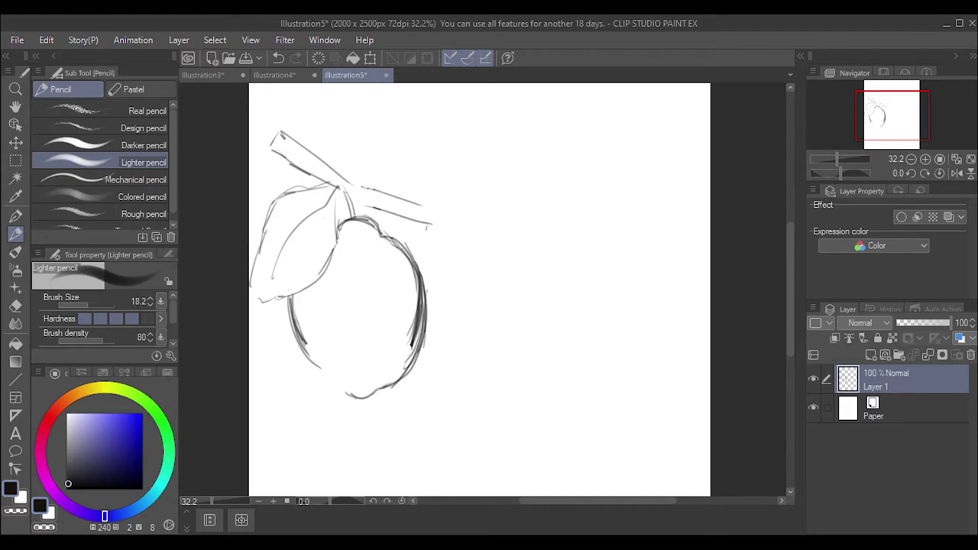
{"action": "left_click_drag", "start_coordinate": [424, 347], "coordinate": [375, 391]}
{"action": "left_click_drag", "start_coordinate": [289, 306], "coordinate": [319, 379]}
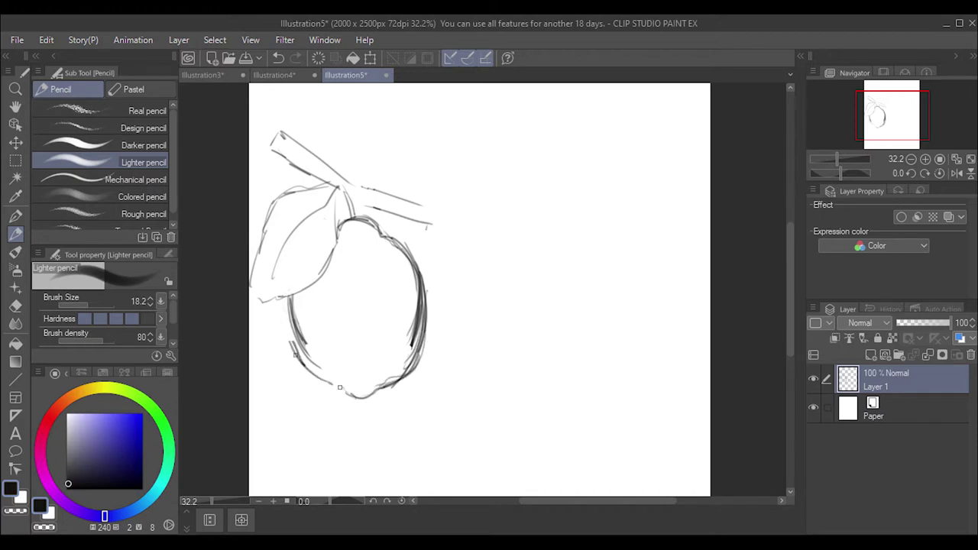
{"action": "left_click_drag", "start_coordinate": [290, 294], "coordinate": [349, 393]}
{"action": "left_click_drag", "start_coordinate": [410, 368], "coordinate": [317, 382]}
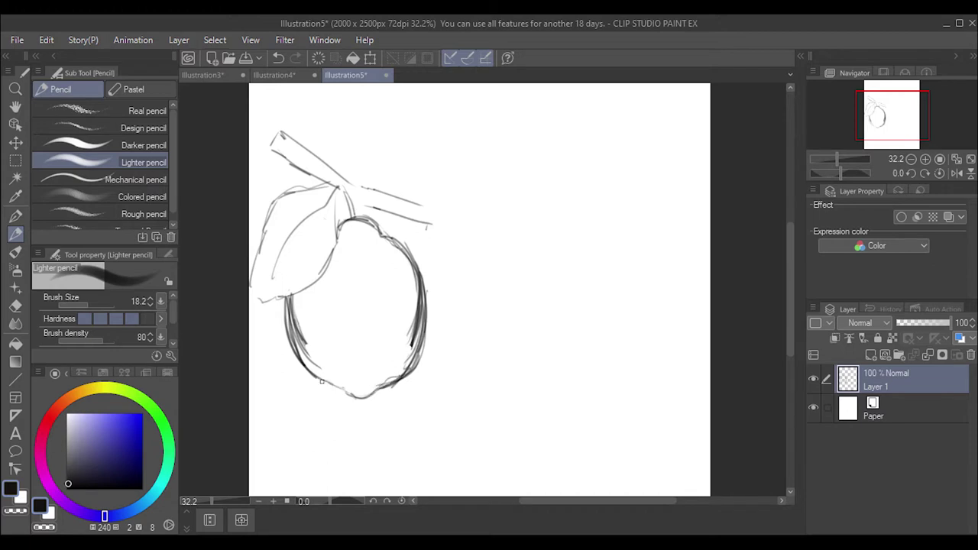
{"action": "left_click_drag", "start_coordinate": [420, 291], "coordinate": [392, 370]}
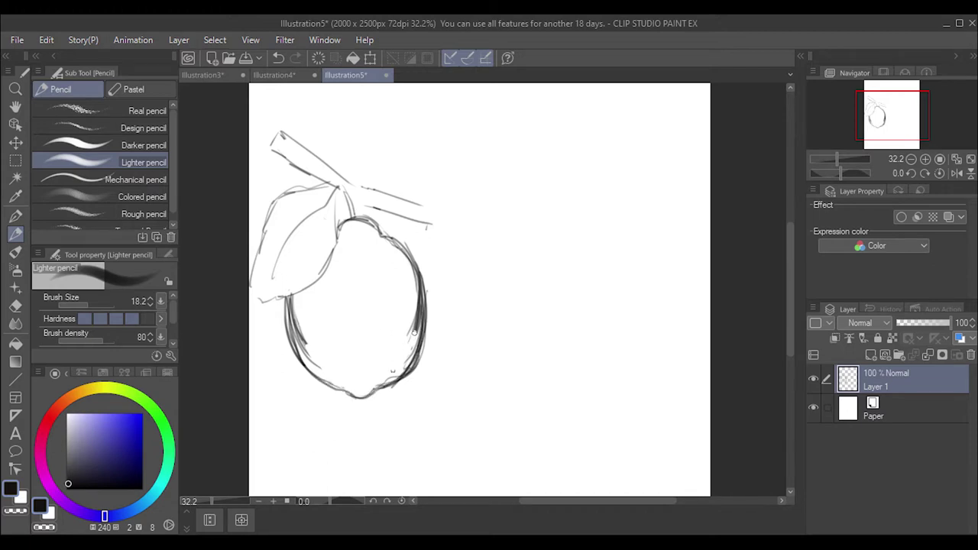
{"action": "left_click_drag", "start_coordinate": [309, 364], "coordinate": [320, 368]}
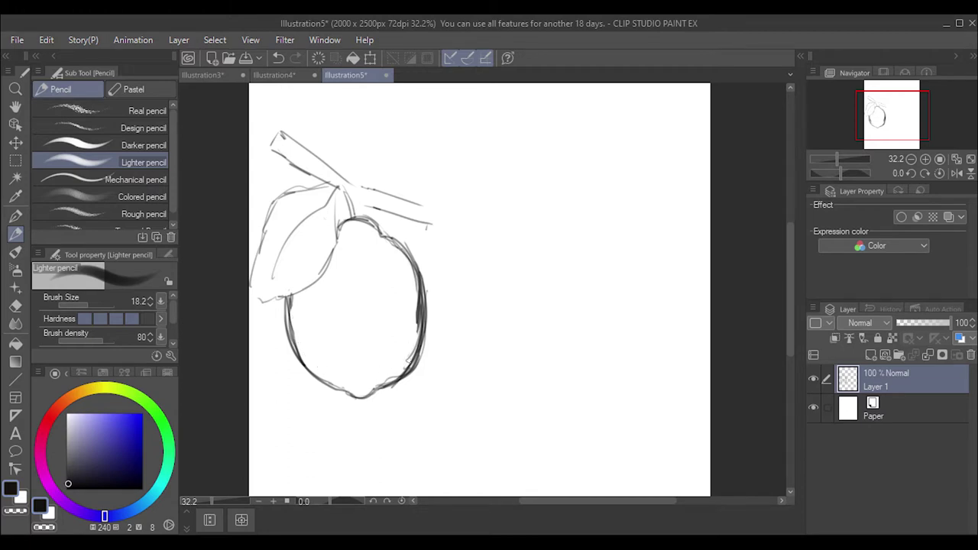
Darken the lemon's right and lower-left outline, then sketch a small leaf above it.
{"action": "left_click_drag", "start_coordinate": [427, 289], "coordinate": [425, 348]}
{"action": "left_click_drag", "start_coordinate": [428, 276], "coordinate": [422, 359]}
{"action": "left_click_drag", "start_coordinate": [426, 298], "coordinate": [416, 362]}
{"action": "mouse_move", "coordinate": [417, 257]}
{"action": "left_mouse_down"}
{"action": "mouse_move", "coordinate": [401, 374]}
{"action": "mouse_move", "coordinate": [347, 392]}
{"action": "left_mouse_up"}
{"action": "left_click_drag", "start_coordinate": [280, 313], "coordinate": [329, 386]}
{"action": "left_click_drag", "start_coordinate": [280, 300], "coordinate": [309, 373]}
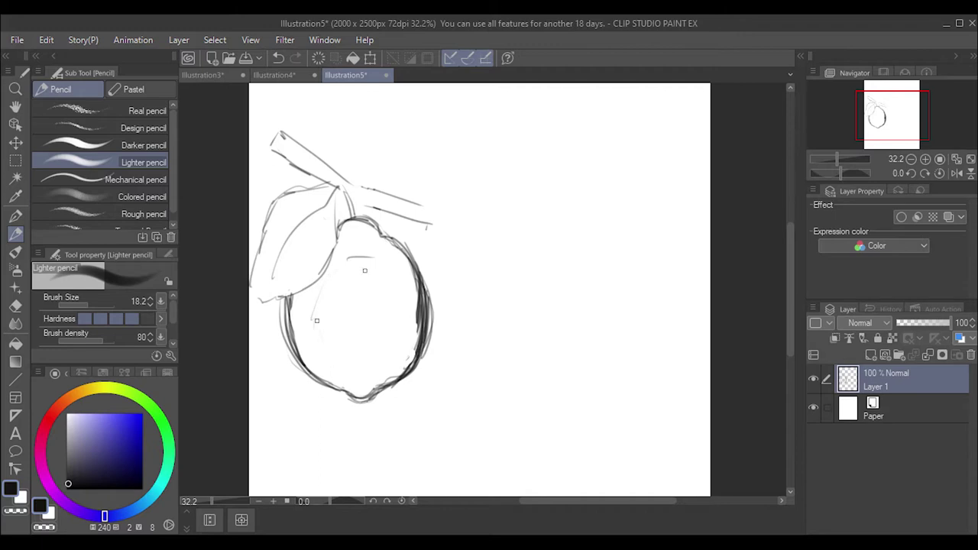
{"action": "mouse_move", "coordinate": [382, 157]}
{"action": "left_mouse_down"}
{"action": "mouse_move", "coordinate": [394, 188]}
{"action": "mouse_move", "coordinate": [383, 158]}
{"action": "mouse_move", "coordinate": [349, 195]}
{"action": "left_mouse_up"}
Sketch a stem line and the outline of the upper leaf at the top of the page.
{"action": "left_click_drag", "start_coordinate": [340, 132], "coordinate": [351, 164]}
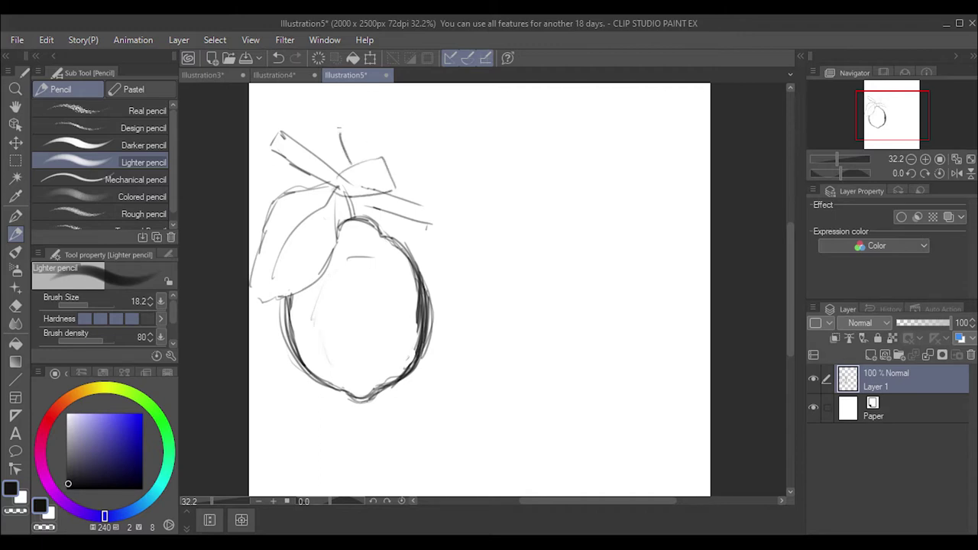
{"action": "left_click_drag", "start_coordinate": [370, 85], "coordinate": [340, 137]}
{"action": "key", "text": "ctrl+z"}
{"action": "key", "text": "ctrl+y"}
{"action": "left_click_drag", "start_coordinate": [440, 130], "coordinate": [433, 86]}
{"action": "left_click_drag", "start_coordinate": [405, 165], "coordinate": [439, 92]}
{"action": "key", "text": "ctrl+z"}
{"action": "key", "text": "ctrl+z"}
{"action": "left_click_drag", "start_coordinate": [375, 86], "coordinate": [397, 177]}
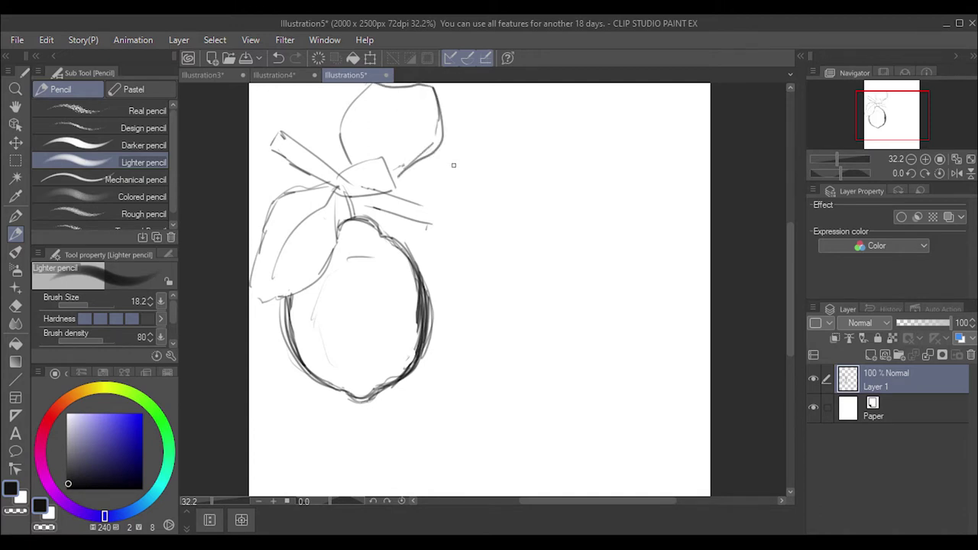
Sketch and retrace the top arc and right side of a second lemon.
{"action": "left_click_drag", "start_coordinate": [425, 226], "coordinate": [415, 259]}
{"action": "left_click_drag", "start_coordinate": [428, 222], "coordinate": [563, 300]}
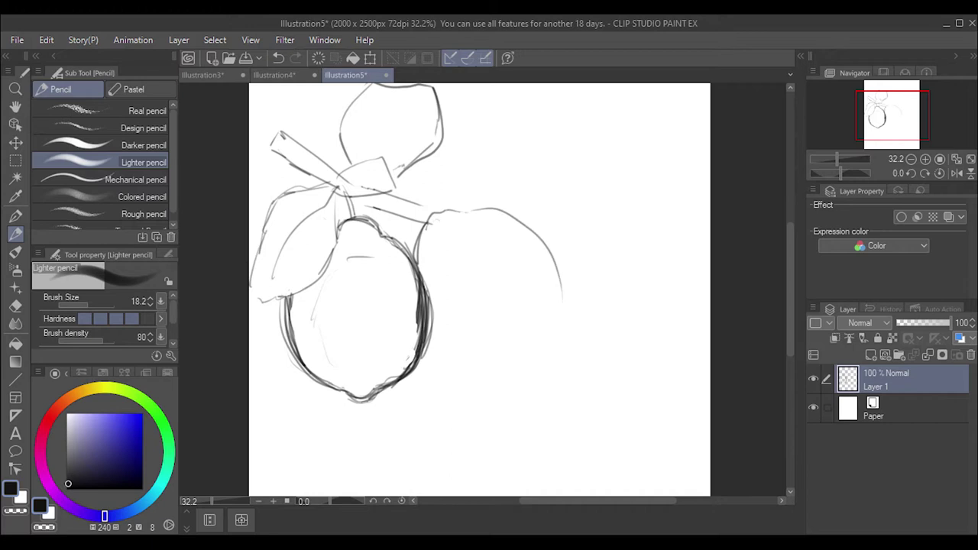
{"action": "mouse_move", "coordinate": [453, 210]}
{"action": "left_mouse_down"}
{"action": "mouse_move", "coordinate": [564, 269]}
{"action": "mouse_move", "coordinate": [566, 326]}
{"action": "left_mouse_up"}
{"action": "left_click_drag", "start_coordinate": [565, 263], "coordinate": [567, 341]}
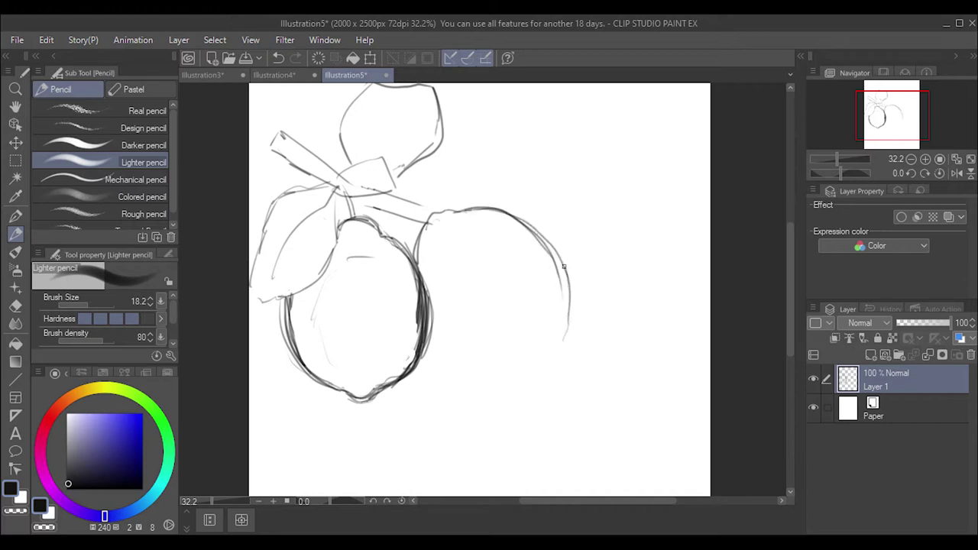
{"action": "left_click_drag", "start_coordinate": [567, 285], "coordinate": [522, 219]}
{"action": "mouse_move", "coordinate": [451, 208]}
{"action": "left_mouse_down"}
{"action": "mouse_move", "coordinate": [555, 251]}
{"action": "mouse_move", "coordinate": [566, 335]}
{"action": "left_mouse_up"}
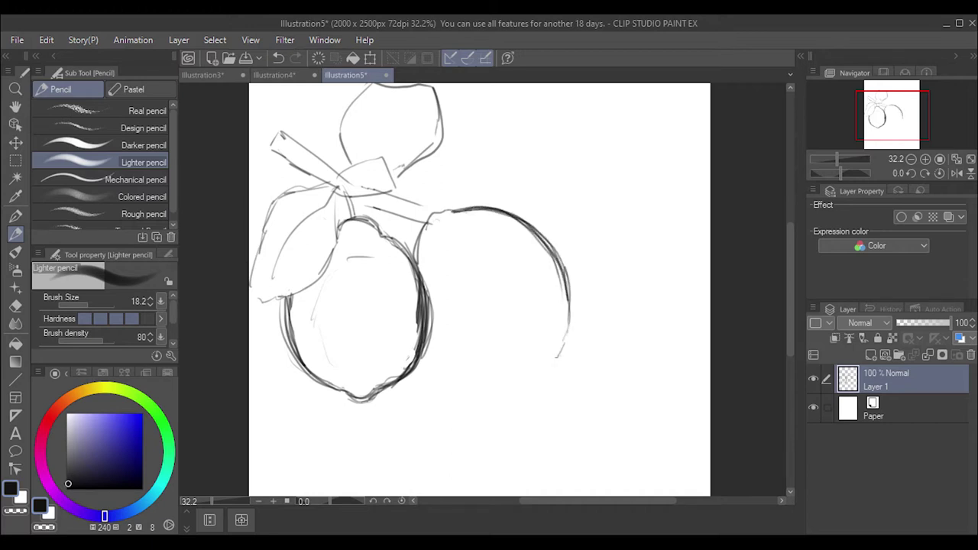
{"action": "left_click_drag", "start_coordinate": [570, 288], "coordinate": [548, 385]}
Draw the second lemon's bottom tip and lower outline, undoing stray attempts.
{"action": "mouse_move", "coordinate": [566, 335]}
{"action": "left_mouse_down"}
{"action": "mouse_move", "coordinate": [547, 392]}
{"action": "mouse_move", "coordinate": [506, 388]}
{"action": "left_mouse_up"}
{"action": "key", "text": "ctrl+z"}
{"action": "left_click_drag", "start_coordinate": [566, 334], "coordinate": [498, 389]}
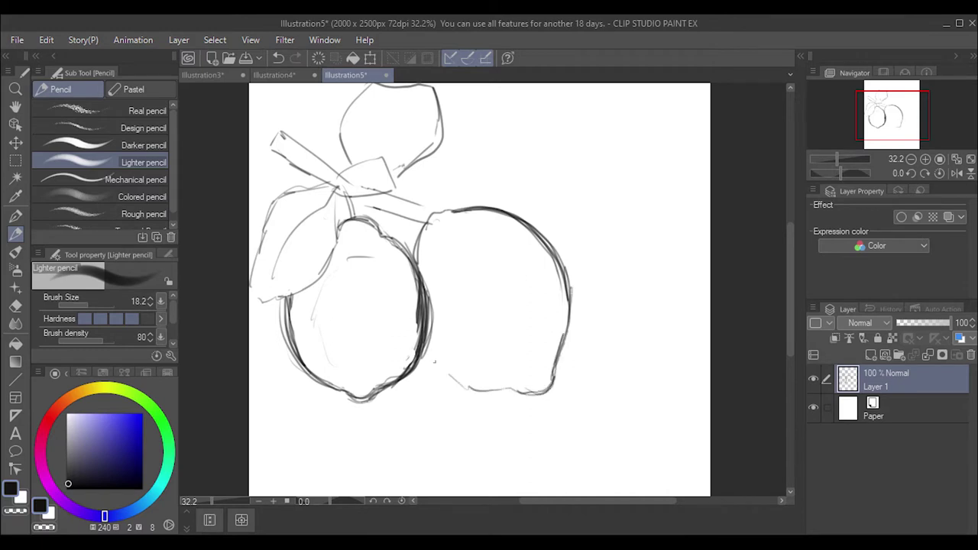
{"action": "mouse_move", "coordinate": [425, 341]}
{"action": "left_mouse_down"}
{"action": "mouse_move", "coordinate": [473, 384]}
{"action": "mouse_move", "coordinate": [515, 391]}
{"action": "left_mouse_up"}
{"action": "key", "text": "ctrl+z"}
{"action": "mouse_move", "coordinate": [423, 341]}
{"action": "left_mouse_down"}
{"action": "mouse_move", "coordinate": [549, 393]}
{"action": "mouse_move", "coordinate": [501, 393]}
{"action": "left_mouse_up"}
{"action": "key", "text": "ctrl+z"}
Darken the second lemon's bottom outline and sketch the stem joining it.
{"action": "left_click_drag", "start_coordinate": [425, 345], "coordinate": [550, 393]}
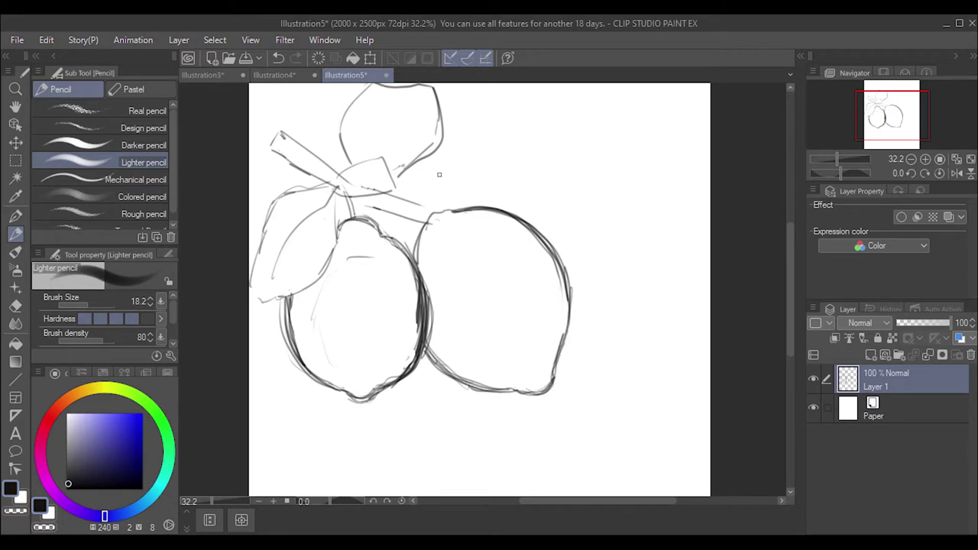
{"action": "left_click_drag", "start_coordinate": [438, 246], "coordinate": [455, 336]}
{"action": "key", "text": "ctrl+z"}
{"action": "key", "text": "ctrl+y"}
{"action": "left_click_drag", "start_coordinate": [459, 221], "coordinate": [415, 207]}
{"action": "key", "text": "ctrl+z"}
{"action": "key", "text": "ctrl+y"}
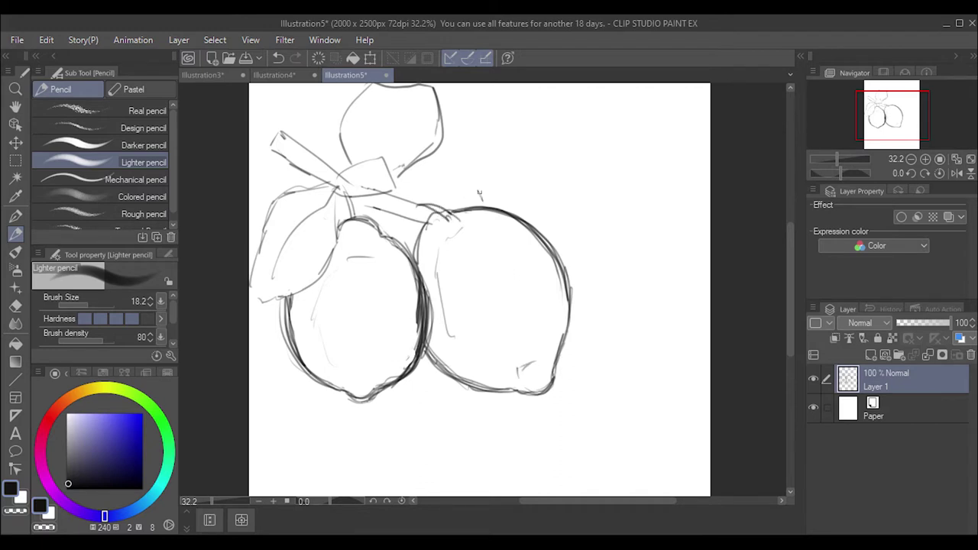
Sketch a third fruit at upper right, topped by a broad leaf joined to the stem.
{"action": "mouse_move", "coordinate": [565, 241]}
{"action": "left_mouse_down"}
{"action": "mouse_move", "coordinate": [600, 236]}
{"action": "mouse_move", "coordinate": [648, 201]}
{"action": "left_mouse_up"}
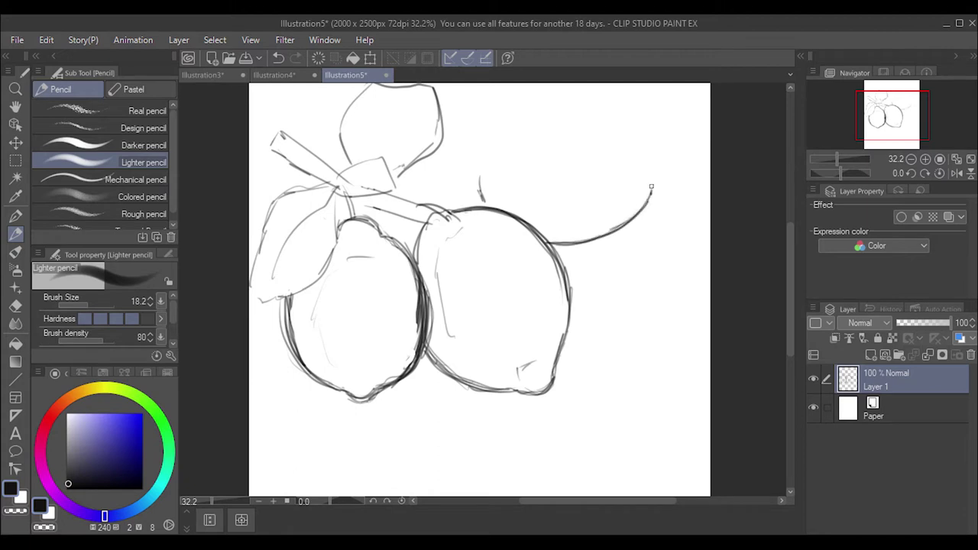
{"action": "left_click_drag", "start_coordinate": [602, 229], "coordinate": [654, 178]}
{"action": "mouse_move", "coordinate": [643, 141]}
{"action": "left_mouse_down"}
{"action": "mouse_move", "coordinate": [623, 129]}
{"action": "mouse_move", "coordinate": [657, 157]}
{"action": "mouse_move", "coordinate": [644, 212]}
{"action": "left_mouse_up"}
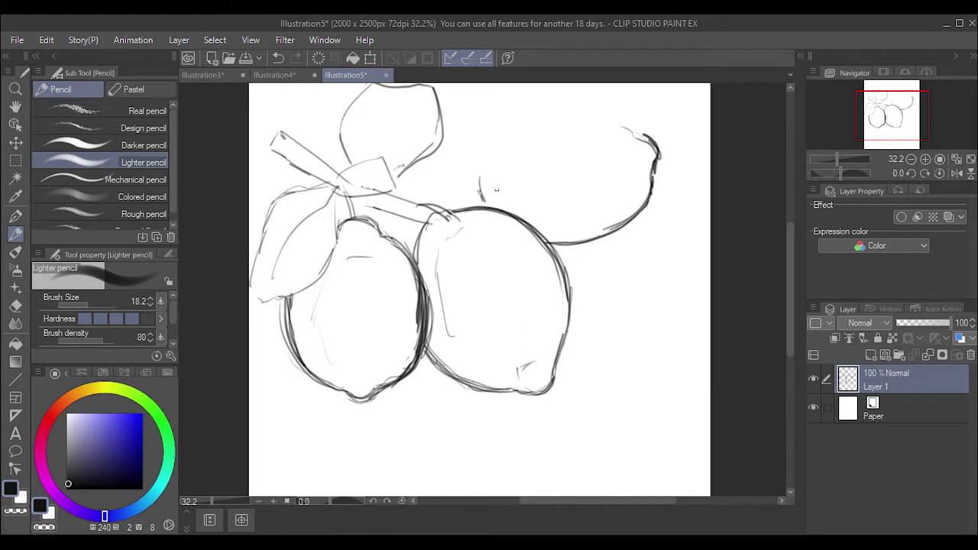
{"action": "mouse_move", "coordinate": [479, 197]}
{"action": "left_mouse_down"}
{"action": "mouse_move", "coordinate": [548, 137]}
{"action": "mouse_move", "coordinate": [670, 112]}
{"action": "left_mouse_up"}
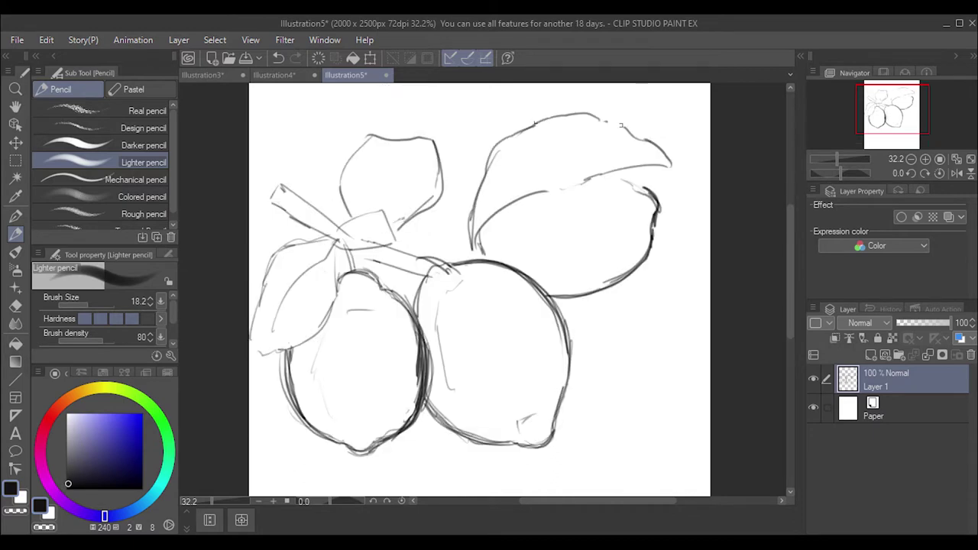
{"action": "left_click_drag", "start_coordinate": [621, 124], "coordinate": [535, 116]}
{"action": "left_click_drag", "start_coordinate": [473, 229], "coordinate": [437, 263]}
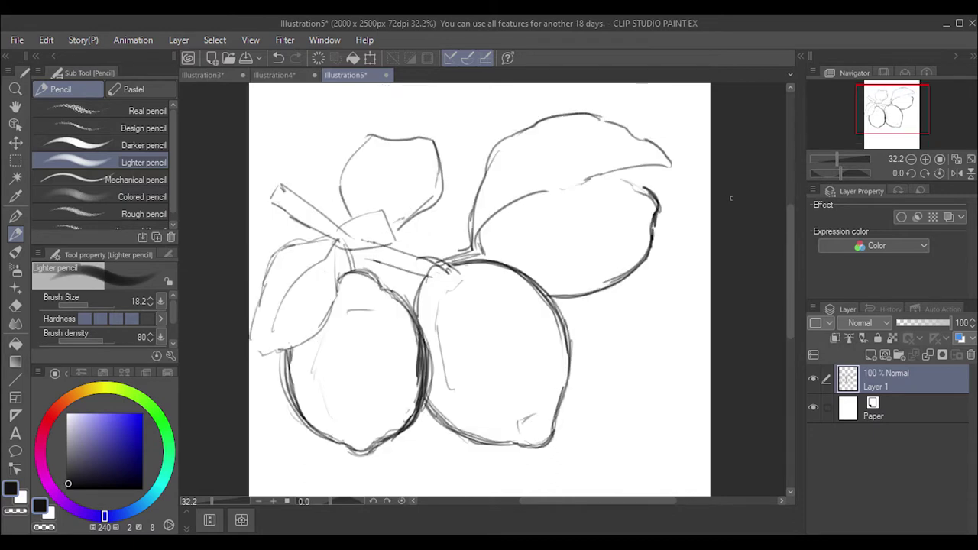
{"action": "scroll", "coordinate": [789, 226], "scroll_direction": "up", "scroll_amount": 1}
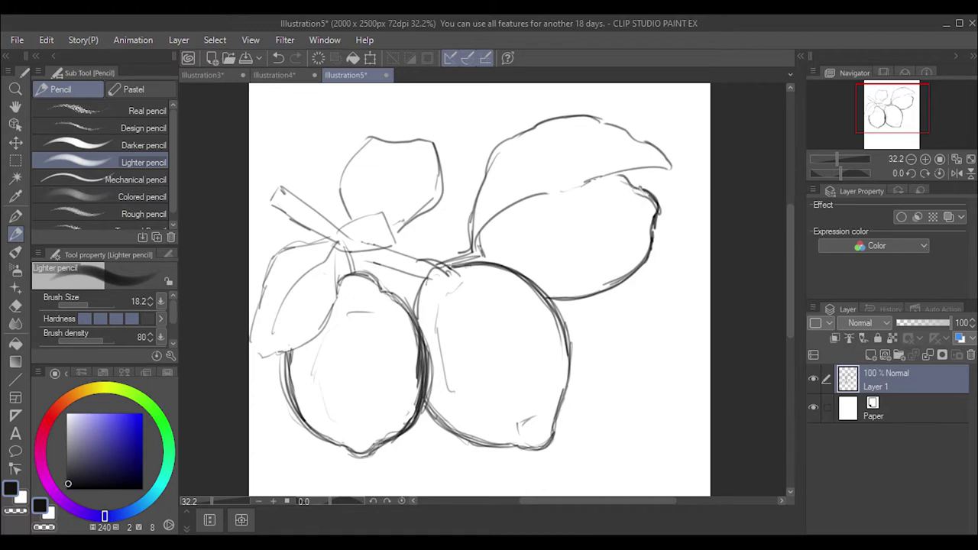
{"action": "mouse_move", "coordinate": [791, 230]}
{"action": "left_mouse_down"}
{"action": "mouse_move", "coordinate": [796, 271]}
{"action": "mouse_move", "coordinate": [792, 229]}
{"action": "left_mouse_up"}
Sketch a curving, hooked stem running down from the lemons and thicken it.
{"action": "scroll", "coordinate": [779, 231], "scroll_direction": "down", "scroll_amount": 5}
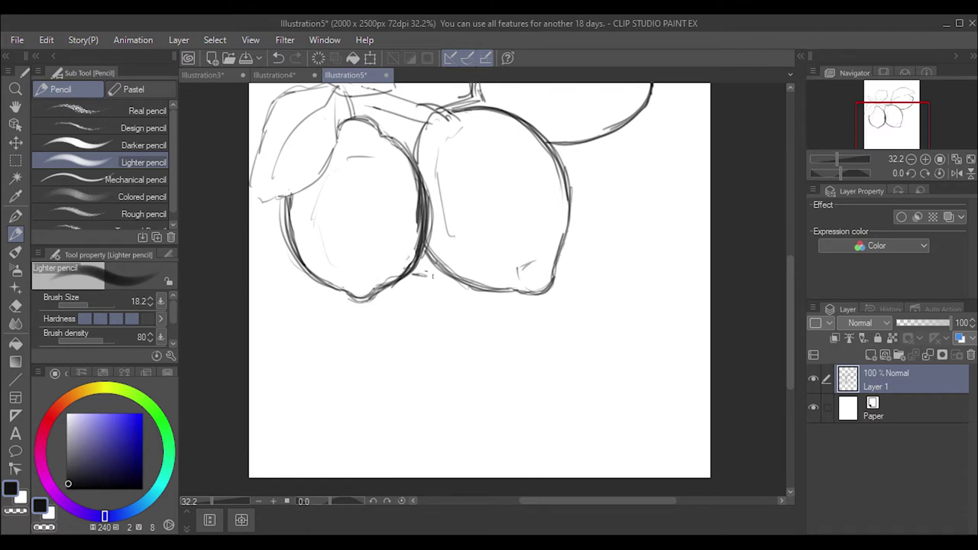
{"action": "mouse_move", "coordinate": [413, 272]}
{"action": "left_mouse_down"}
{"action": "mouse_move", "coordinate": [476, 292]}
{"action": "mouse_move", "coordinate": [503, 352]}
{"action": "left_mouse_up"}
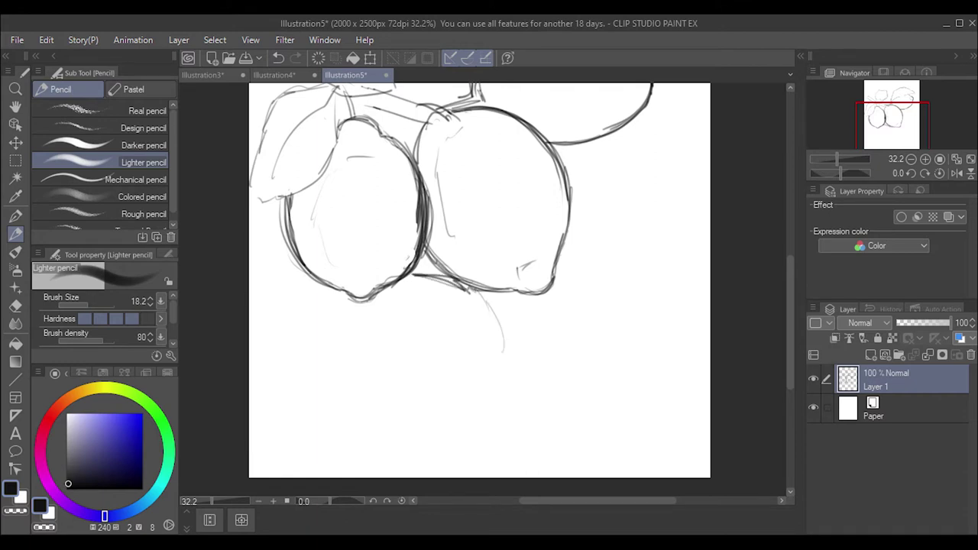
{"action": "mouse_move", "coordinate": [483, 293]}
{"action": "left_mouse_down"}
{"action": "mouse_move", "coordinate": [508, 366]}
{"action": "mouse_move", "coordinate": [480, 288]}
{"action": "mouse_move", "coordinate": [412, 278]}
{"action": "left_mouse_up"}
{"action": "key", "text": "ctrl+z"}
{"action": "left_click_drag", "start_coordinate": [501, 346], "coordinate": [510, 400]}
{"action": "left_click_drag", "start_coordinate": [411, 276], "coordinate": [510, 396]}
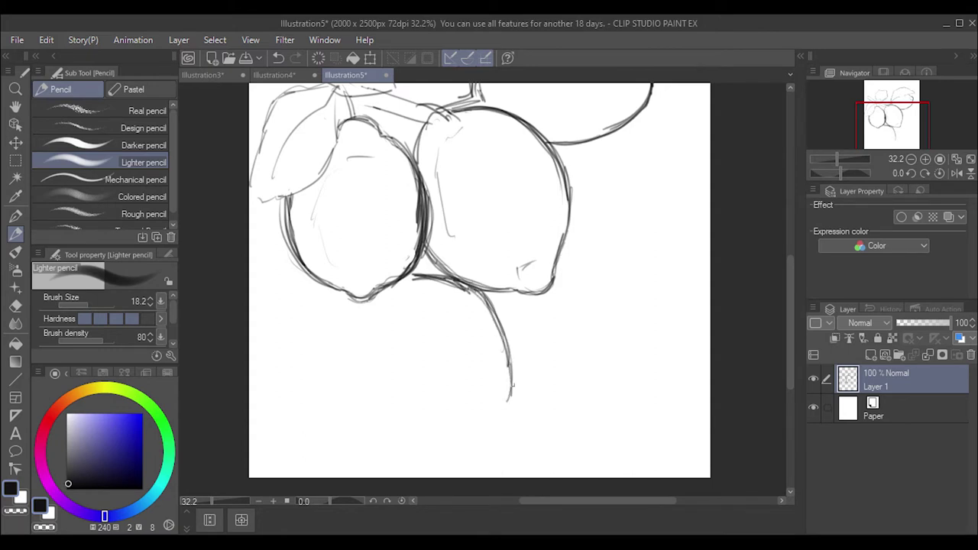
{"action": "left_click_drag", "start_coordinate": [501, 341], "coordinate": [499, 413]}
{"action": "left_click_drag", "start_coordinate": [460, 283], "coordinate": [501, 335]}
{"action": "left_click_drag", "start_coordinate": [487, 437], "coordinate": [507, 359]}
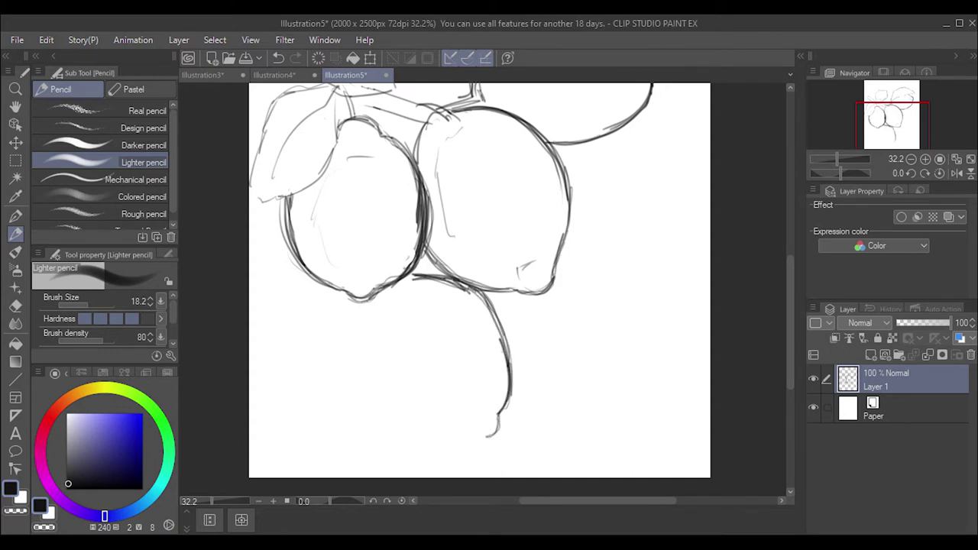
{"action": "mouse_move", "coordinate": [481, 291]}
{"action": "left_mouse_down"}
{"action": "mouse_move", "coordinate": [511, 402]}
{"action": "mouse_move", "coordinate": [431, 424]}
{"action": "mouse_move", "coordinate": [500, 412]}
{"action": "mouse_move", "coordinate": [511, 353]}
{"action": "left_mouse_up"}
{"action": "left_click_drag", "start_coordinate": [483, 290], "coordinate": [510, 388]}
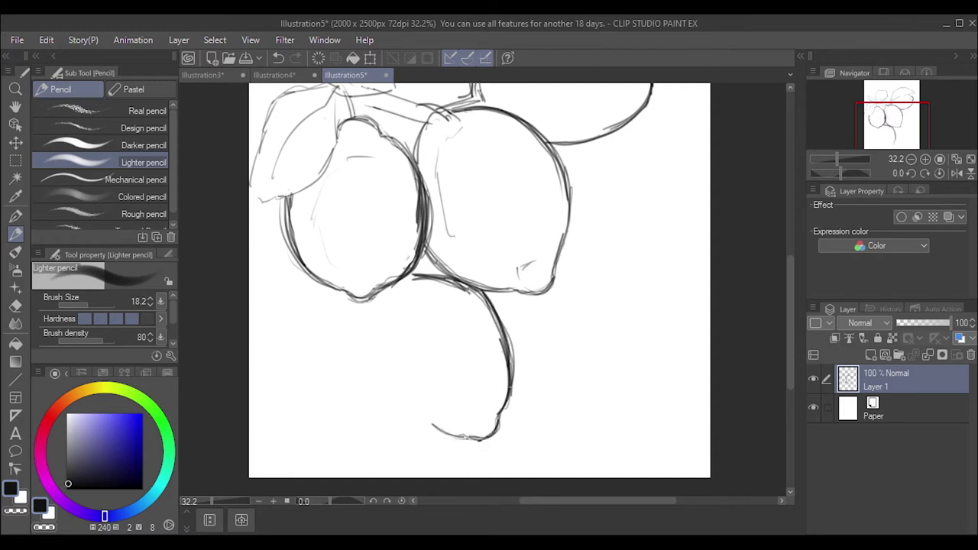
{"action": "left_click_drag", "start_coordinate": [427, 427], "coordinate": [462, 434]}
{"action": "key", "text": "ctrl+z"}
Reinforce the right lemon's left edge and begin the top of a lemon below.
{"action": "mouse_move", "coordinate": [425, 131]}
{"action": "left_mouse_down"}
{"action": "mouse_move", "coordinate": [416, 120]}
{"action": "mouse_move", "coordinate": [401, 287]}
{"action": "left_mouse_up"}
{"action": "left_click_drag", "start_coordinate": [417, 153], "coordinate": [396, 277]}
{"action": "left_click_drag", "start_coordinate": [423, 127], "coordinate": [380, 321]}
{"action": "left_click_drag", "start_coordinate": [410, 287], "coordinate": [432, 331]}
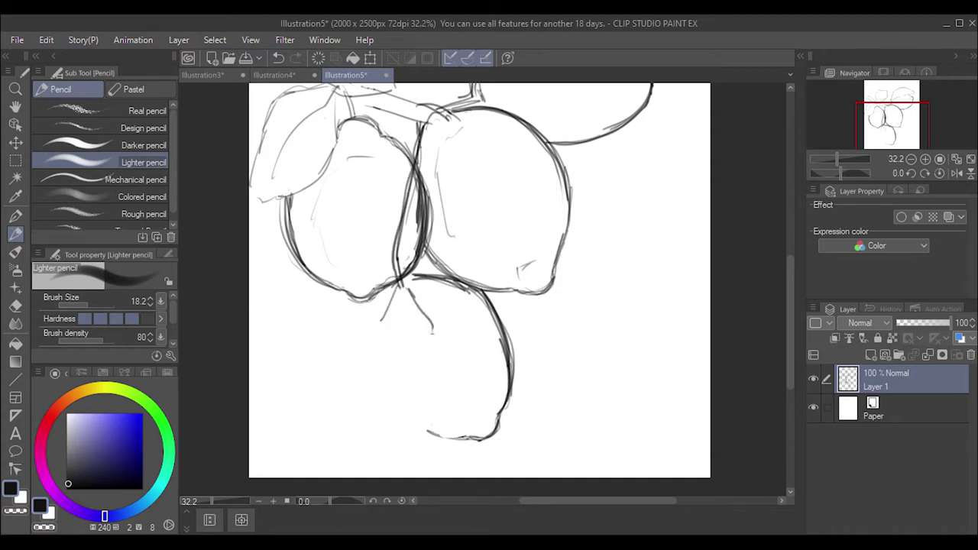
{"action": "key", "text": "ctrl+z"}
{"action": "mouse_move", "coordinate": [398, 291]}
{"action": "left_mouse_down"}
{"action": "mouse_move", "coordinate": [359, 336]}
{"action": "mouse_move", "coordinate": [358, 407]}
{"action": "left_mouse_up"}
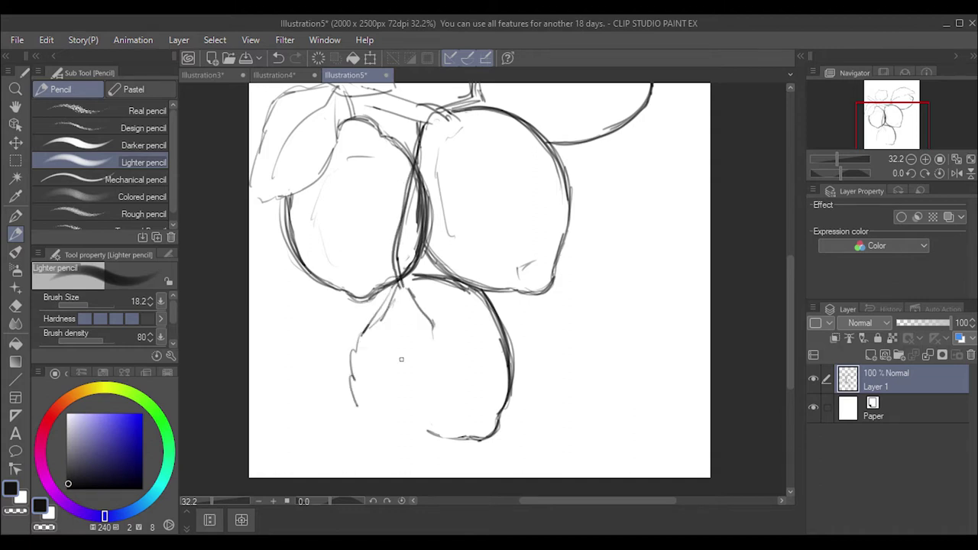
{"action": "key", "text": "ctrl+z"}
{"action": "mouse_move", "coordinate": [423, 289]}
{"action": "left_mouse_down"}
{"action": "mouse_move", "coordinate": [442, 309]}
{"action": "mouse_move", "coordinate": [428, 410]}
{"action": "left_mouse_up"}
Outline the lower lemon's bottom, sides and centre line, darkening its edges.
{"action": "scroll", "coordinate": [441, 309], "scroll_direction": "down", "scroll_amount": 1}
{"action": "key", "text": "ctrl+z"}
{"action": "mouse_move", "coordinate": [445, 346]}
{"action": "left_mouse_down"}
{"action": "mouse_move", "coordinate": [428, 413]}
{"action": "mouse_move", "coordinate": [359, 419]}
{"action": "mouse_move", "coordinate": [340, 319]}
{"action": "left_mouse_up"}
{"action": "mouse_move", "coordinate": [400, 260]}
{"action": "left_mouse_down"}
{"action": "mouse_move", "coordinate": [340, 321]}
{"action": "mouse_move", "coordinate": [390, 382]}
{"action": "left_mouse_up"}
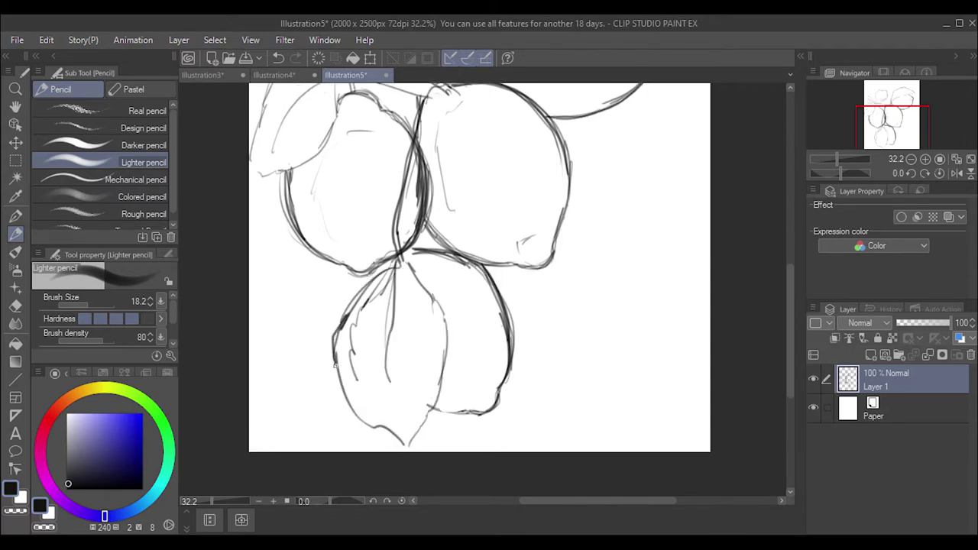
{"action": "left_click_drag", "start_coordinate": [350, 310], "coordinate": [340, 367]}
{"action": "key", "text": "ctrl+z"}
{"action": "left_click_drag", "start_coordinate": [489, 268], "coordinate": [508, 373]}
{"action": "left_click_drag", "start_coordinate": [348, 313], "coordinate": [336, 392]}
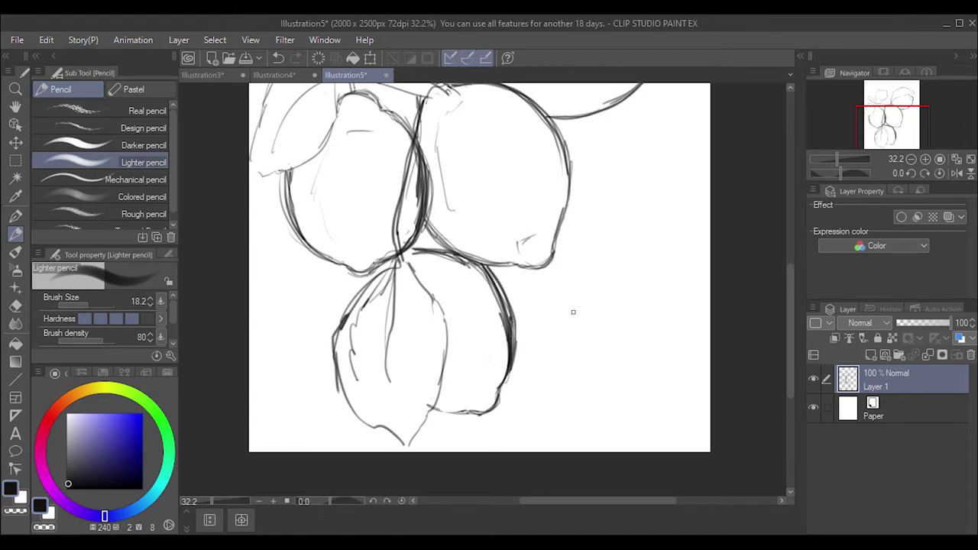
{"action": "left_click_drag", "start_coordinate": [827, 163], "coordinate": [833, 161]}
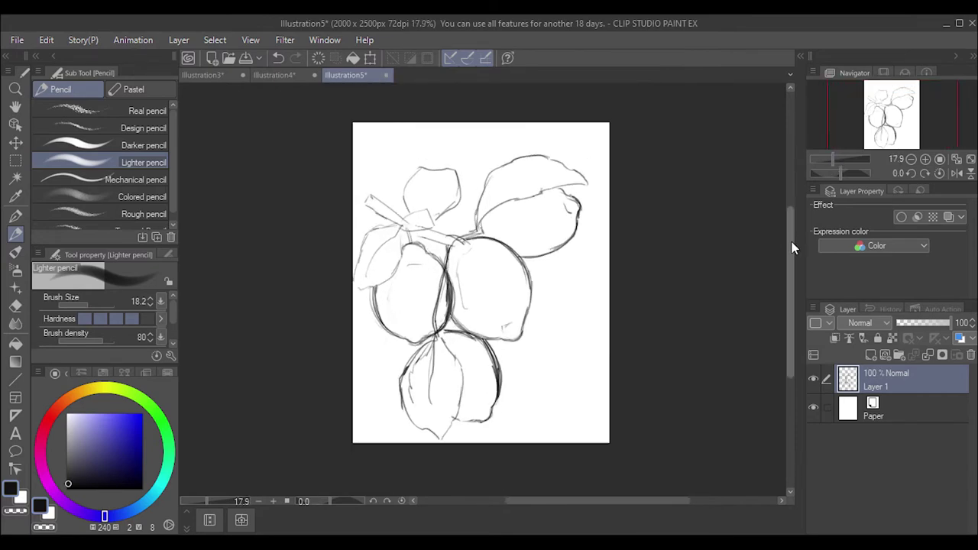
Pick a warm, saturated bright yellow on the colour wheel with the oil paint brush.
{"action": "left_click", "coordinate": [833, 159]}
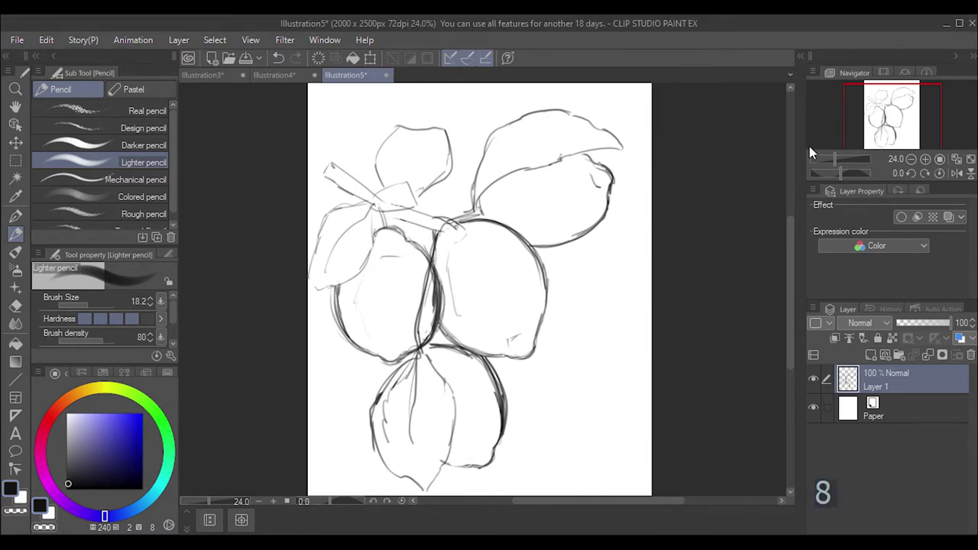
{"action": "left_click", "coordinate": [98, 388]}
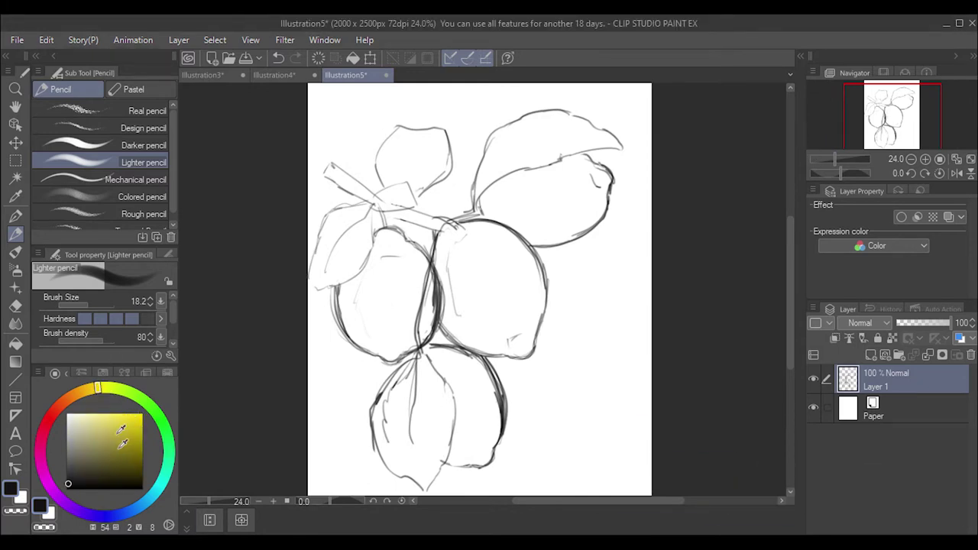
{"action": "left_click", "coordinate": [73, 465]}
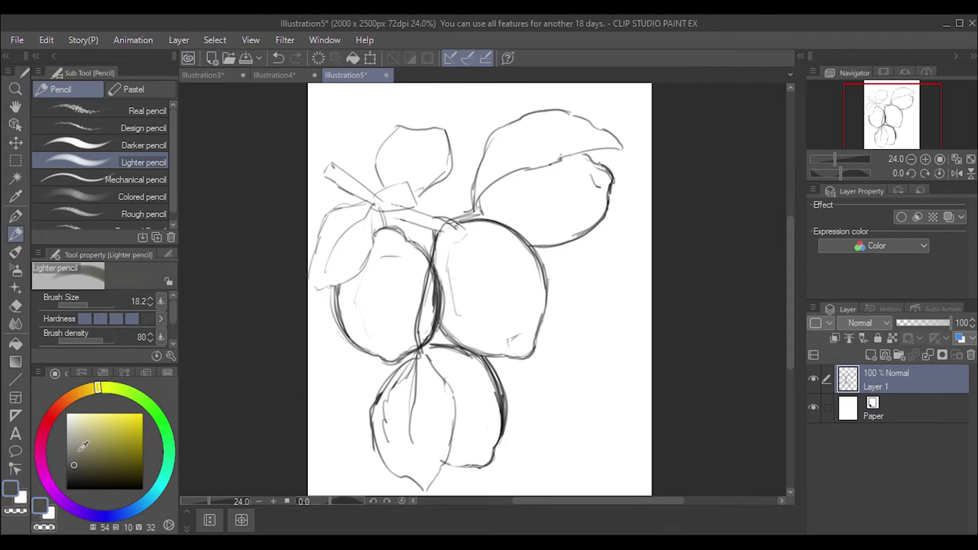
{"action": "left_click", "coordinate": [126, 422]}
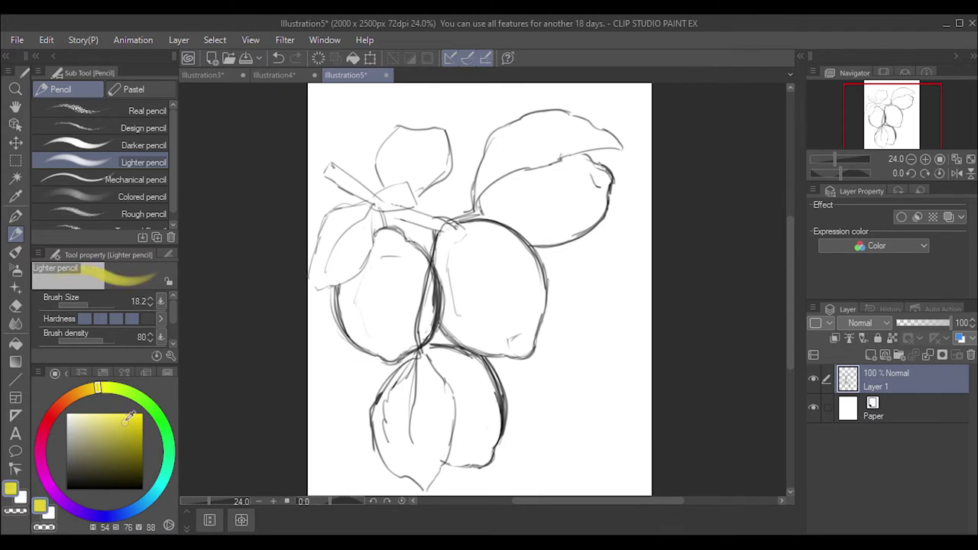
{"action": "left_click", "coordinate": [127, 419]}
{"action": "key", "text": "b"}
{"action": "key", "text": "p"}
{"action": "key", "text": "b"}
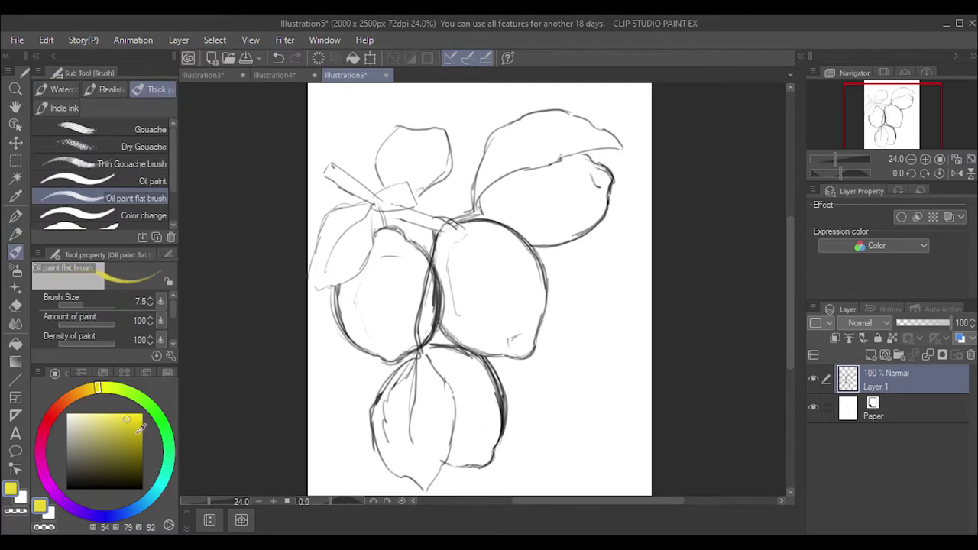
{"action": "left_click", "coordinate": [91, 387]}
{"action": "left_click", "coordinate": [135, 422]}
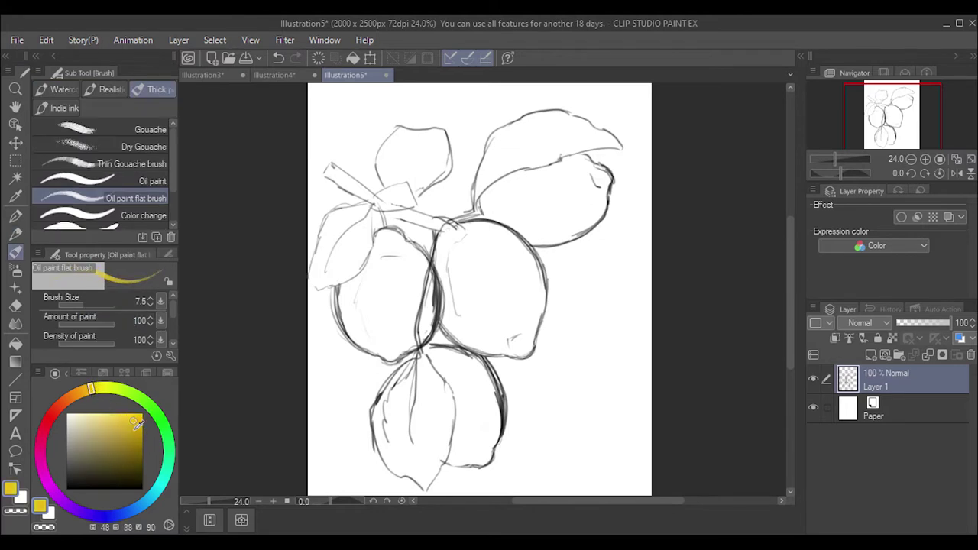
Enlarge the brush to about 50 and paint a yellow patch on the left lemon's upper side.
{"action": "left_click_drag", "start_coordinate": [63, 305], "coordinate": [81, 305]}
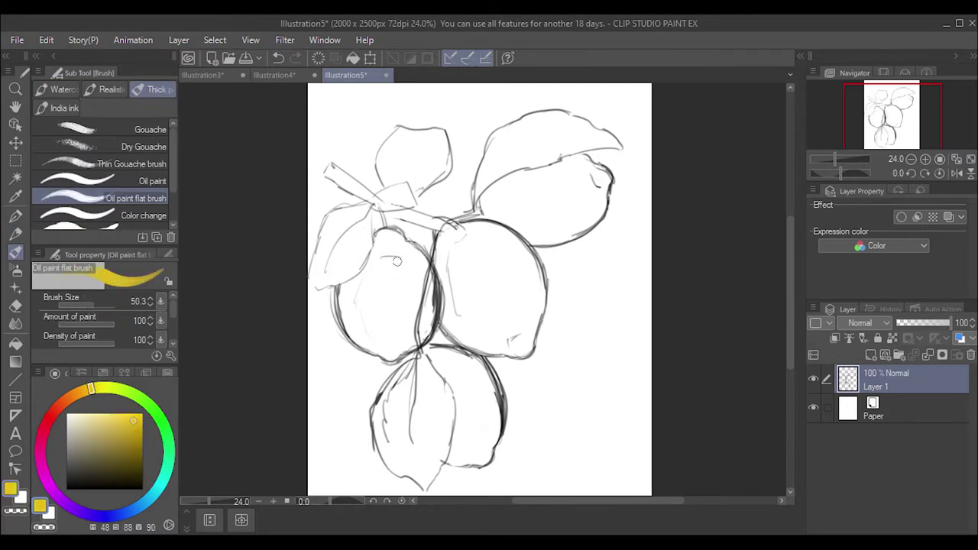
{"action": "mouse_move", "coordinate": [401, 259]}
{"action": "left_mouse_down"}
{"action": "mouse_move", "coordinate": [377, 282]}
{"action": "mouse_move", "coordinate": [361, 282]}
{"action": "mouse_move", "coordinate": [375, 239]}
{"action": "left_mouse_up"}
{"action": "left_click_drag", "start_coordinate": [380, 233], "coordinate": [385, 244]}
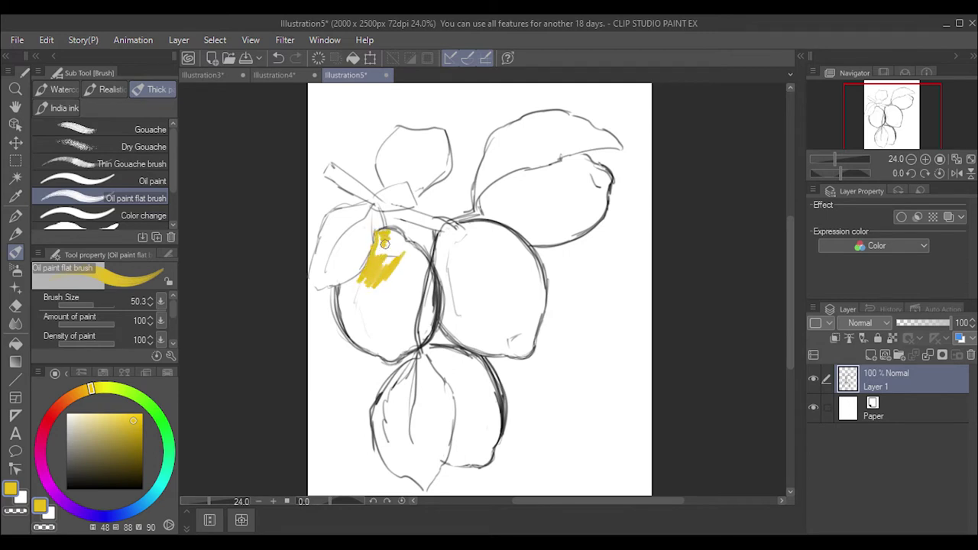
With the Watercolor Watery brush and a darker yellow, spread a wash down the left lemon.
{"action": "left_click", "coordinate": [153, 129]}
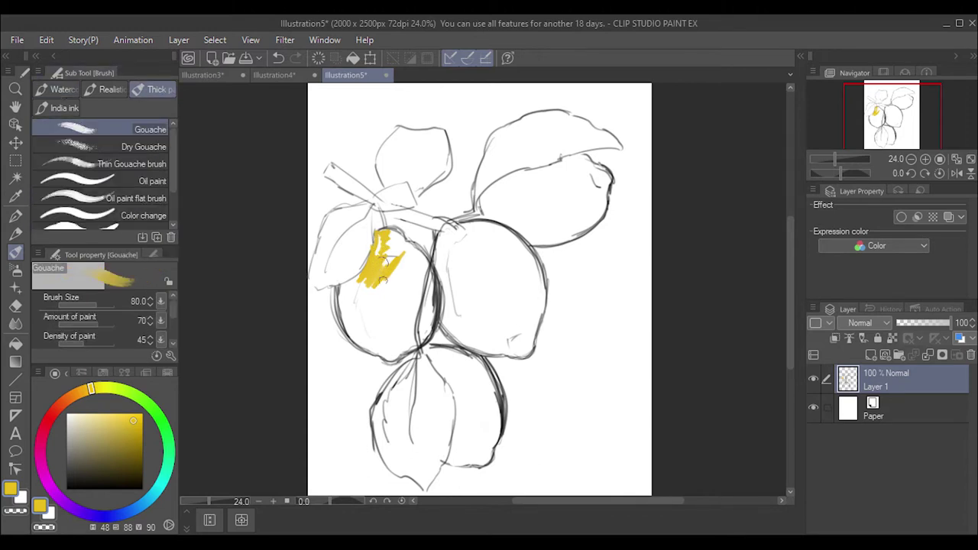
{"action": "left_click", "coordinate": [57, 89]}
{"action": "left_click", "coordinate": [119, 433]}
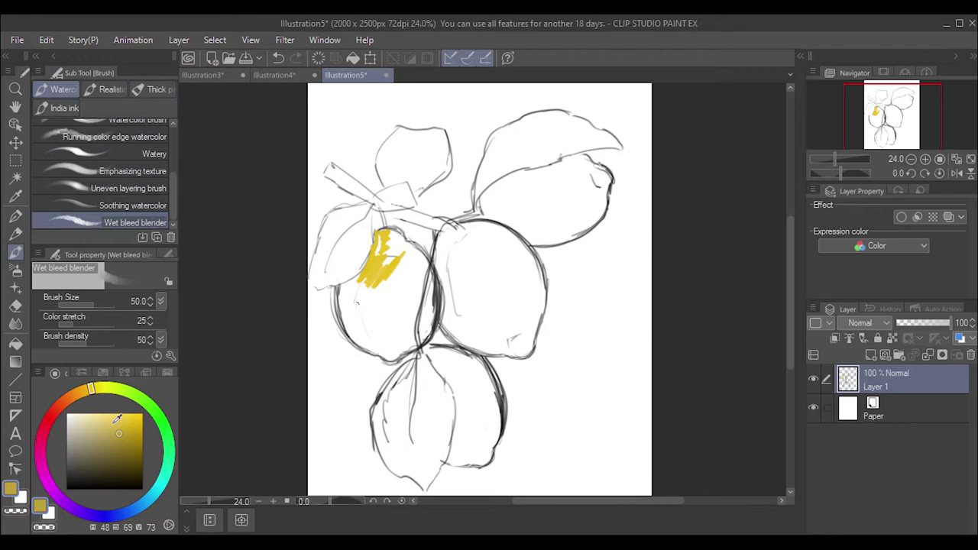
{"action": "left_click", "coordinate": [125, 154]}
{"action": "mouse_move", "coordinate": [374, 288]}
{"action": "left_mouse_down"}
{"action": "mouse_move", "coordinate": [385, 273]}
{"action": "mouse_move", "coordinate": [359, 309]}
{"action": "mouse_move", "coordinate": [377, 269]}
{"action": "mouse_move", "coordinate": [353, 320]}
{"action": "left_mouse_up"}
{"action": "mouse_move", "coordinate": [392, 274]}
{"action": "left_mouse_down"}
{"action": "mouse_move", "coordinate": [348, 317]}
{"action": "mouse_move", "coordinate": [350, 302]}
{"action": "mouse_move", "coordinate": [347, 312]}
{"action": "mouse_move", "coordinate": [382, 288]}
{"action": "mouse_move", "coordinate": [350, 306]}
{"action": "left_mouse_up"}
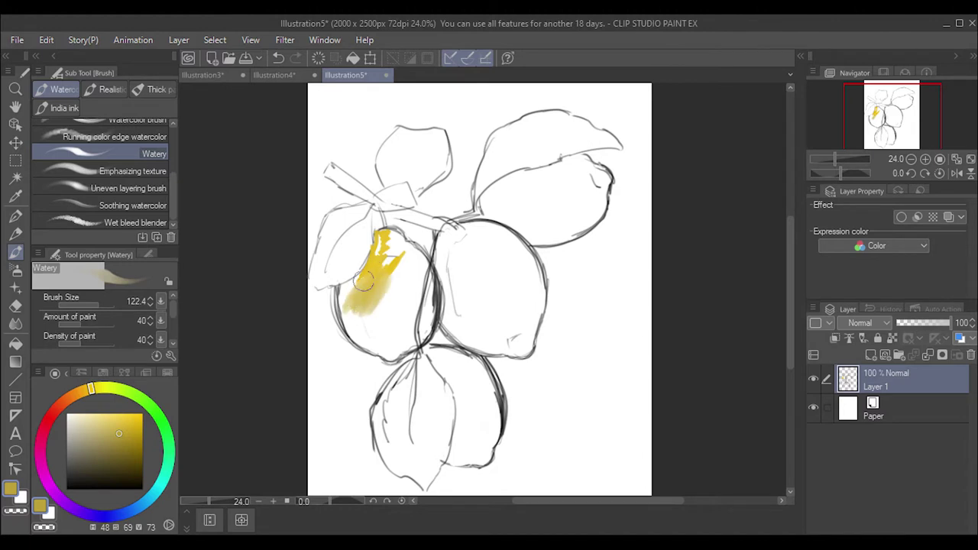
{"action": "left_click", "coordinate": [156, 89]}
Select the India ink Darker bleed brush at brush size 11.
{"action": "left_click", "coordinate": [64, 108]}
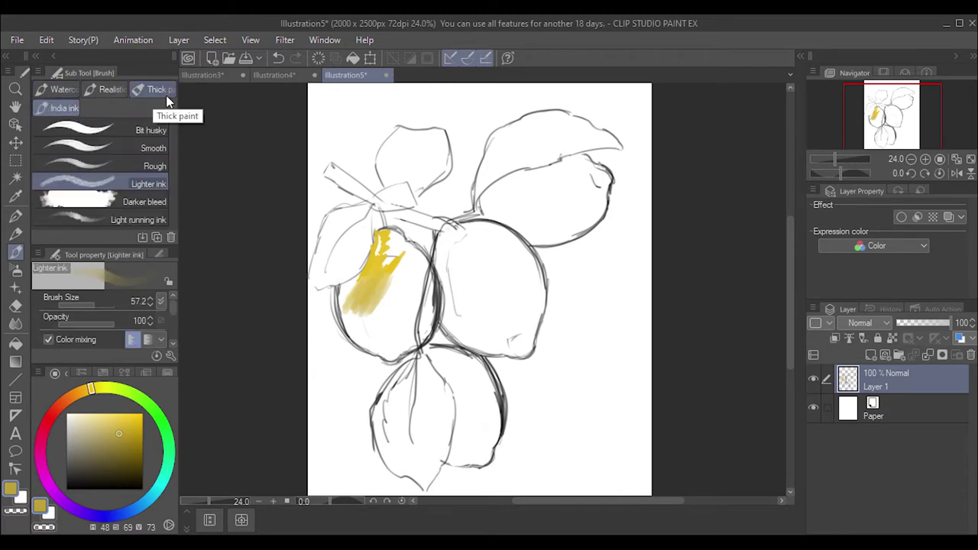
{"action": "left_click", "coordinate": [157, 89]}
{"action": "left_click", "coordinate": [64, 108]}
{"action": "left_click", "coordinate": [80, 201]}
{"action": "left_click_drag", "start_coordinate": [83, 308], "coordinate": [77, 309]}
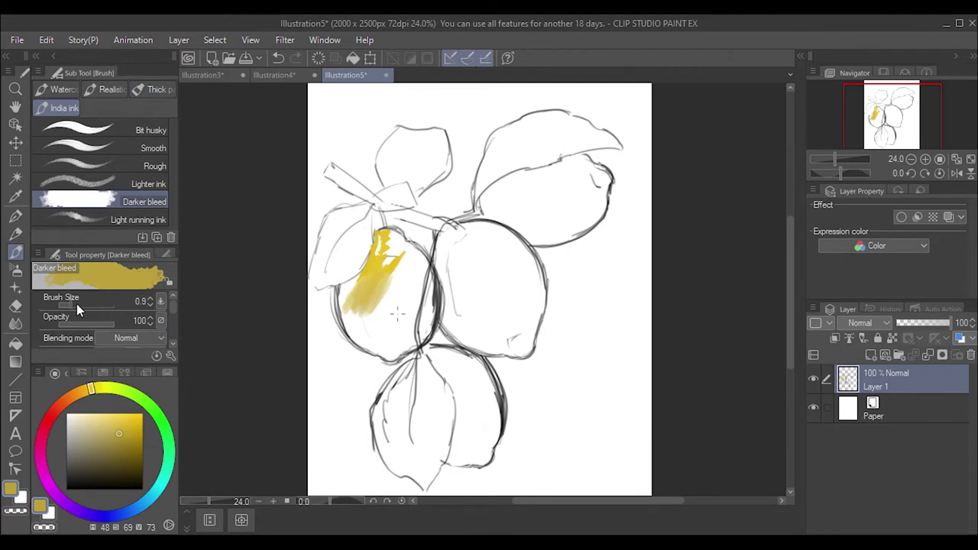
Paint light yellow over the left lemon's left half, covering olive streaks down to its bottom.
{"action": "mouse_move", "coordinate": [398, 304]}
{"action": "left_mouse_down"}
{"action": "mouse_move", "coordinate": [360, 327]}
{"action": "mouse_move", "coordinate": [355, 306]}
{"action": "mouse_move", "coordinate": [333, 311]}
{"action": "left_mouse_up"}
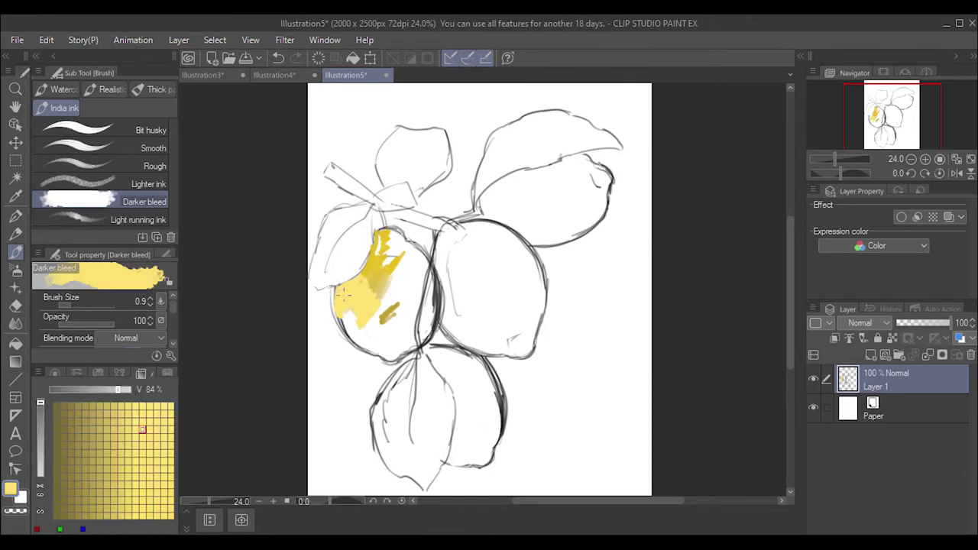
{"action": "mouse_move", "coordinate": [337, 317]}
{"action": "left_mouse_down"}
{"action": "mouse_move", "coordinate": [348, 340]}
{"action": "mouse_move", "coordinate": [386, 309]}
{"action": "left_mouse_up"}
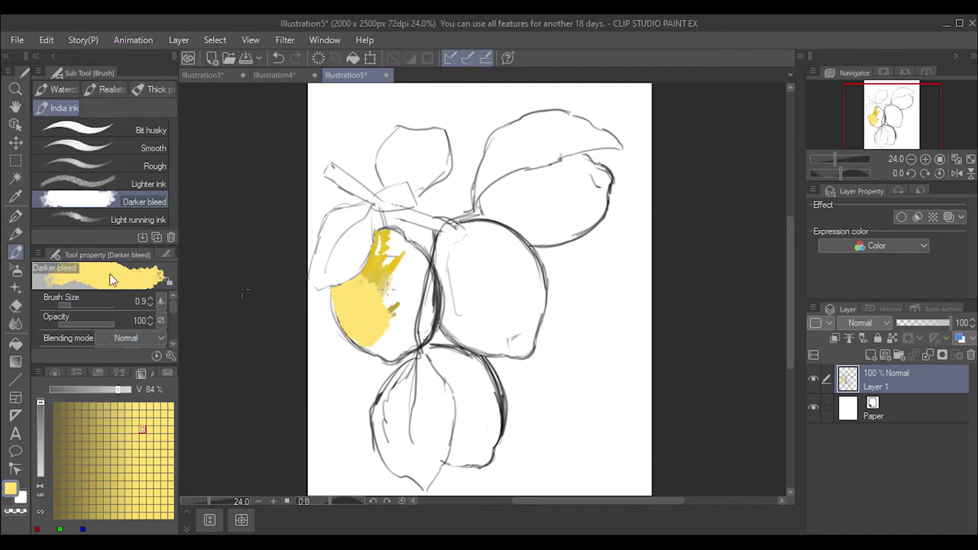
{"action": "type", "text": "8.5"}
{"action": "left_click_drag", "start_coordinate": [94, 306], "coordinate": [87, 304]}
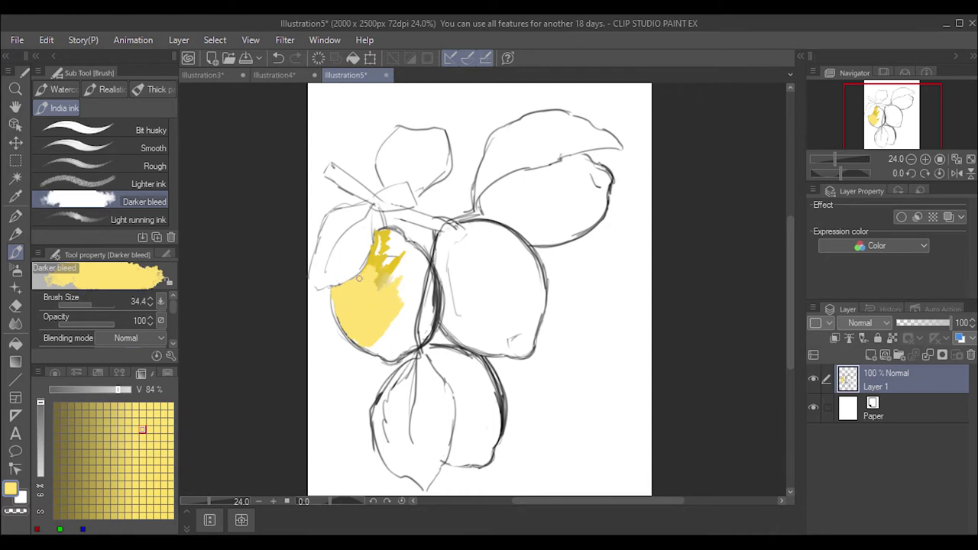
{"action": "left_click_drag", "start_coordinate": [374, 242], "coordinate": [388, 285]}
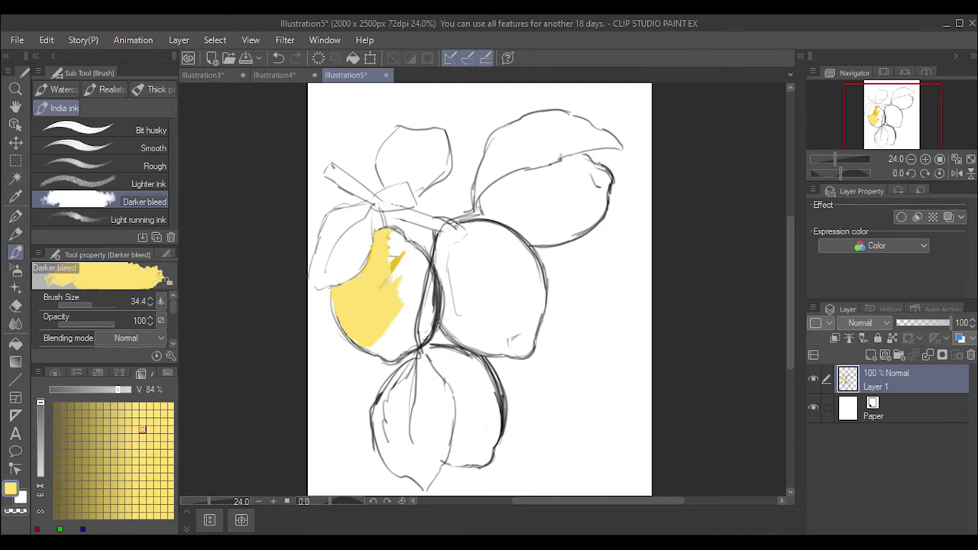
{"action": "left_click_drag", "start_coordinate": [377, 323], "coordinate": [384, 360]}
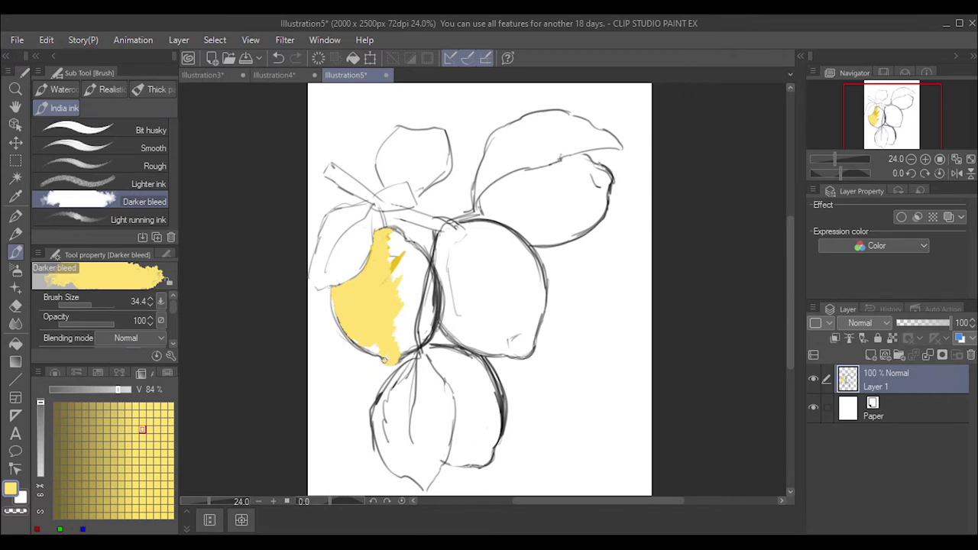
Hatch dark olive shading along the left lemon's left edge and lower part.
{"action": "left_click", "coordinate": [63, 500]}
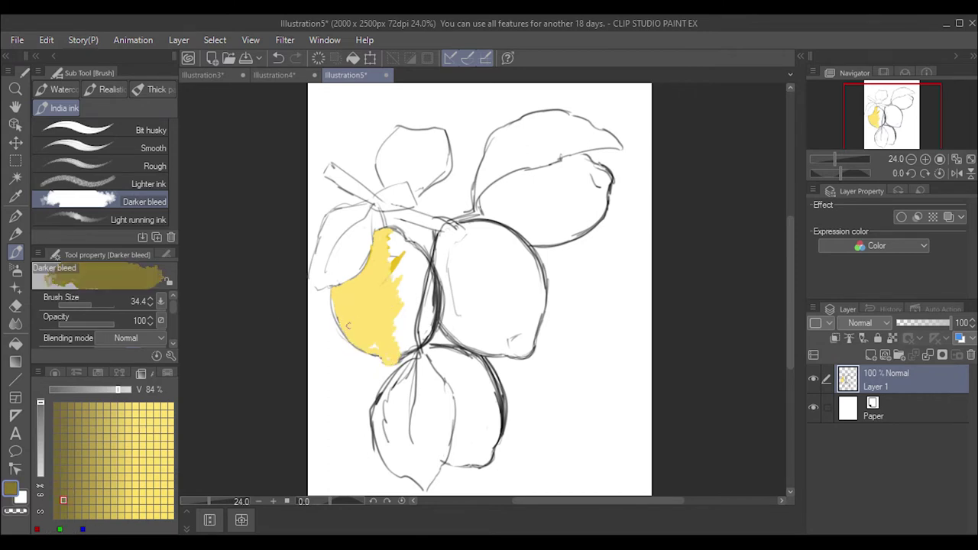
{"action": "mouse_move", "coordinate": [341, 323]}
{"action": "left_mouse_down"}
{"action": "mouse_move", "coordinate": [332, 287]}
{"action": "mouse_move", "coordinate": [358, 277]}
{"action": "mouse_move", "coordinate": [382, 341]}
{"action": "mouse_move", "coordinate": [399, 342]}
{"action": "mouse_move", "coordinate": [386, 336]}
{"action": "left_mouse_up"}
{"action": "left_click_drag", "start_coordinate": [359, 305], "coordinate": [403, 336]}
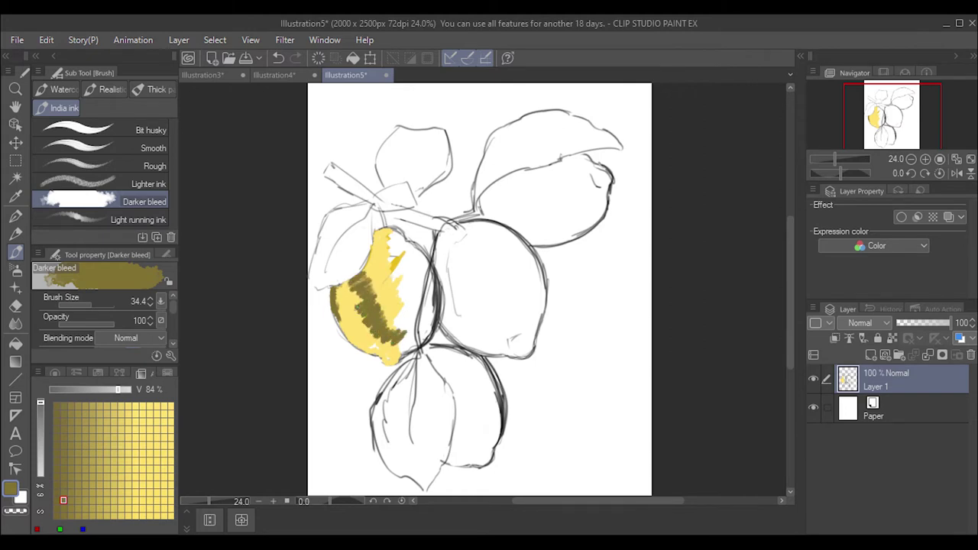
{"action": "left_click_drag", "start_coordinate": [357, 281], "coordinate": [365, 301]}
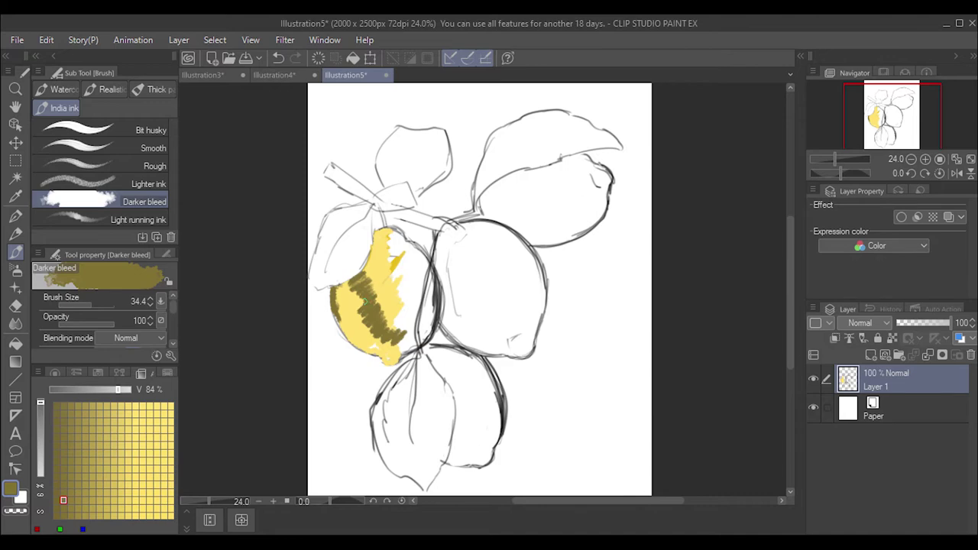
Brush broad olive strokes over the yellow lemon with a large Thick paint Oil paint brush.
{"action": "left_click", "coordinate": [102, 88]}
{"action": "left_click", "coordinate": [151, 89]}
{"action": "left_click", "coordinate": [64, 107]}
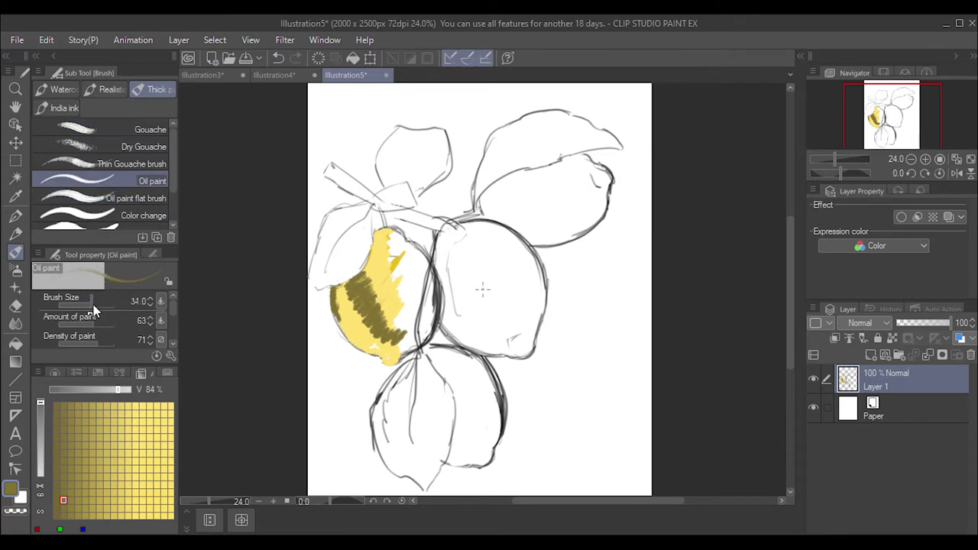
{"action": "left_click_drag", "start_coordinate": [87, 304], "coordinate": [101, 303]}
{"action": "mouse_move", "coordinate": [361, 287]}
{"action": "left_mouse_down"}
{"action": "mouse_move", "coordinate": [371, 260]}
{"action": "mouse_move", "coordinate": [386, 321]}
{"action": "mouse_move", "coordinate": [356, 304]}
{"action": "mouse_move", "coordinate": [393, 340]}
{"action": "mouse_move", "coordinate": [382, 345]}
{"action": "mouse_move", "coordinate": [353, 318]}
{"action": "mouse_move", "coordinate": [346, 294]}
{"action": "mouse_move", "coordinate": [359, 267]}
{"action": "mouse_move", "coordinate": [358, 276]}
{"action": "left_mouse_up"}
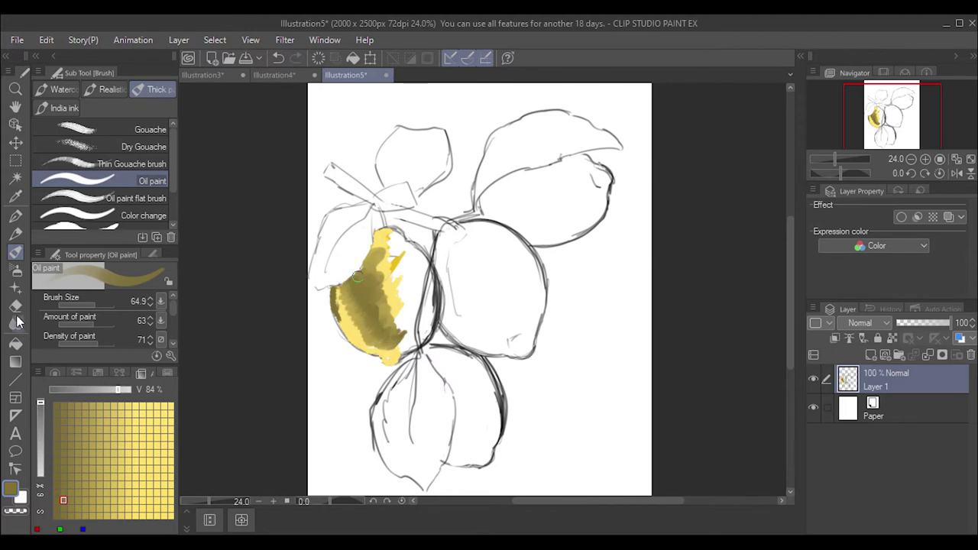
Blend the lemon's lower-left yellow and olive with the Blend tool at size 34.4.
{"action": "left_click", "coordinate": [15, 324]}
{"action": "left_click_drag", "start_coordinate": [83, 303], "coordinate": [89, 288]}
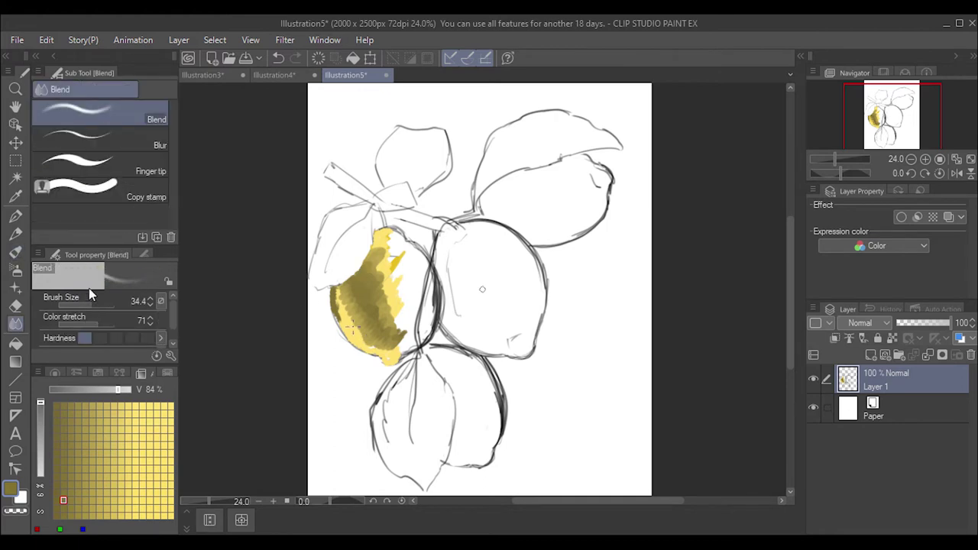
{"action": "left_click", "coordinate": [76, 304]}
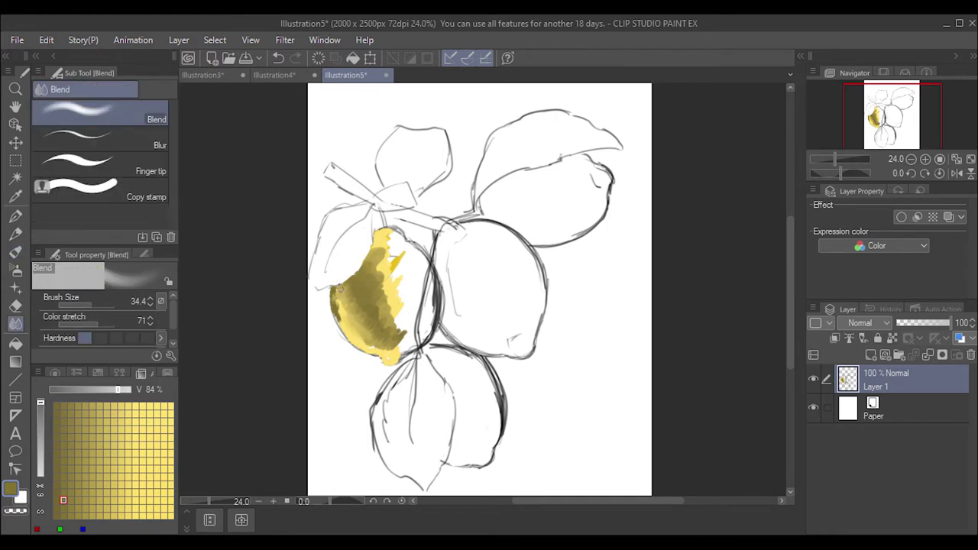
{"action": "mouse_move", "coordinate": [341, 289]}
{"action": "left_mouse_down"}
{"action": "mouse_move", "coordinate": [363, 338]}
{"action": "mouse_move", "coordinate": [402, 343]}
{"action": "mouse_move", "coordinate": [386, 325]}
{"action": "mouse_move", "coordinate": [381, 230]}
{"action": "left_mouse_up"}
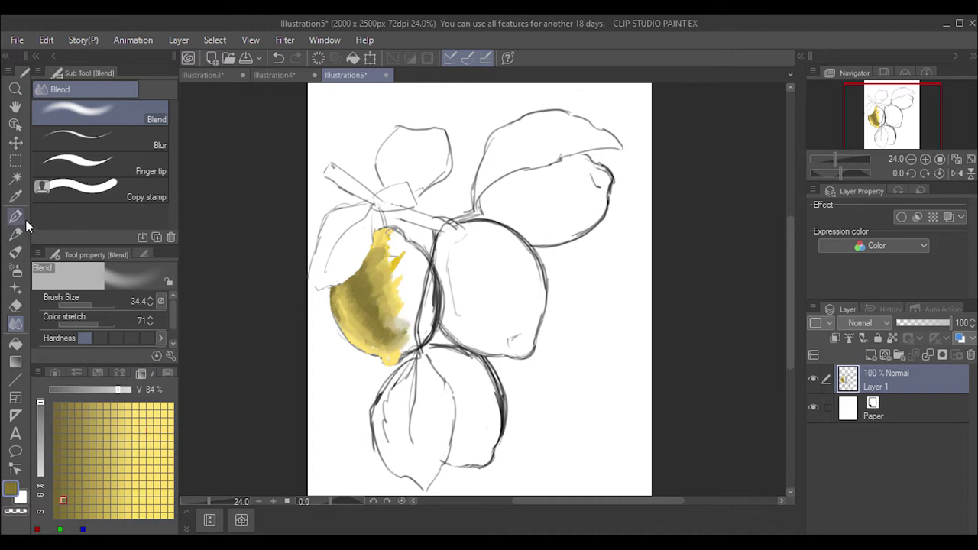
Spray light yellow over the lemon's upper part and middle with the Airbrush Shadow tool.
{"action": "left_click", "coordinate": [18, 257]}
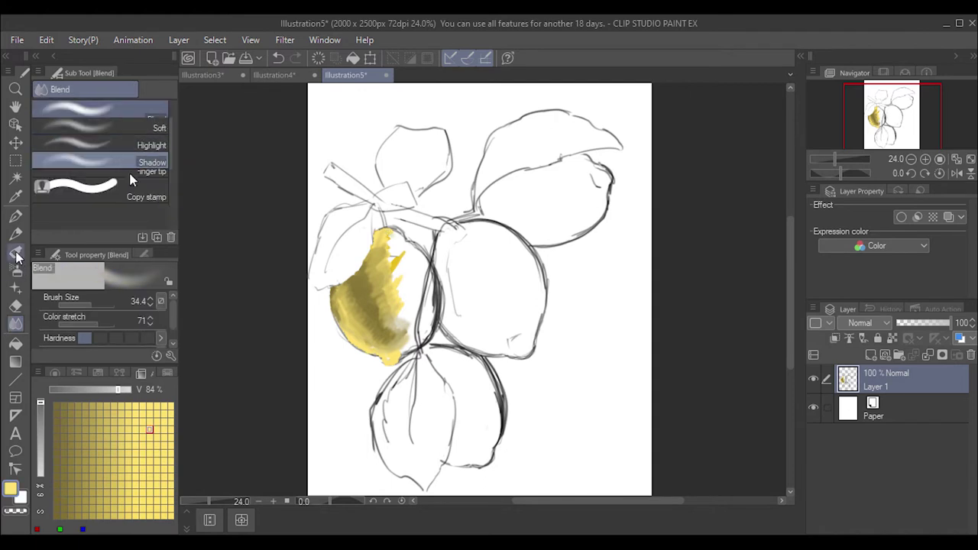
{"action": "left_click", "coordinate": [16, 267]}
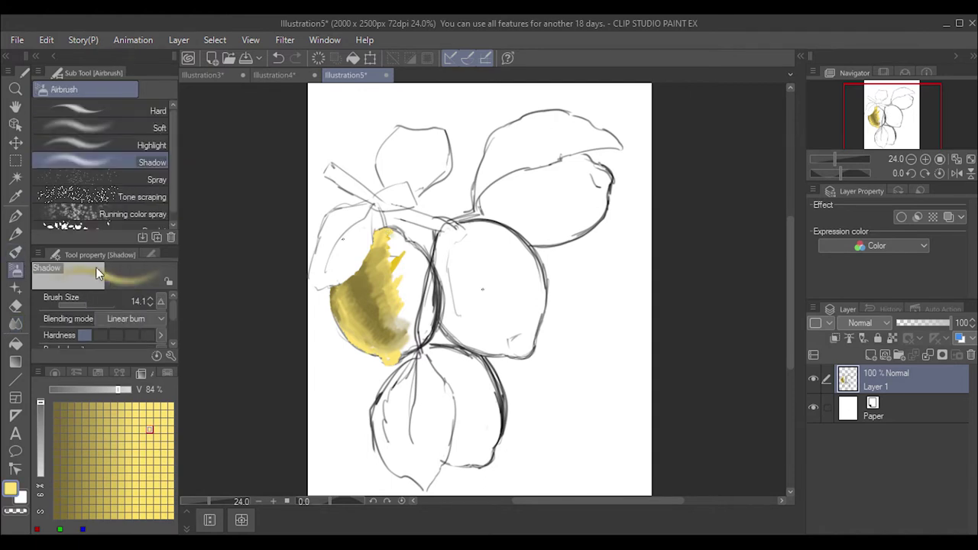
{"action": "mouse_move", "coordinate": [395, 285]}
{"action": "left_mouse_down"}
{"action": "mouse_move", "coordinate": [393, 256]}
{"action": "mouse_move", "coordinate": [380, 245]}
{"action": "left_mouse_up"}
{"action": "mouse_move", "coordinate": [373, 281]}
{"action": "left_mouse_down"}
{"action": "mouse_move", "coordinate": [398, 310]}
{"action": "mouse_move", "coordinate": [396, 269]}
{"action": "left_mouse_up"}
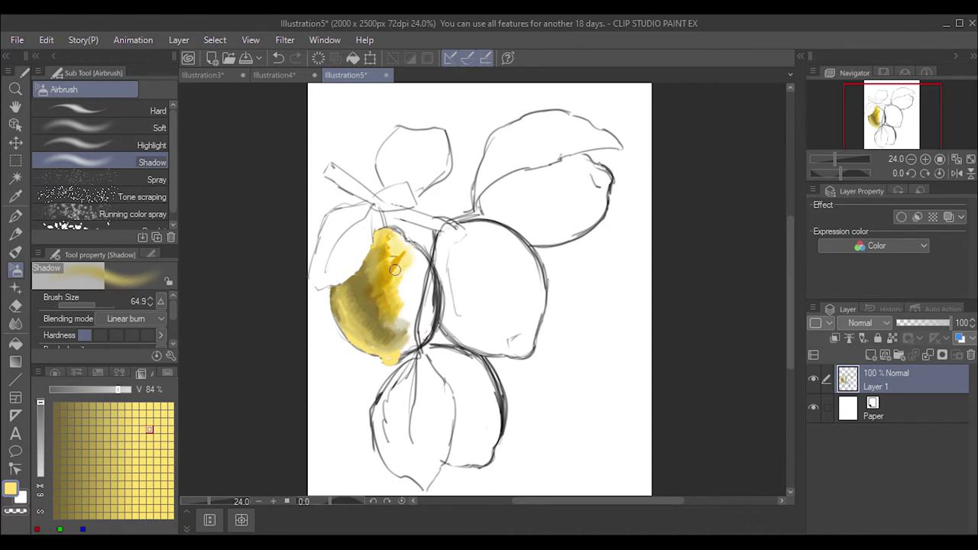
{"action": "left_click", "coordinate": [15, 252]}
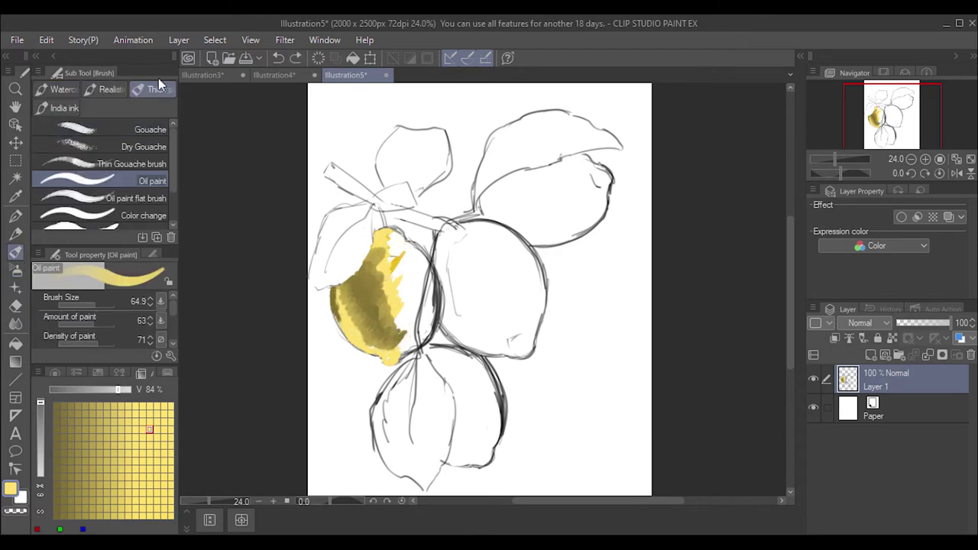
Wash pale yellow over the lemon's right side and lower-left shading with India ink Lighter ink.
{"action": "left_click", "coordinate": [58, 108]}
{"action": "left_click", "coordinate": [141, 200]}
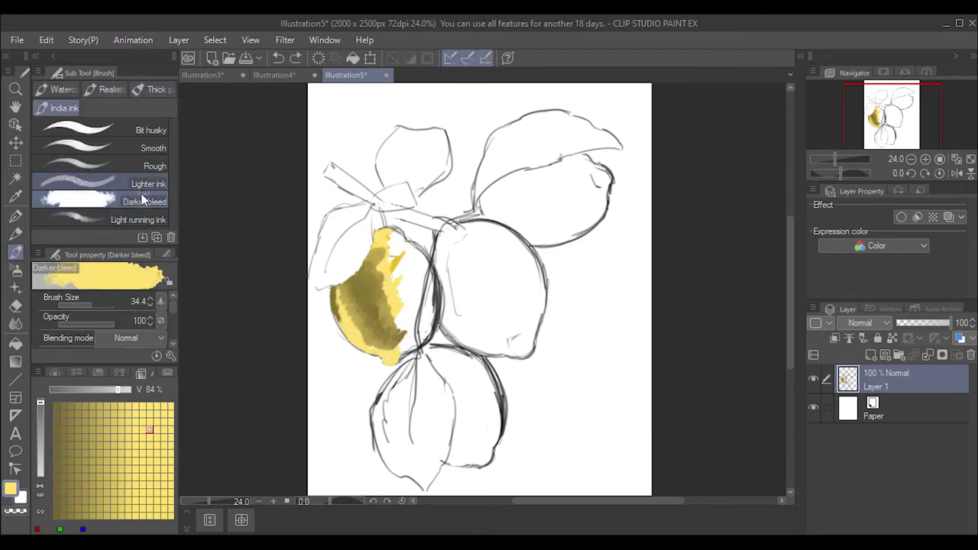
{"action": "left_click", "coordinate": [146, 219]}
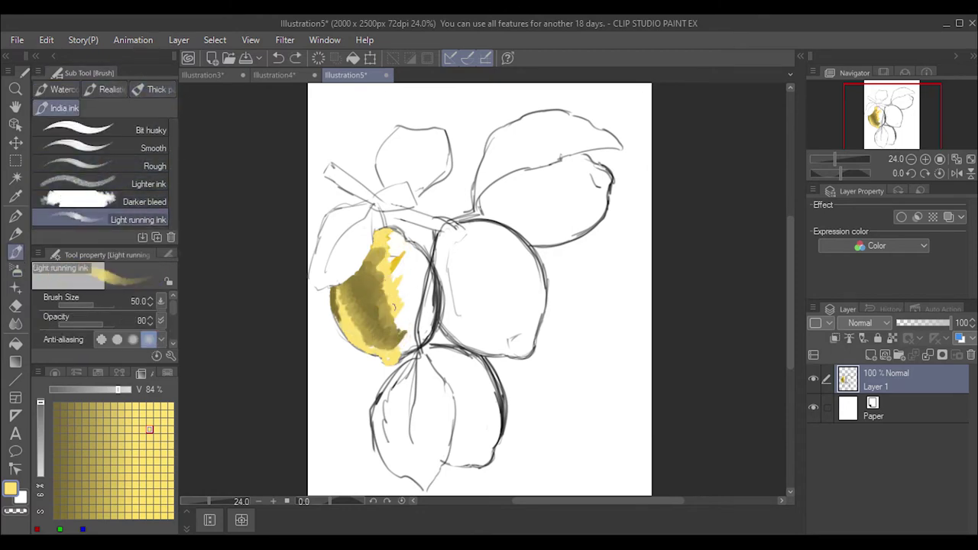
{"action": "key", "text": "comma"}
{"action": "key", "text": "comma"}
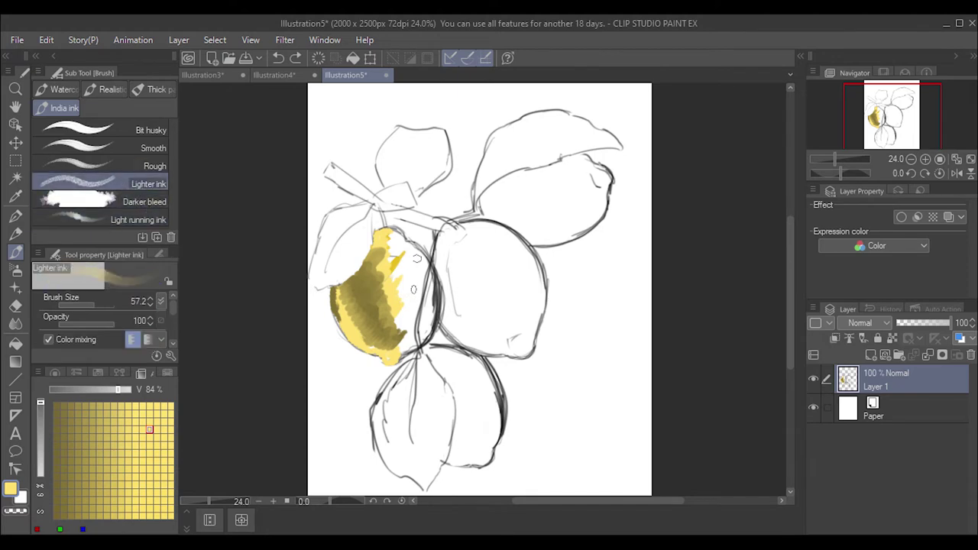
{"action": "left_click_drag", "start_coordinate": [391, 279], "coordinate": [394, 279]}
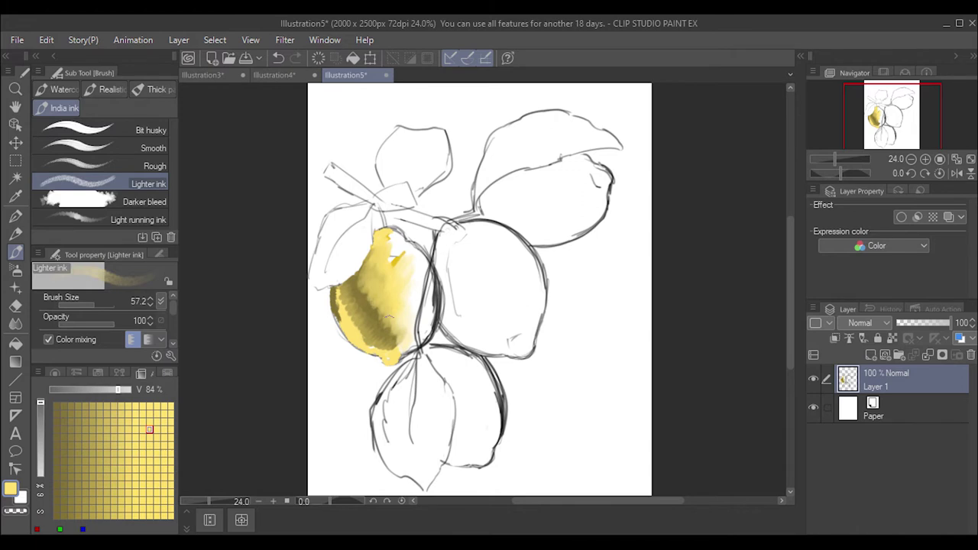
{"action": "mouse_move", "coordinate": [396, 344]}
{"action": "left_mouse_down"}
{"action": "mouse_move", "coordinate": [341, 312]}
{"action": "mouse_move", "coordinate": [354, 331]}
{"action": "left_mouse_up"}
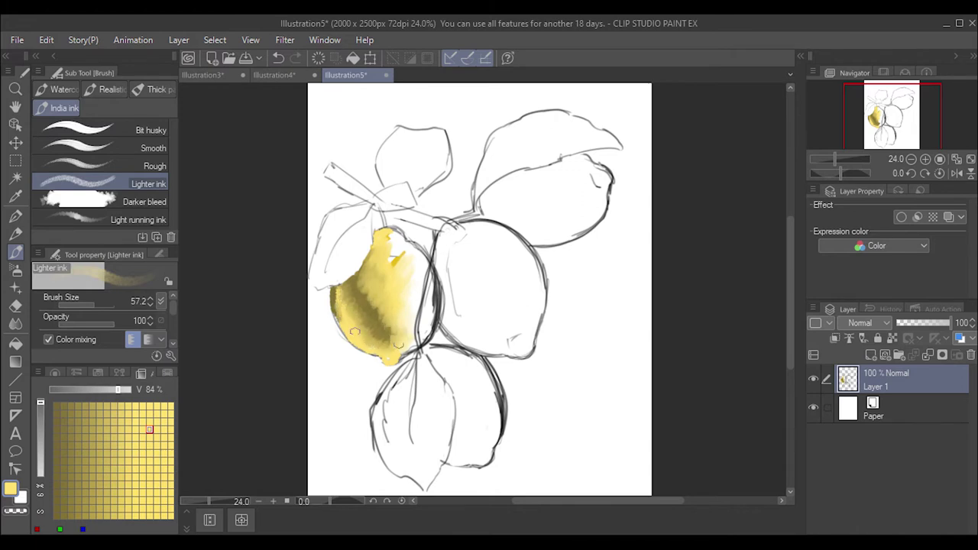
Choose a bright yellow via the colour wheel and shade grid.
{"action": "left_click", "coordinate": [54, 373]}
{"action": "left_click", "coordinate": [82, 392]}
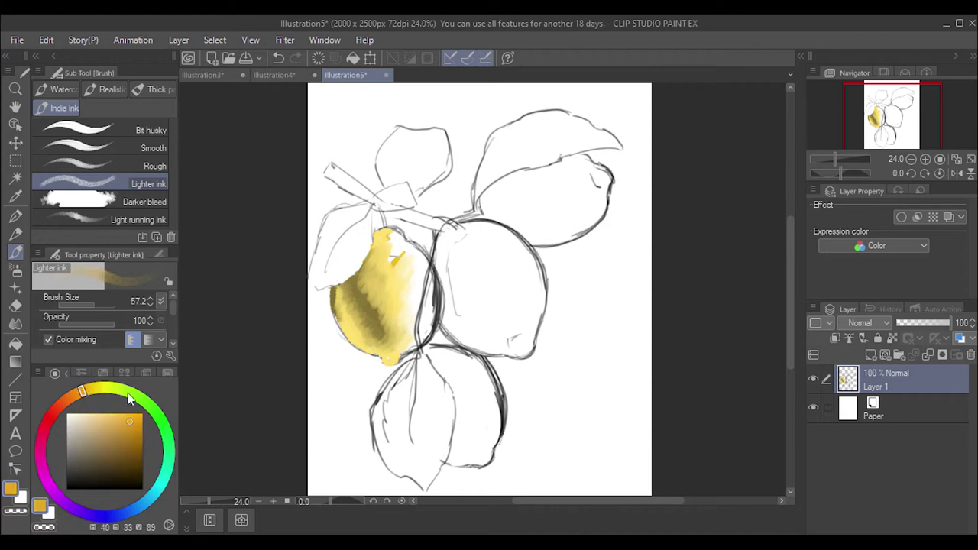
{"action": "left_click", "coordinate": [81, 373]}
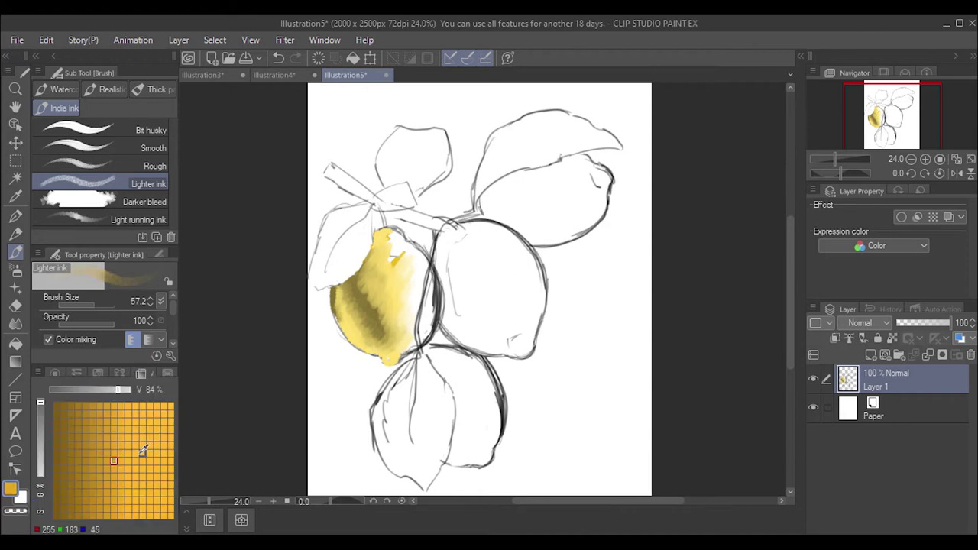
{"action": "left_click", "coordinate": [143, 372]}
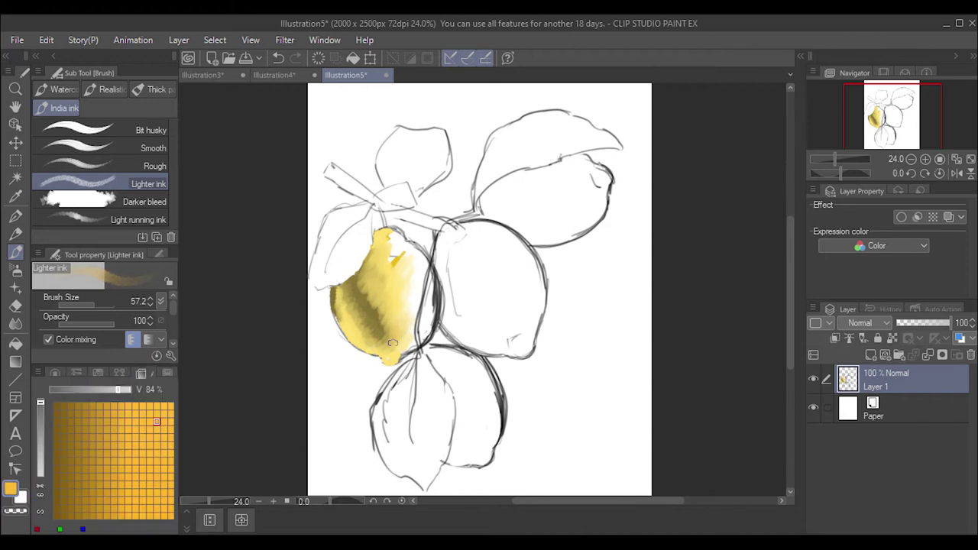
{"action": "left_click", "coordinate": [170, 413]}
{"action": "left_click", "coordinate": [54, 373]}
{"action": "left_click", "coordinate": [142, 372]}
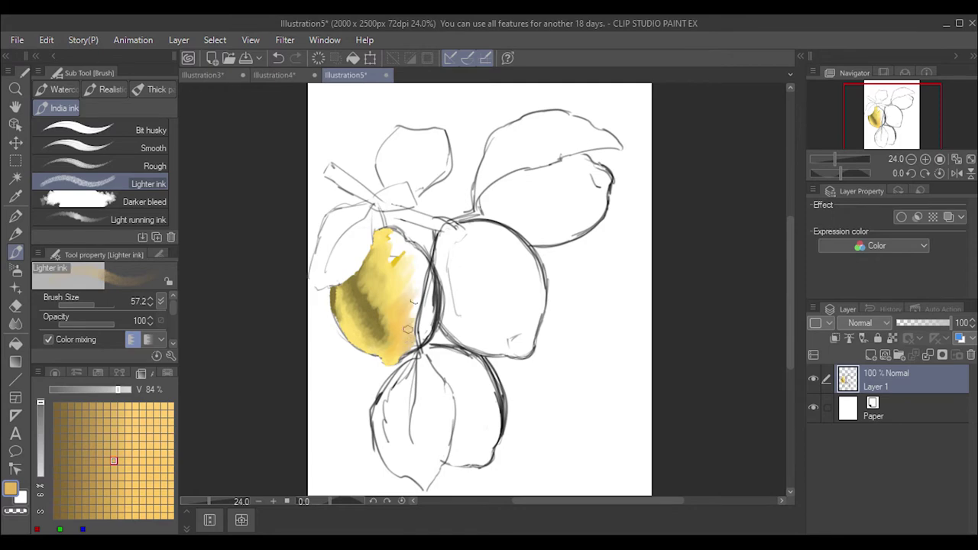
{"action": "left_click", "coordinate": [55, 373]}
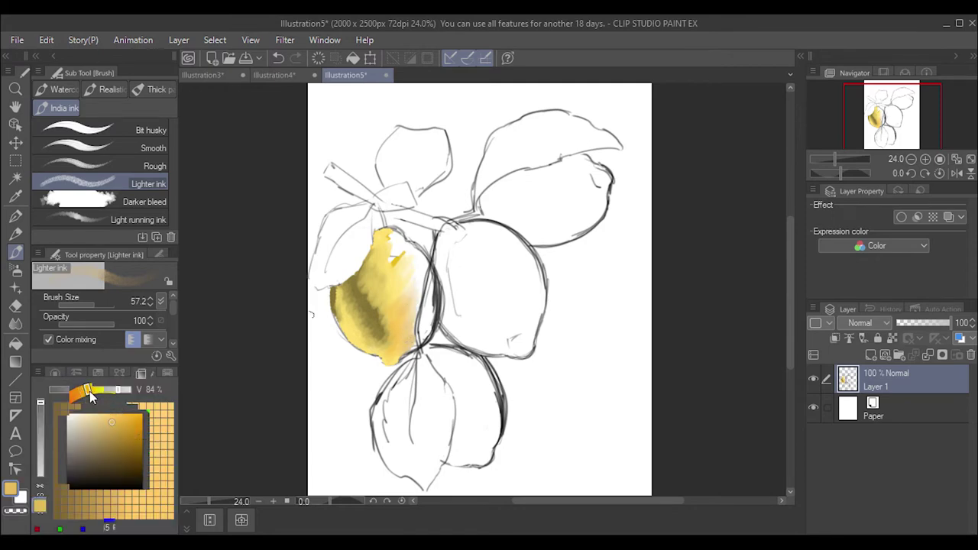
{"action": "left_click", "coordinate": [143, 372]}
{"action": "left_click", "coordinate": [150, 429]}
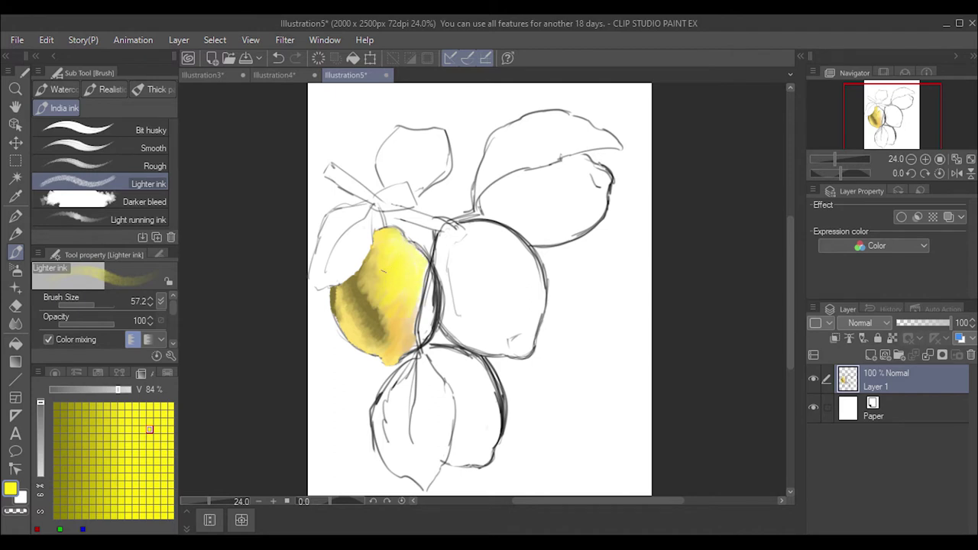
Paint yellow over the lemon's upper area, bottom and right and upper-right outline.
{"action": "left_click_drag", "start_coordinate": [370, 286], "coordinate": [375, 268]}
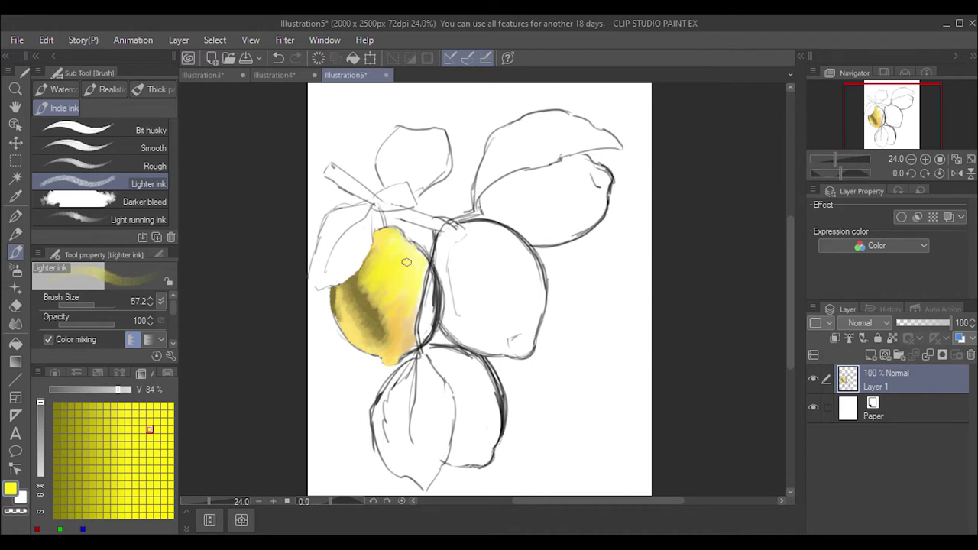
{"action": "left_click_drag", "start_coordinate": [389, 328], "coordinate": [397, 350]}
{"action": "left_click_drag", "start_coordinate": [429, 319], "coordinate": [433, 289]}
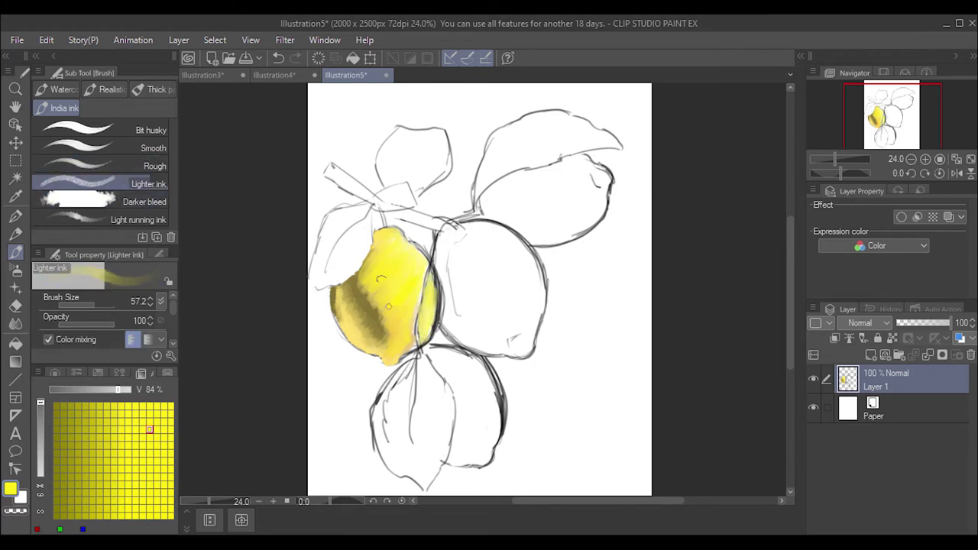
{"action": "key", "text": "period"}
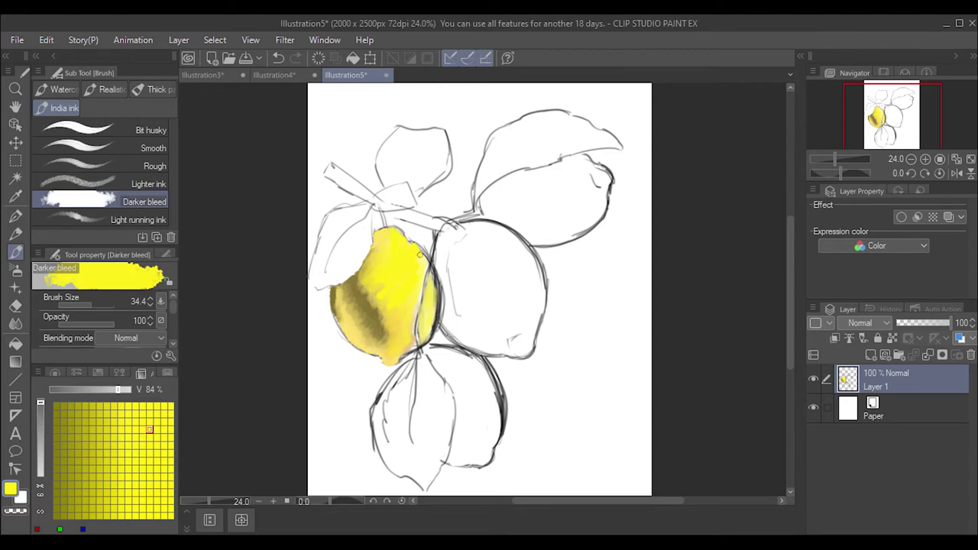
{"action": "left_click_drag", "start_coordinate": [434, 286], "coordinate": [429, 330]}
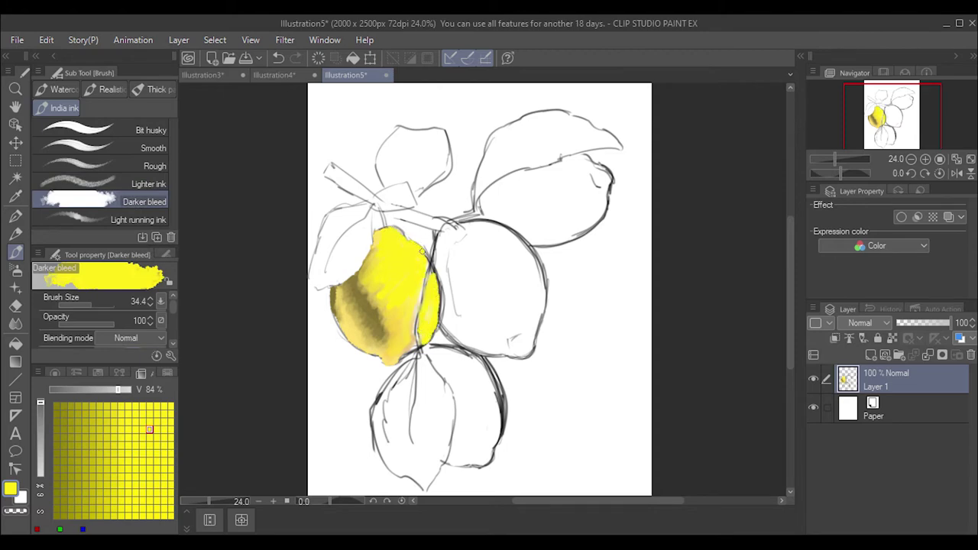
{"action": "left_click_drag", "start_coordinate": [421, 252], "coordinate": [428, 266]}
Dab orange onto the left lemon's upper left and lower middle.
{"action": "left_click", "coordinate": [55, 373]}
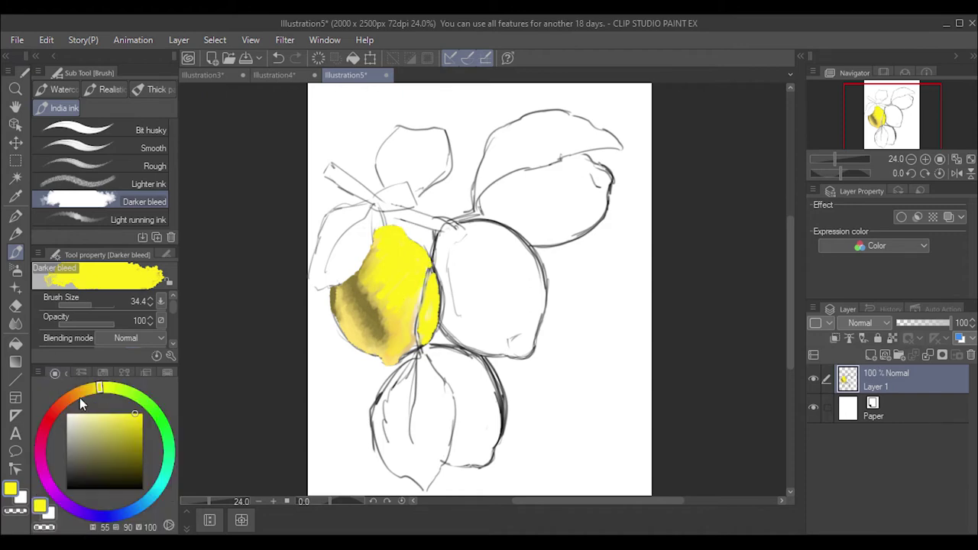
{"action": "left_click", "coordinate": [80, 398]}
{"action": "left_click", "coordinate": [145, 373]}
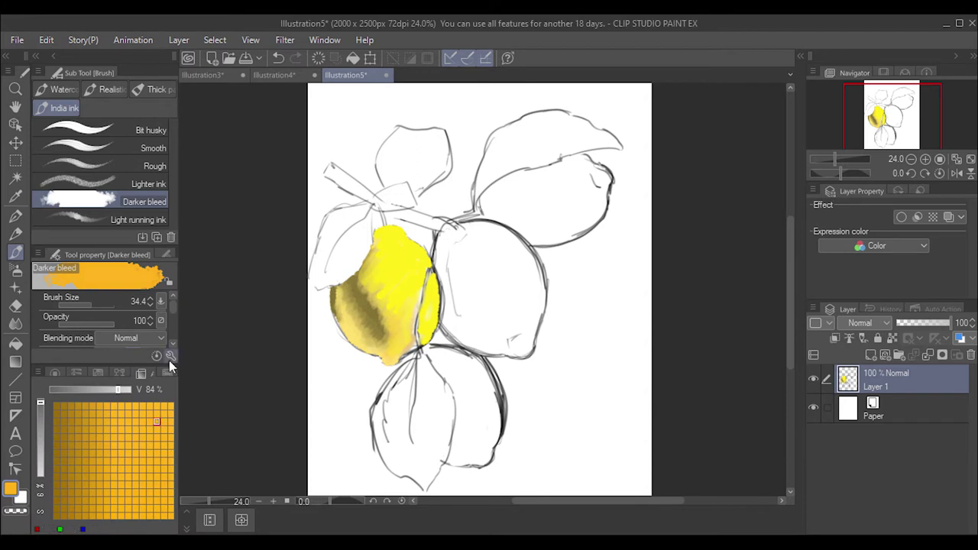
{"action": "left_click_drag", "start_coordinate": [382, 287], "coordinate": [367, 267]}
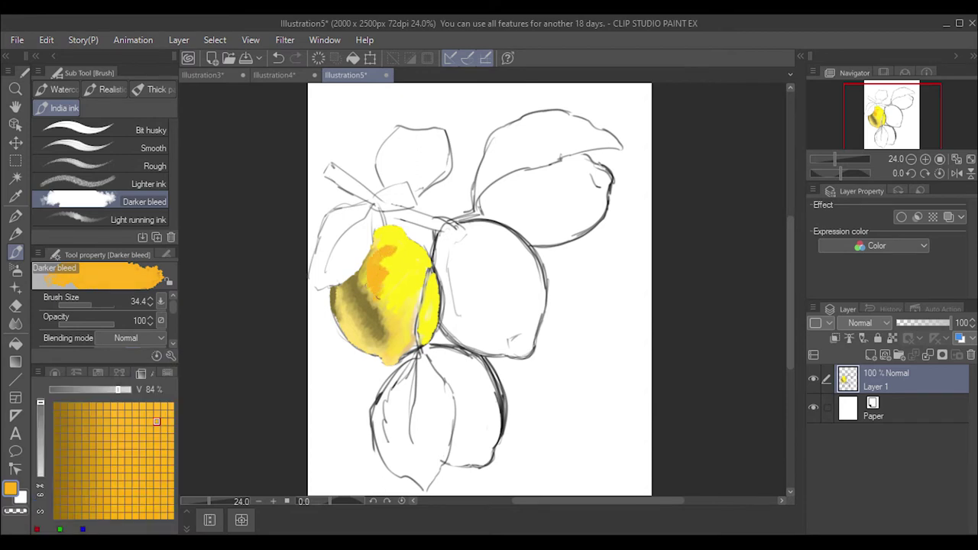
{"action": "mouse_move", "coordinate": [377, 311]}
{"action": "left_mouse_down"}
{"action": "mouse_move", "coordinate": [391, 325]}
{"action": "mouse_move", "coordinate": [380, 318]}
{"action": "left_mouse_up"}
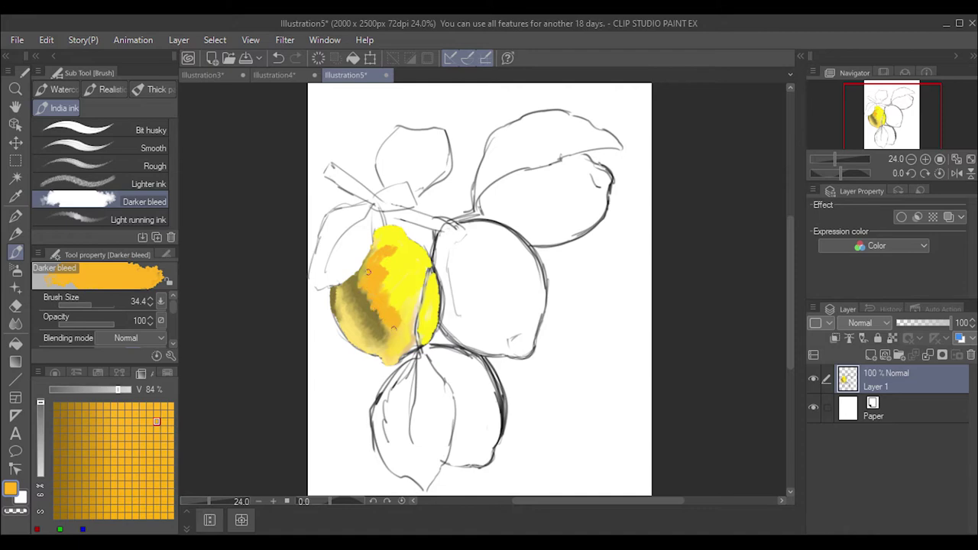
{"action": "left_click", "coordinate": [16, 323]}
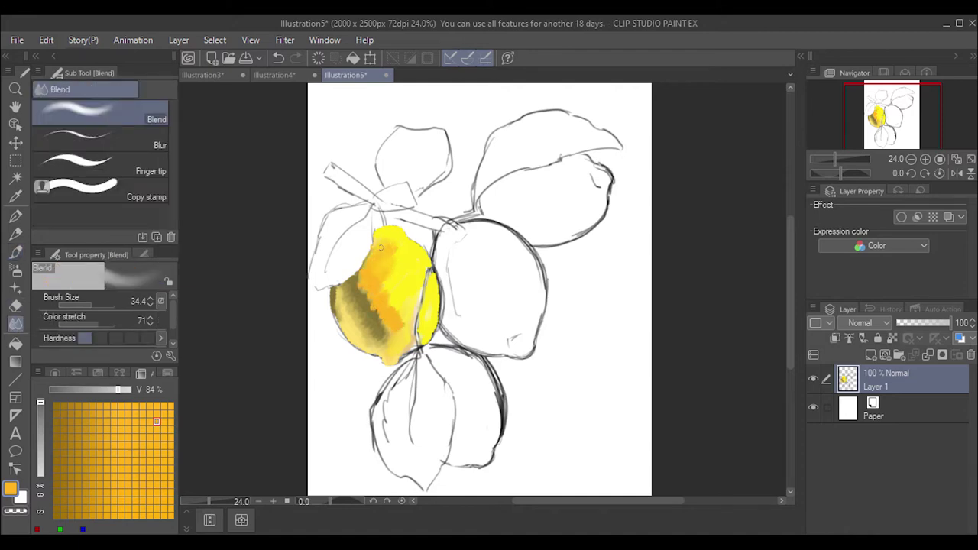
Blend the left lemon's middle and lower-left shading with the Blend tool at about size 44.
{"action": "left_click", "coordinate": [91, 306]}
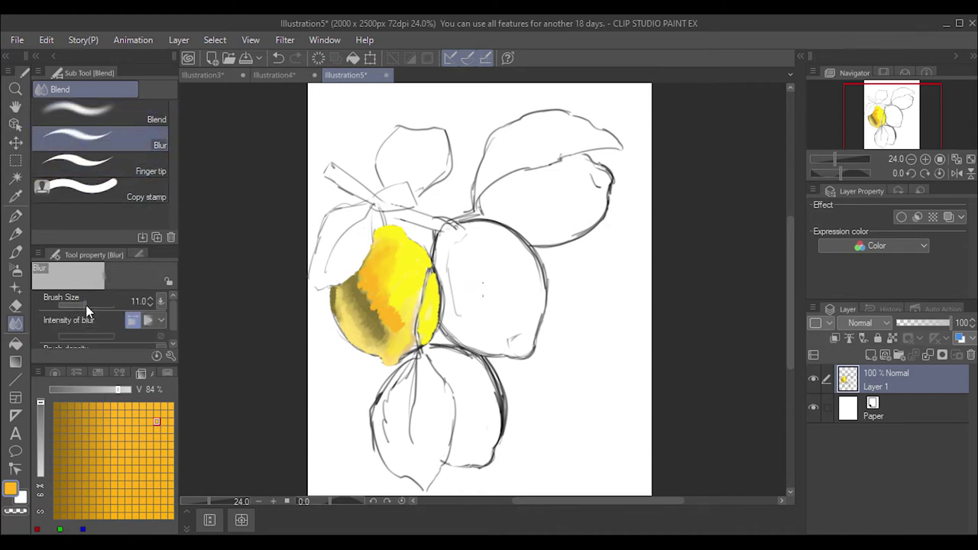
{"action": "key", "text": "period"}
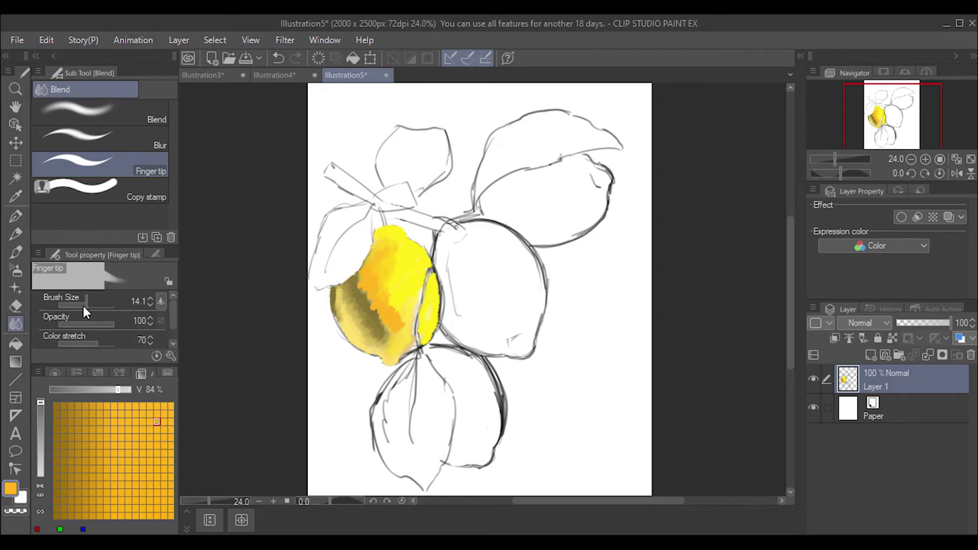
{"action": "left_click_drag", "start_coordinate": [88, 304], "coordinate": [93, 305]}
{"action": "left_click", "coordinate": [99, 113]}
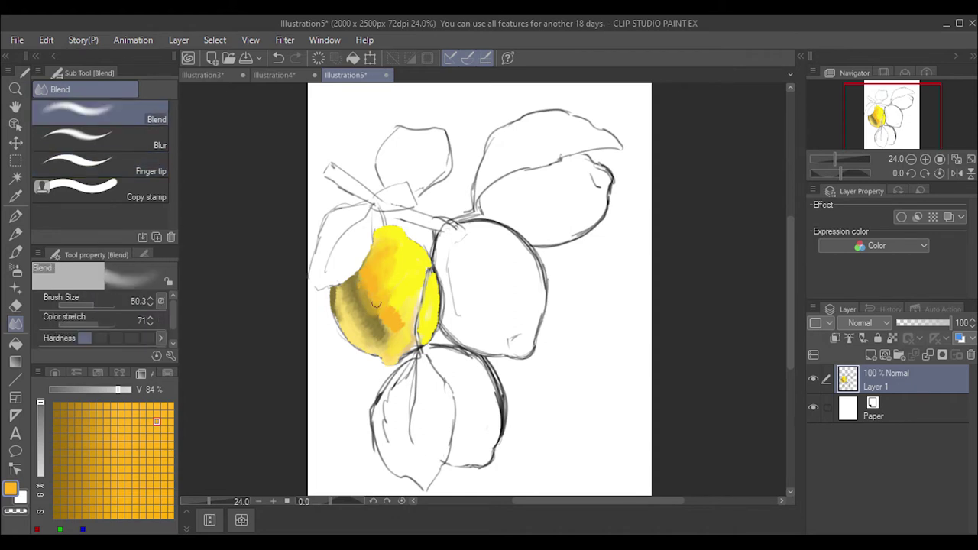
{"action": "mouse_move", "coordinate": [375, 309]}
{"action": "left_mouse_down"}
{"action": "mouse_move", "coordinate": [404, 306]}
{"action": "mouse_move", "coordinate": [386, 333]}
{"action": "mouse_move", "coordinate": [357, 284]}
{"action": "mouse_move", "coordinate": [397, 275]}
{"action": "mouse_move", "coordinate": [381, 346]}
{"action": "mouse_move", "coordinate": [357, 315]}
{"action": "mouse_move", "coordinate": [369, 298]}
{"action": "mouse_move", "coordinate": [336, 297]}
{"action": "mouse_move", "coordinate": [355, 332]}
{"action": "left_mouse_up"}
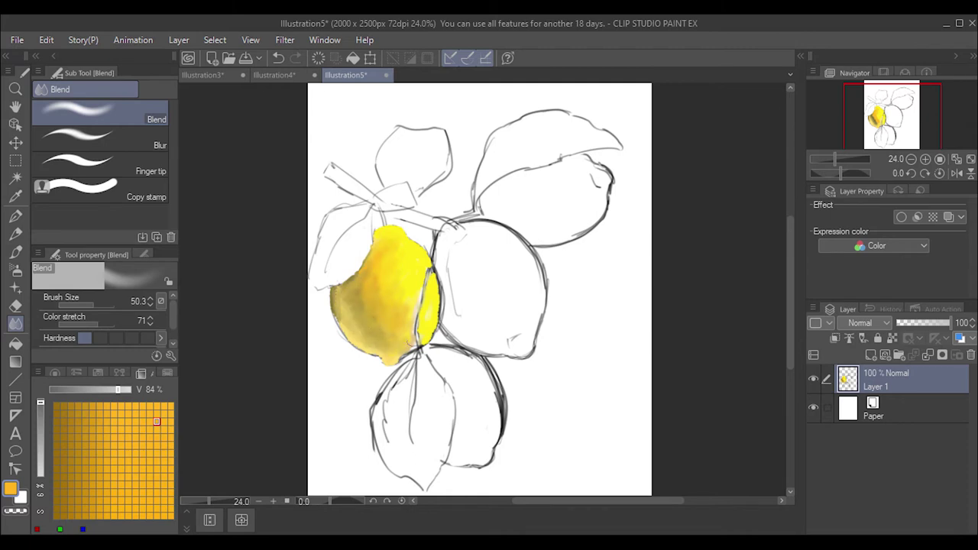
{"action": "mouse_move", "coordinate": [409, 348]}
{"action": "left_mouse_down"}
{"action": "mouse_move", "coordinate": [373, 355]}
{"action": "mouse_move", "coordinate": [349, 325]}
{"action": "left_mouse_up"}
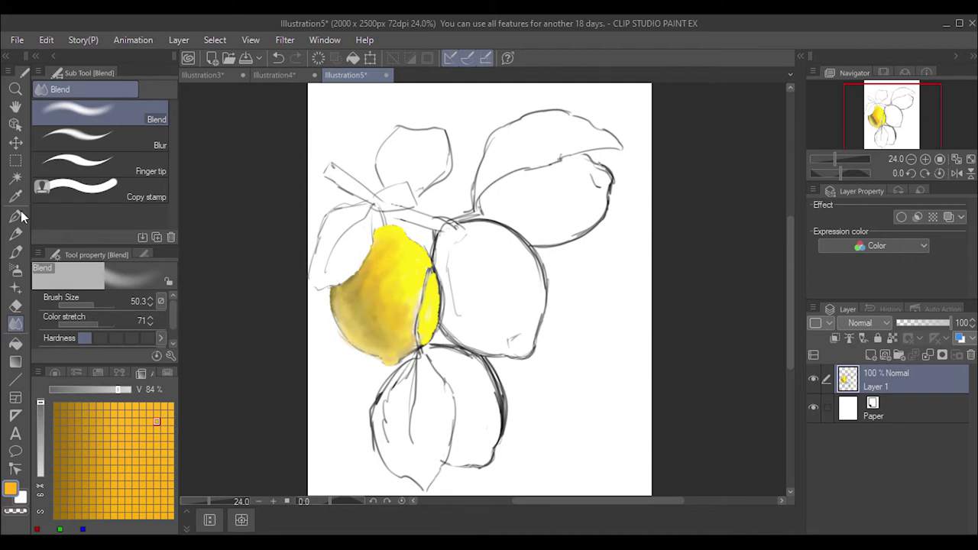
Dab orange paint onto the right lemon's left edge with the Darker bleed brush.
{"action": "left_click", "coordinate": [15, 251]}
{"action": "left_click", "coordinate": [15, 251]}
{"action": "left_click_drag", "start_coordinate": [455, 256], "coordinate": [444, 270]}
Paint dark brown strokes and dabs along the right lemon's left side.
{"action": "left_click", "coordinate": [81, 373]}
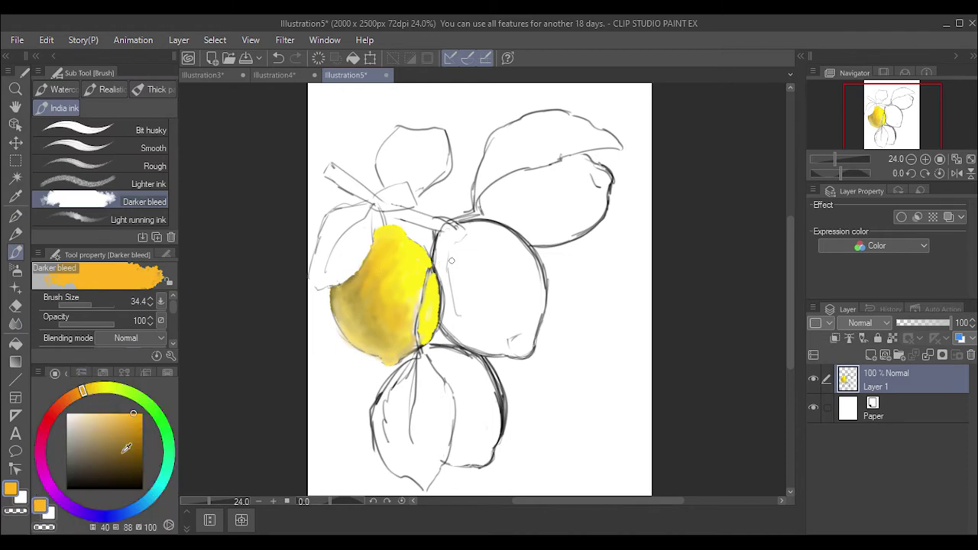
{"action": "left_click", "coordinate": [137, 446]}
{"action": "left_click", "coordinate": [100, 371]}
{"action": "left_click", "coordinate": [92, 484]}
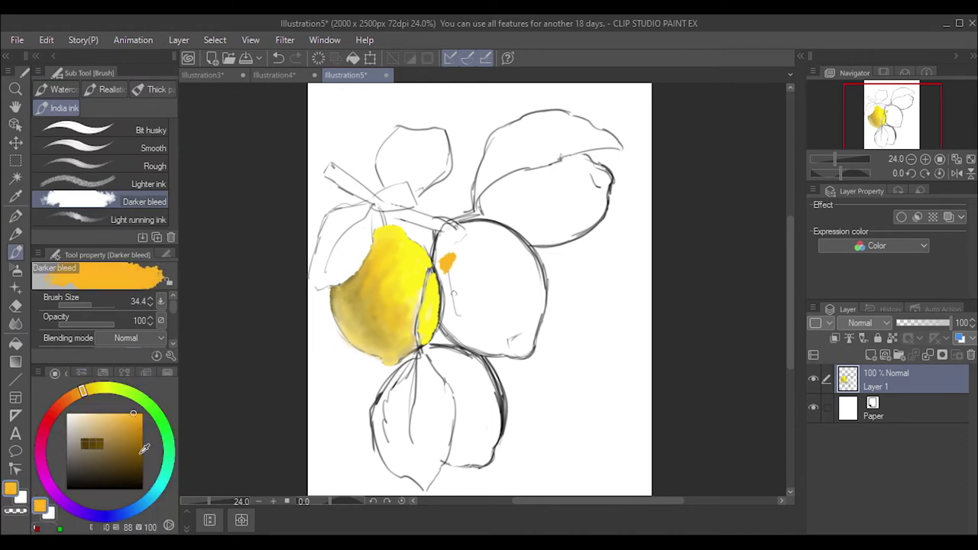
{"action": "left_click_drag", "start_coordinate": [448, 293], "coordinate": [450, 308]}
{"action": "mouse_move", "coordinate": [451, 254]}
{"action": "left_mouse_down"}
{"action": "mouse_move", "coordinate": [448, 305]}
{"action": "mouse_move", "coordinate": [447, 237]}
{"action": "mouse_move", "coordinate": [459, 295]}
{"action": "mouse_move", "coordinate": [474, 298]}
{"action": "mouse_move", "coordinate": [475, 321]}
{"action": "mouse_move", "coordinate": [521, 341]}
{"action": "mouse_move", "coordinate": [453, 313]}
{"action": "mouse_move", "coordinate": [510, 350]}
{"action": "mouse_move", "coordinate": [512, 332]}
{"action": "mouse_move", "coordinate": [474, 293]}
{"action": "mouse_move", "coordinate": [474, 250]}
{"action": "left_mouse_up"}
Pick a lighter brown, then orange, and settle on a bright saturated yellow.
{"action": "left_click", "coordinate": [120, 461]}
{"action": "left_click", "coordinate": [170, 414]}
{"action": "left_click", "coordinate": [54, 373]}
{"action": "left_click", "coordinate": [90, 431]}
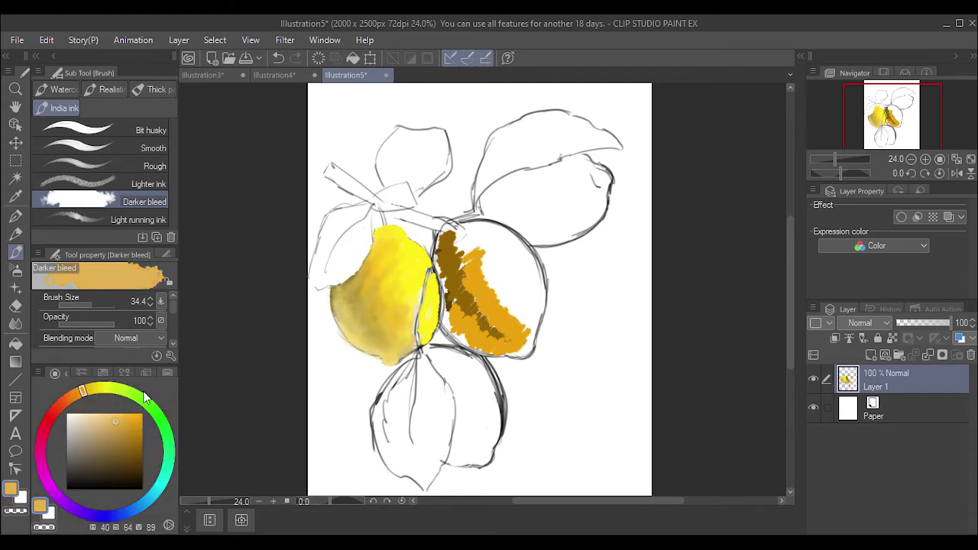
{"action": "left_click", "coordinate": [141, 373]}
{"action": "left_click", "coordinate": [55, 373]}
{"action": "left_click", "coordinate": [94, 392]}
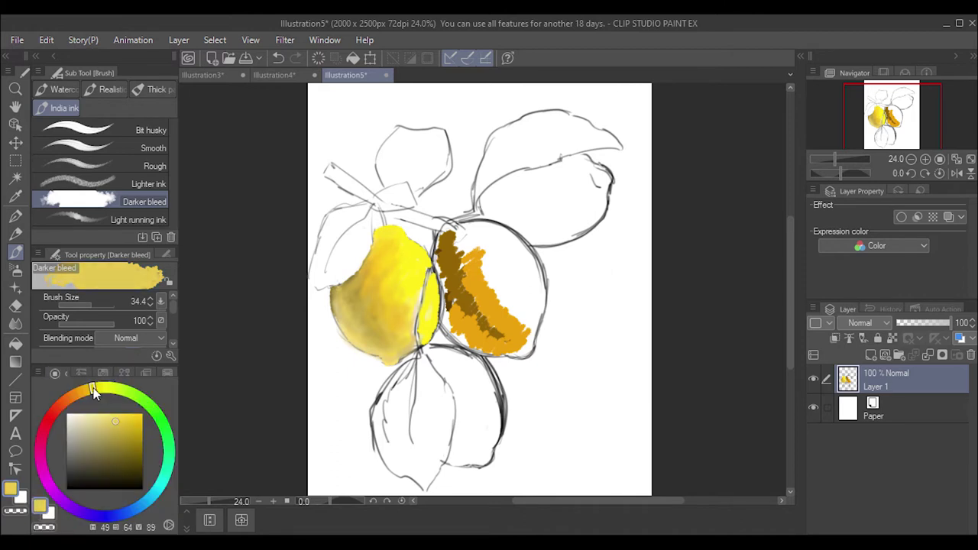
{"action": "left_click", "coordinate": [140, 416]}
{"action": "left_click", "coordinate": [141, 373]}
Paint bright yellow over the right lemon's top and right edge at brush size 23.5.
{"action": "left_click_drag", "start_coordinate": [480, 260], "coordinate": [462, 231]}
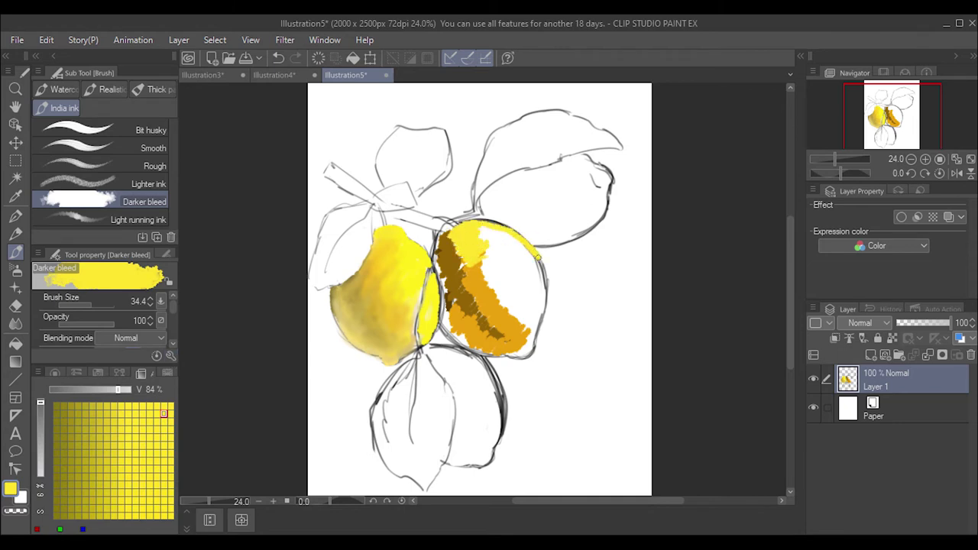
{"action": "left_click_drag", "start_coordinate": [538, 257], "coordinate": [541, 324]}
{"action": "key", "text": "ctrl+z"}
{"action": "key", "text": "ctrl+y"}
{"action": "left_click_drag", "start_coordinate": [90, 307], "coordinate": [104, 306]}
{"action": "mouse_move", "coordinate": [489, 256]}
{"action": "left_mouse_down"}
{"action": "mouse_move", "coordinate": [504, 246]}
{"action": "mouse_move", "coordinate": [505, 282]}
{"action": "mouse_move", "coordinate": [485, 264]}
{"action": "mouse_move", "coordinate": [520, 256]}
{"action": "mouse_move", "coordinate": [530, 287]}
{"action": "mouse_move", "coordinate": [520, 321]}
{"action": "mouse_move", "coordinate": [536, 307]}
{"action": "left_mouse_up"}
Cover the right lemon's dark brown left edge with yellow using Oil paint at size 30.3.
{"action": "left_click", "coordinate": [61, 89]}
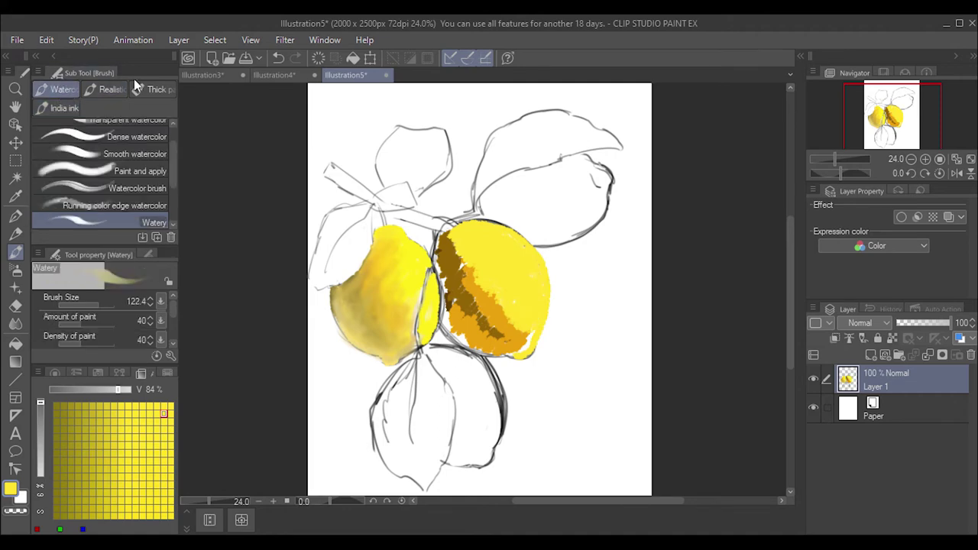
{"action": "left_click", "coordinate": [64, 108]}
{"action": "left_click", "coordinate": [138, 181]}
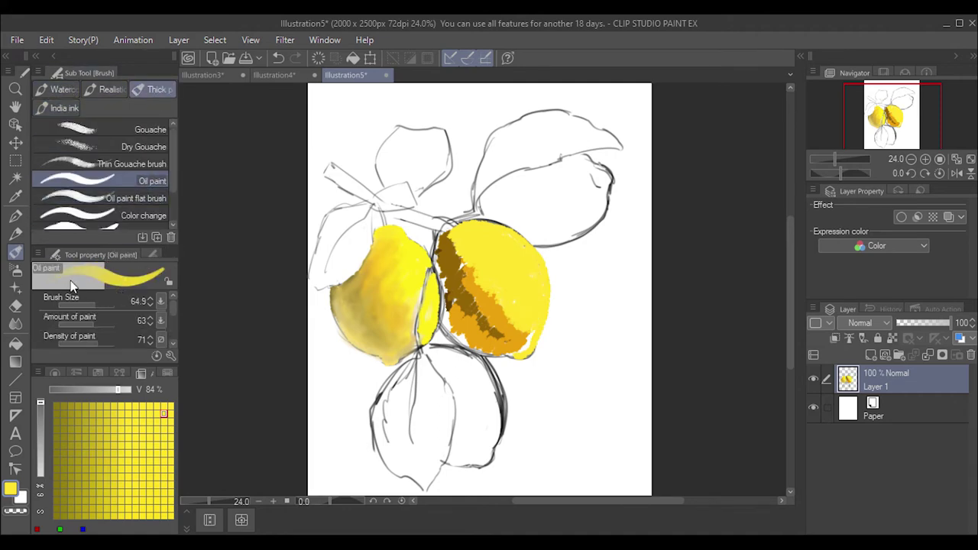
{"action": "key", "text": "bracketright"}
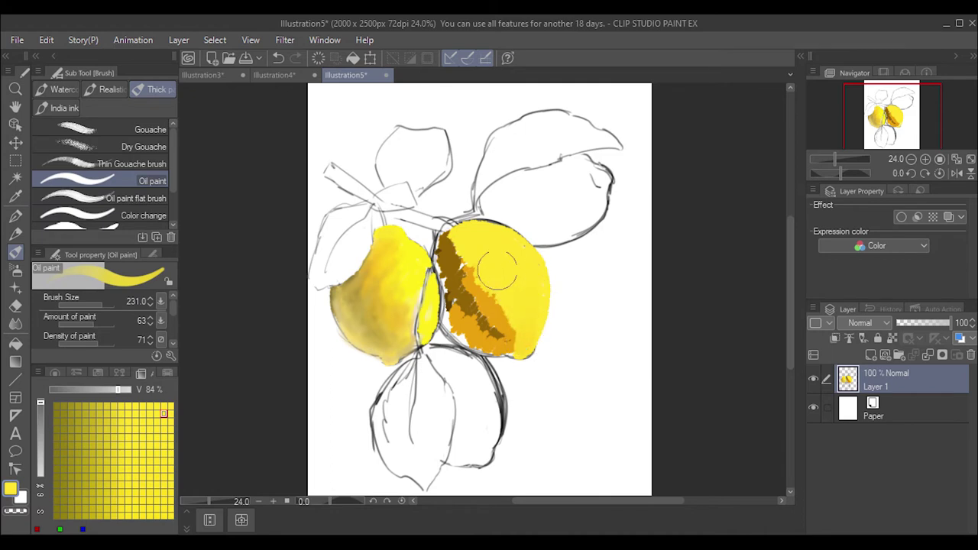
{"action": "left_click", "coordinate": [90, 303]}
{"action": "left_click_drag", "start_coordinate": [92, 302], "coordinate": [89, 303]}
{"action": "left_click_drag", "start_coordinate": [446, 304], "coordinate": [437, 264]}
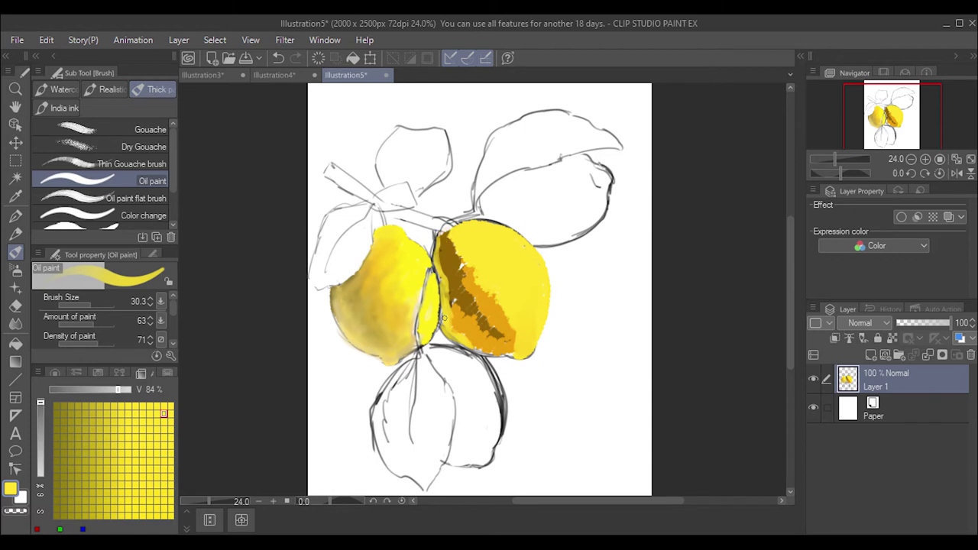
{"action": "left_click", "coordinate": [15, 323]}
{"action": "left_click", "coordinate": [82, 304]}
Blend the right lemon's orange patch and left-side shading with the Blend tool at size 57.2.
{"action": "left_click", "coordinate": [87, 303]}
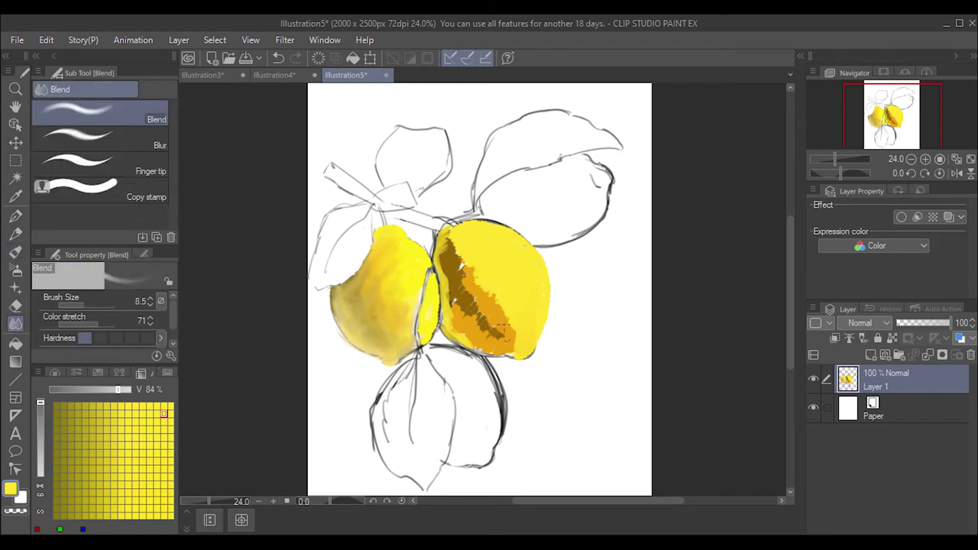
{"action": "left_click", "coordinate": [95, 304]}
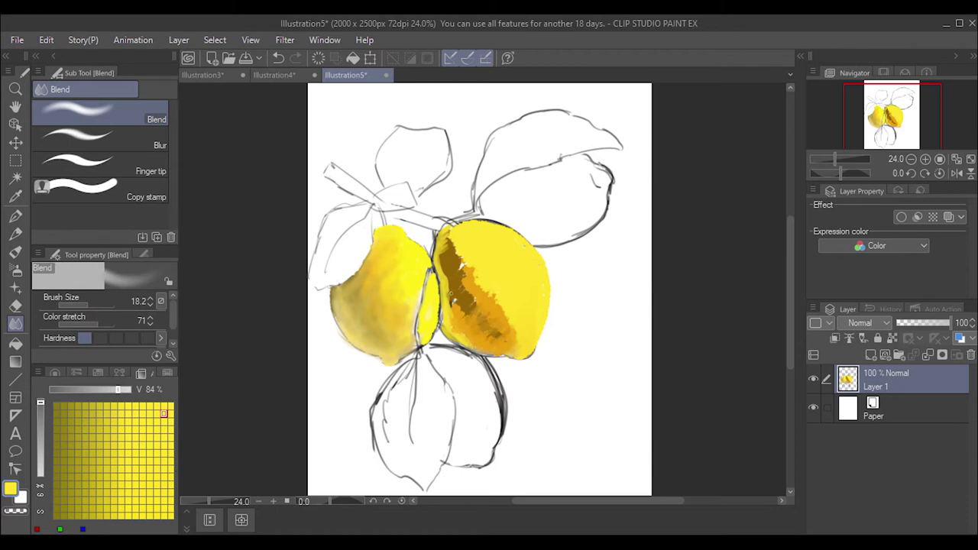
{"action": "left_click", "coordinate": [92, 303]}
{"action": "left_click", "coordinate": [95, 305]}
{"action": "mouse_move", "coordinate": [506, 327]}
{"action": "left_mouse_down"}
{"action": "mouse_move", "coordinate": [511, 320]}
{"action": "mouse_move", "coordinate": [457, 289]}
{"action": "mouse_move", "coordinate": [447, 237]}
{"action": "mouse_move", "coordinate": [472, 229]}
{"action": "mouse_move", "coordinate": [457, 306]}
{"action": "mouse_move", "coordinate": [472, 227]}
{"action": "mouse_move", "coordinate": [459, 302]}
{"action": "left_mouse_up"}
{"action": "mouse_move", "coordinate": [458, 237]}
{"action": "left_mouse_down"}
{"action": "mouse_move", "coordinate": [488, 276]}
{"action": "mouse_move", "coordinate": [462, 307]}
{"action": "left_mouse_up"}
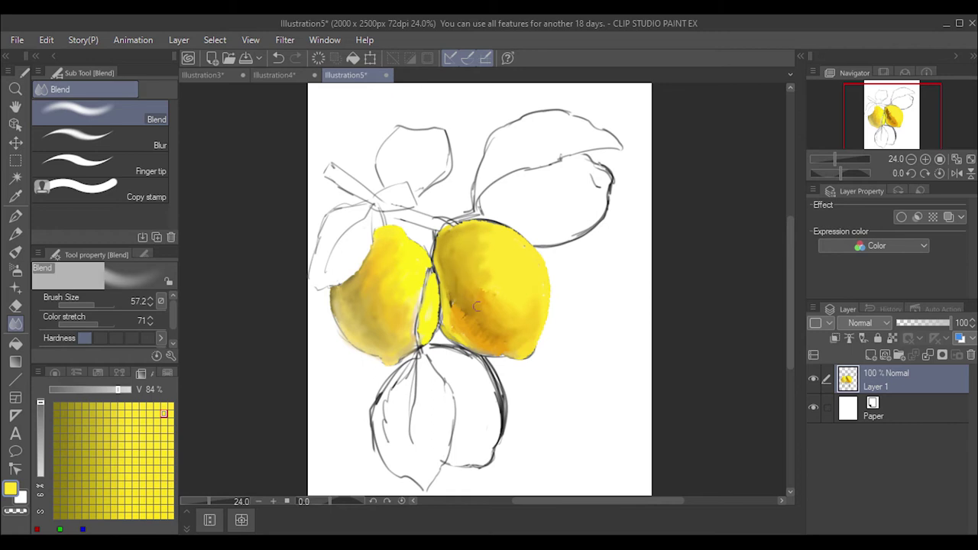
{"action": "mouse_move", "coordinate": [479, 268]}
{"action": "left_mouse_down"}
{"action": "mouse_move", "coordinate": [498, 298]}
{"action": "mouse_move", "coordinate": [495, 317]}
{"action": "mouse_move", "coordinate": [501, 294]}
{"action": "mouse_move", "coordinate": [451, 314]}
{"action": "mouse_move", "coordinate": [436, 267]}
{"action": "mouse_move", "coordinate": [456, 324]}
{"action": "mouse_move", "coordinate": [506, 313]}
{"action": "mouse_move", "coordinate": [501, 330]}
{"action": "left_mouse_up"}
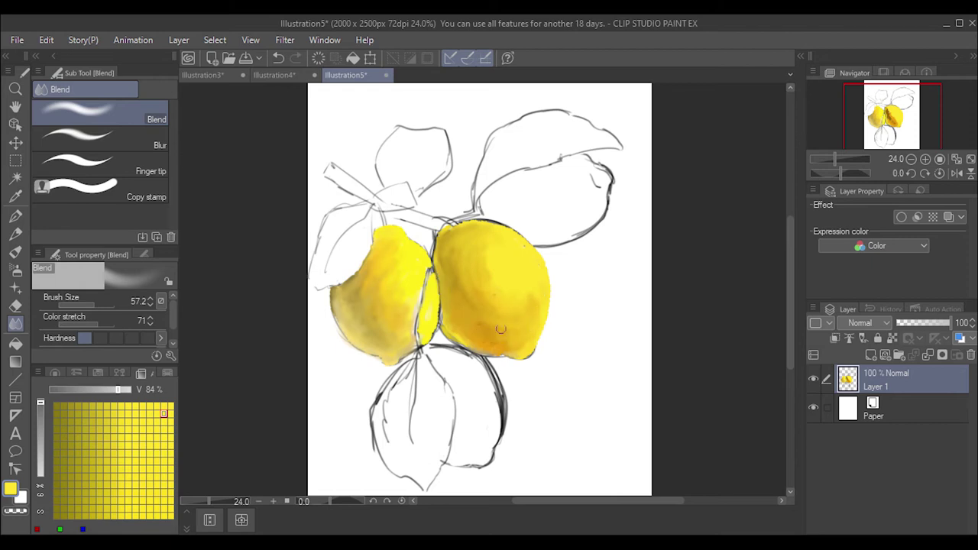
{"action": "left_click_drag", "start_coordinate": [467, 294], "coordinate": [449, 328]}
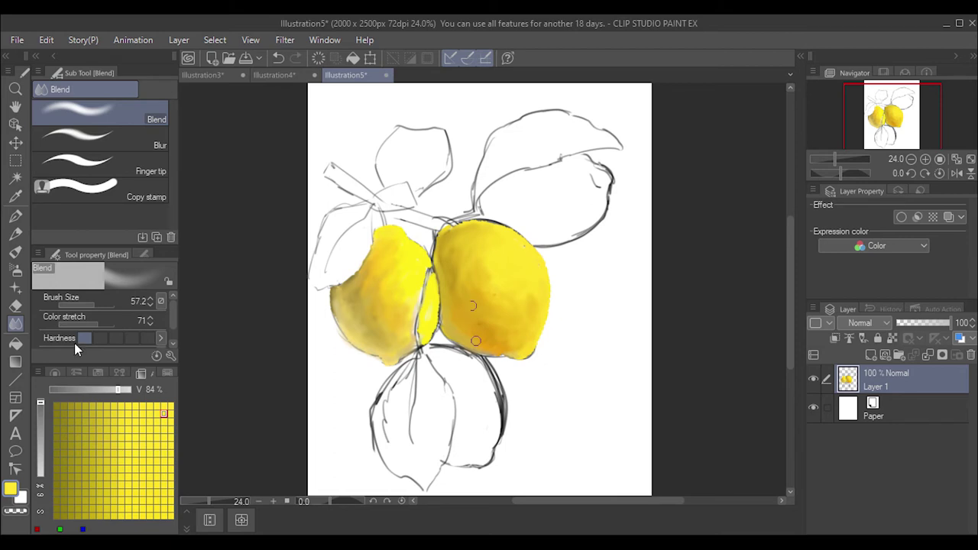
Add a pale cream highlight to the left lemon with Lighter pencil, then blend its shading.
{"action": "left_click", "coordinate": [55, 373]}
{"action": "left_click", "coordinate": [73, 420]}
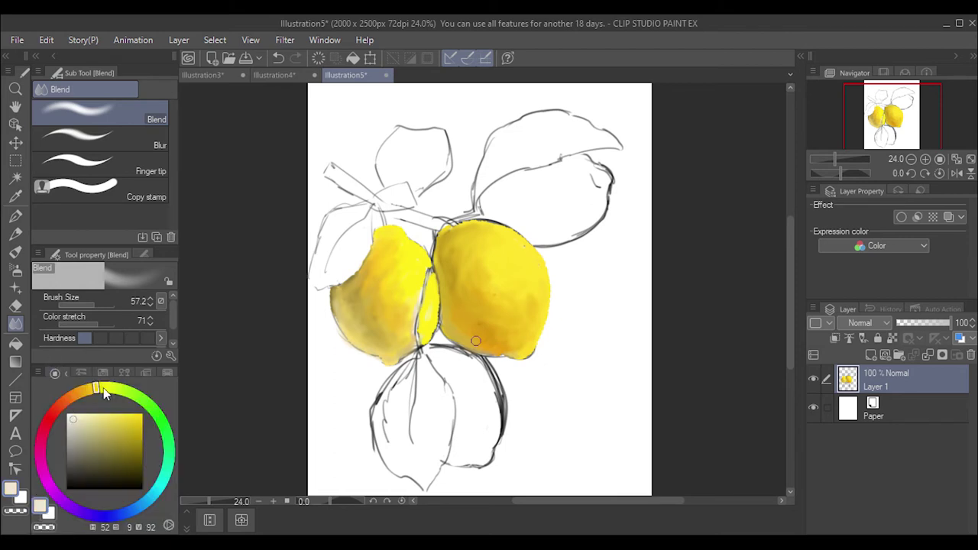
{"action": "left_click", "coordinate": [16, 233]}
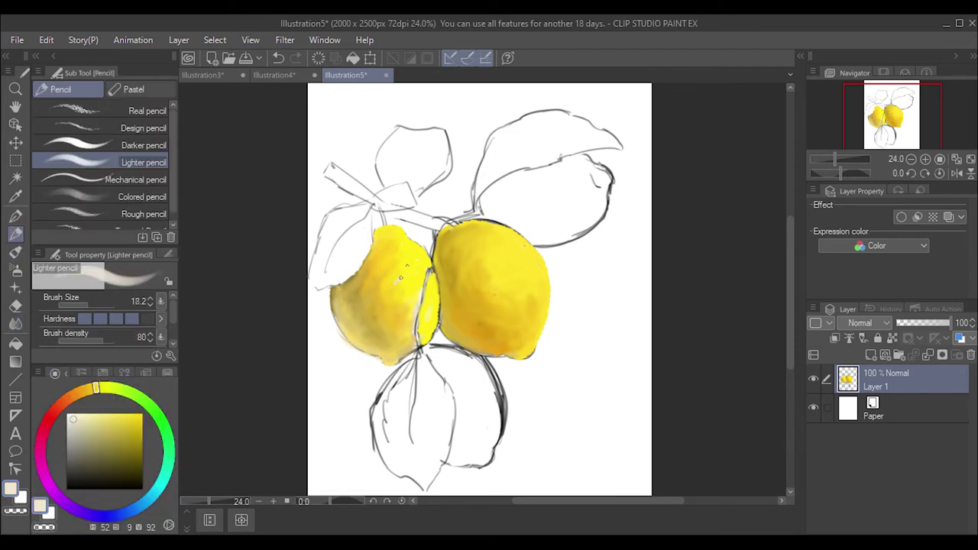
{"action": "left_click_drag", "start_coordinate": [397, 291], "coordinate": [398, 279]}
{"action": "left_click", "coordinate": [15, 324]}
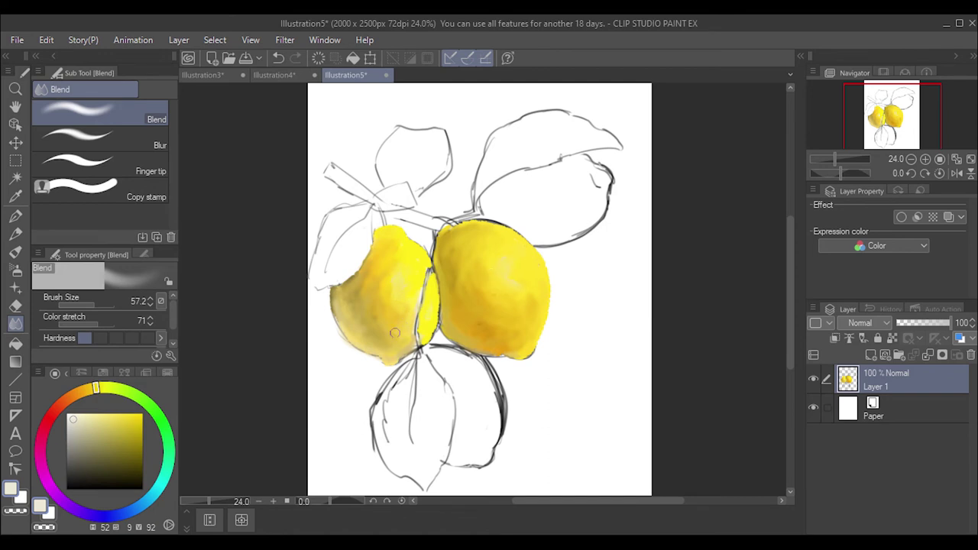
{"action": "left_click_drag", "start_coordinate": [388, 241], "coordinate": [351, 309]}
{"action": "left_click", "coordinate": [146, 373]}
{"action": "left_click", "coordinate": [16, 253]}
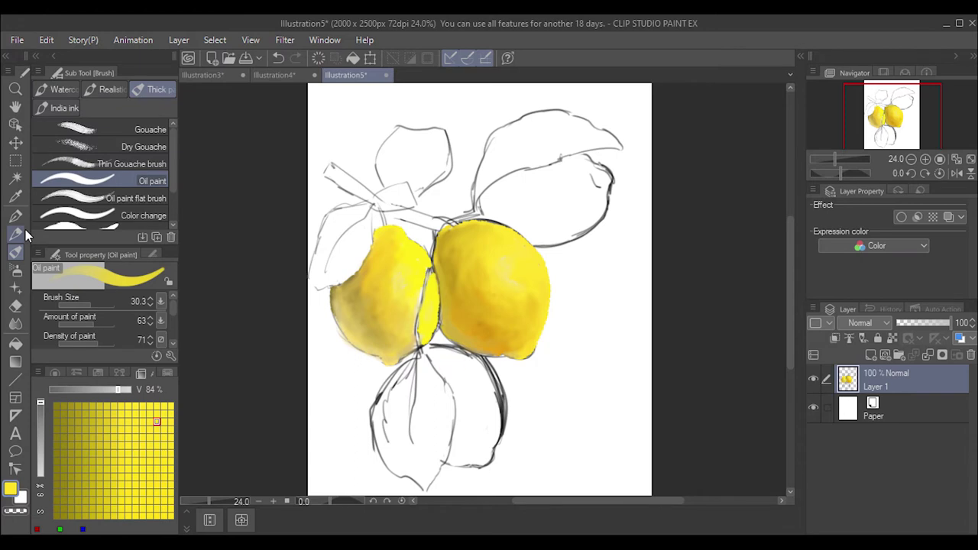
Paint the lower lemon yellow, with olive shading along its right edge.
{"action": "mouse_move", "coordinate": [443, 370]}
{"action": "left_mouse_down"}
{"action": "mouse_move", "coordinate": [458, 350]}
{"action": "mouse_move", "coordinate": [481, 373]}
{"action": "mouse_move", "coordinate": [485, 353]}
{"action": "mouse_move", "coordinate": [474, 397]}
{"action": "mouse_move", "coordinate": [497, 413]}
{"action": "left_mouse_up"}
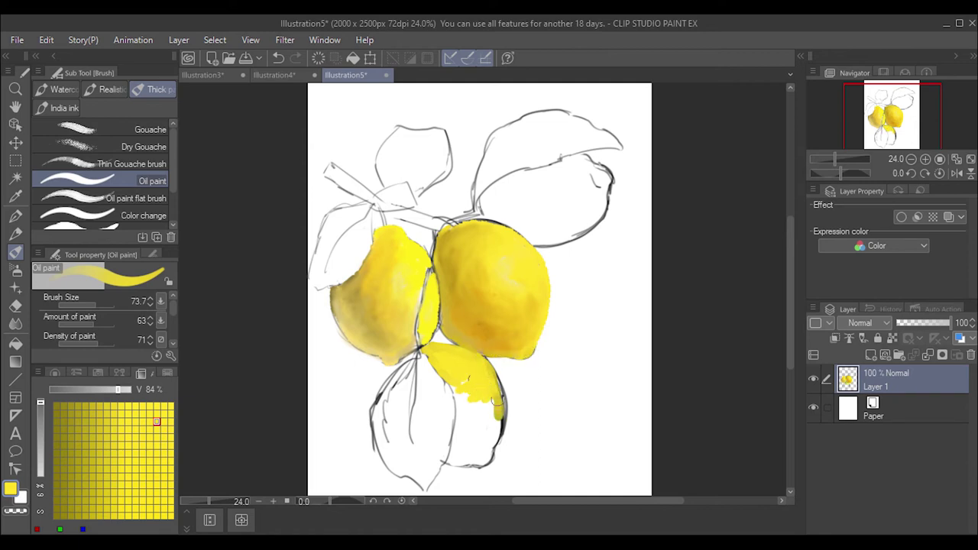
{"action": "mouse_move", "coordinate": [493, 375]}
{"action": "left_mouse_down"}
{"action": "mouse_move", "coordinate": [501, 424]}
{"action": "mouse_move", "coordinate": [460, 395]}
{"action": "mouse_move", "coordinate": [453, 420]}
{"action": "mouse_move", "coordinate": [474, 430]}
{"action": "left_mouse_up"}
{"action": "left_click_drag", "start_coordinate": [458, 394], "coordinate": [466, 424]}
{"action": "left_click", "coordinate": [54, 373]}
{"action": "left_click", "coordinate": [146, 450]}
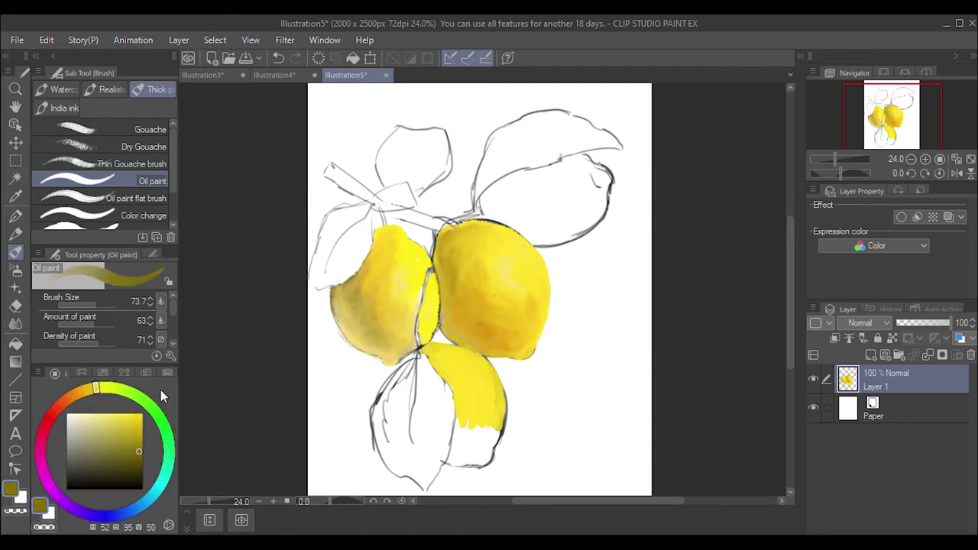
{"action": "left_click", "coordinate": [141, 372]}
{"action": "mouse_move", "coordinate": [495, 419]}
{"action": "left_mouse_down"}
{"action": "mouse_move", "coordinate": [489, 457]}
{"action": "mouse_move", "coordinate": [450, 444]}
{"action": "mouse_move", "coordinate": [458, 462]}
{"action": "mouse_move", "coordinate": [474, 452]}
{"action": "left_mouse_up"}
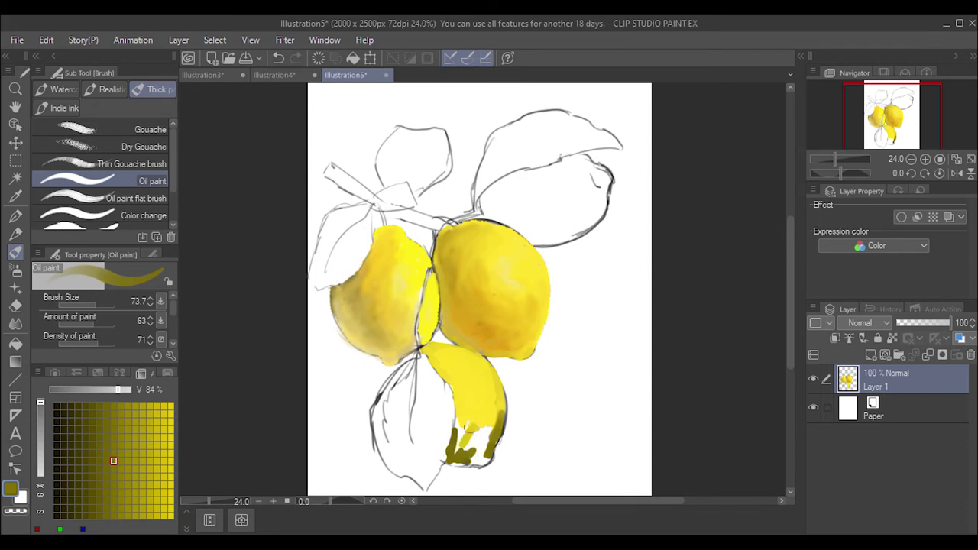
{"action": "left_click", "coordinate": [459, 426], "text": "alt"}
{"action": "mouse_move", "coordinate": [460, 413]}
{"action": "left_mouse_down"}
{"action": "mouse_move", "coordinate": [468, 449]}
{"action": "mouse_move", "coordinate": [473, 435]}
{"action": "mouse_move", "coordinate": [483, 459]}
{"action": "mouse_move", "coordinate": [466, 458]}
{"action": "mouse_move", "coordinate": [476, 448]}
{"action": "mouse_move", "coordinate": [463, 452]}
{"action": "mouse_move", "coordinate": [501, 397]}
{"action": "mouse_move", "coordinate": [496, 379]}
{"action": "mouse_move", "coordinate": [481, 439]}
{"action": "left_mouse_up"}
Add orange paint across the top of the lower lemon.
{"action": "left_click", "coordinate": [54, 373]}
{"action": "left_click_drag", "start_coordinate": [95, 388], "coordinate": [74, 394]}
{"action": "left_click", "coordinate": [121, 423]}
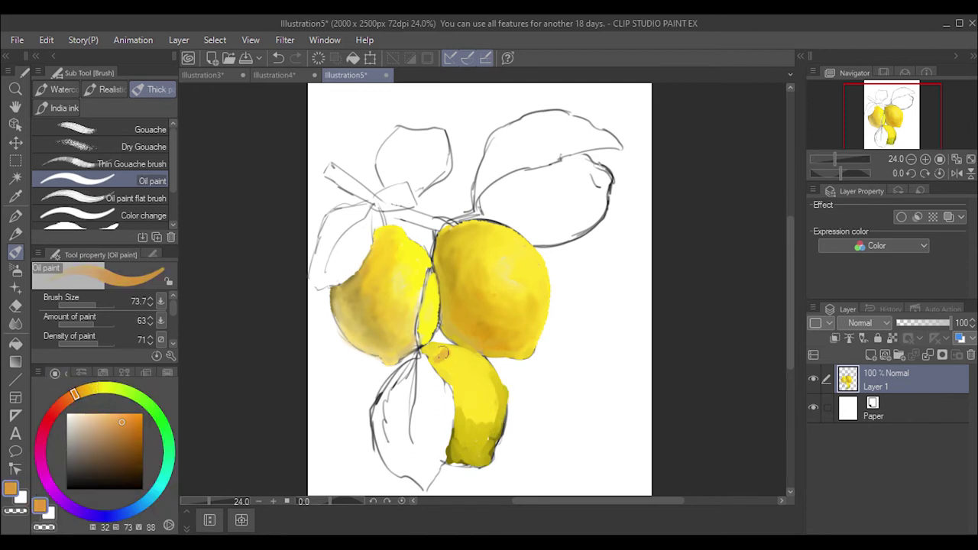
{"action": "mouse_move", "coordinate": [442, 354]}
{"action": "left_mouse_down"}
{"action": "mouse_move", "coordinate": [466, 352]}
{"action": "mouse_move", "coordinate": [447, 372]}
{"action": "mouse_move", "coordinate": [477, 355]}
{"action": "mouse_move", "coordinate": [478, 374]}
{"action": "left_mouse_up"}
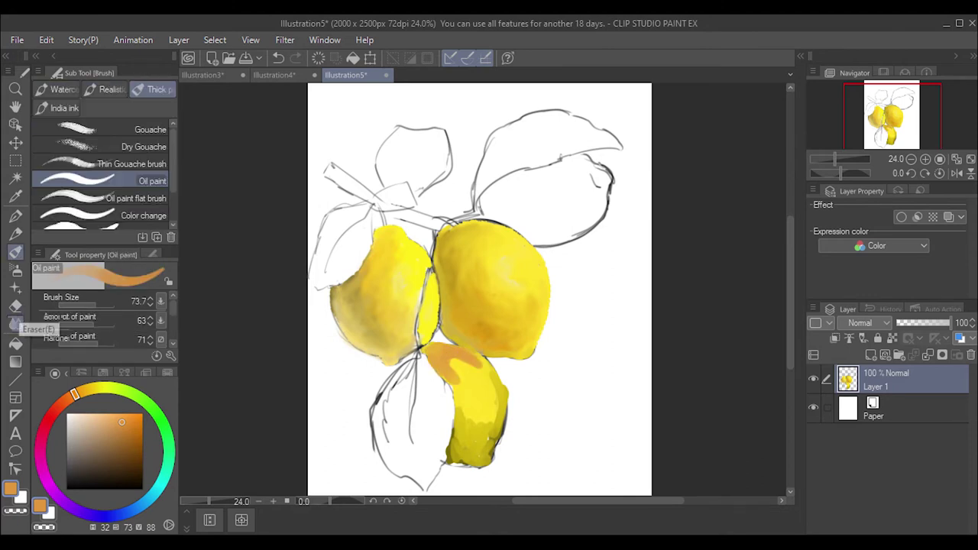
Blend the lower lemon's paint, softening its right edge and bottom tip.
{"action": "left_click", "coordinate": [15, 323]}
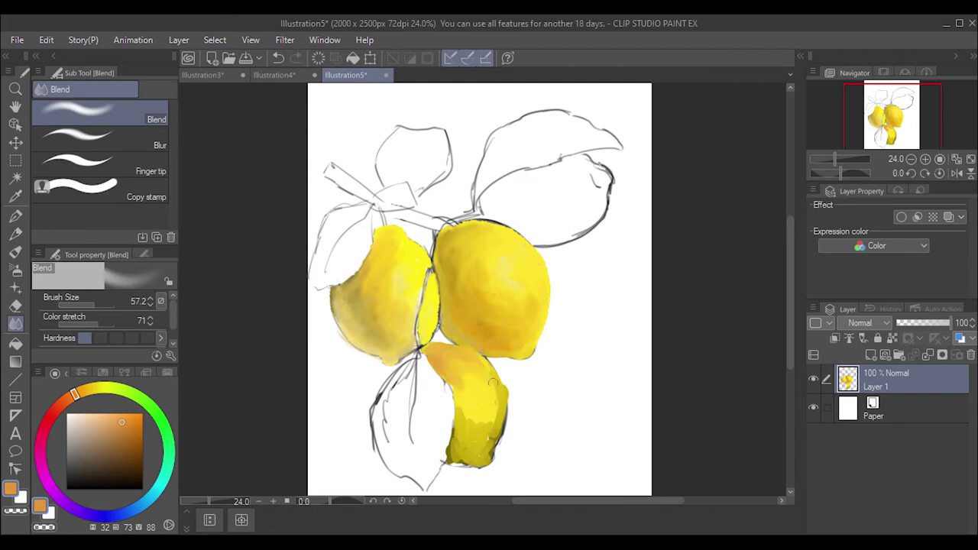
{"action": "mouse_move", "coordinate": [480, 395]}
{"action": "left_mouse_down"}
{"action": "mouse_move", "coordinate": [493, 432]}
{"action": "mouse_move", "coordinate": [478, 396]}
{"action": "left_mouse_up"}
{"action": "left_click_drag", "start_coordinate": [461, 454], "coordinate": [463, 458]}
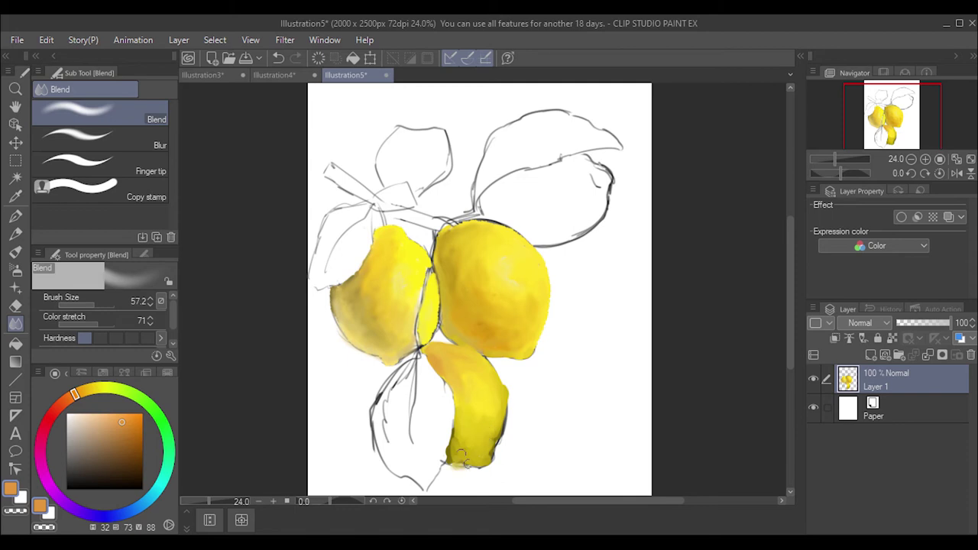
{"action": "mouse_move", "coordinate": [497, 405]}
{"action": "left_mouse_down"}
{"action": "mouse_move", "coordinate": [497, 439]}
{"action": "mouse_move", "coordinate": [497, 417]}
{"action": "left_mouse_up"}
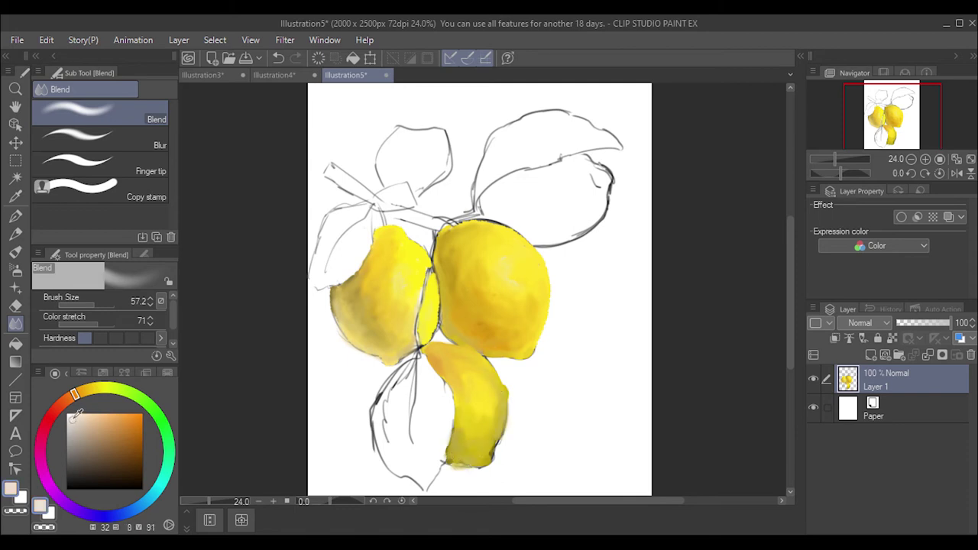
{"action": "left_click", "coordinate": [141, 373]}
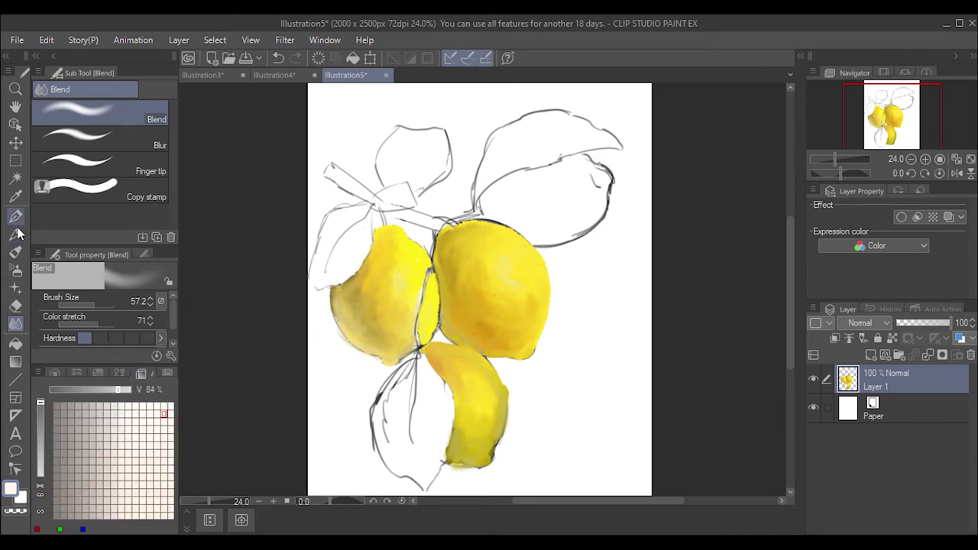
{"action": "key", "text": "b"}
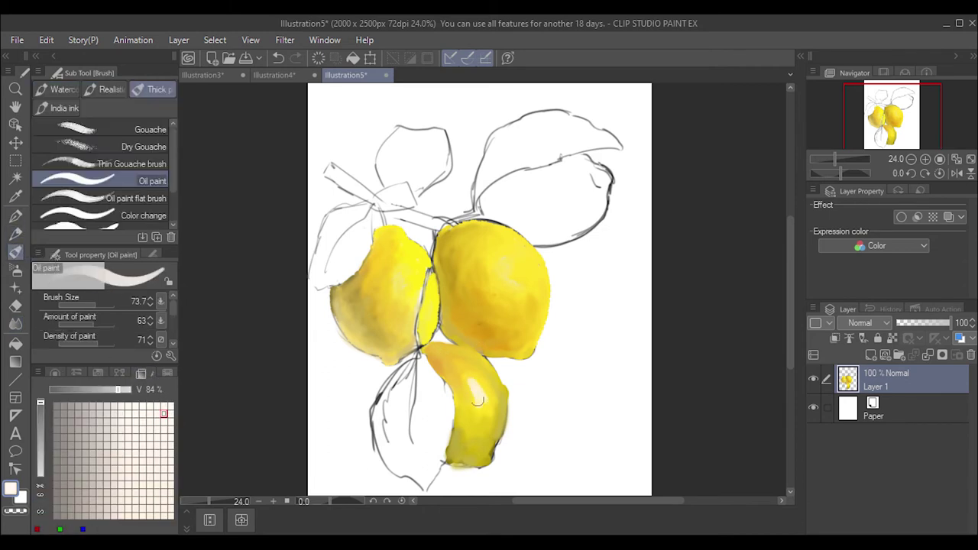
{"action": "key", "text": "j"}
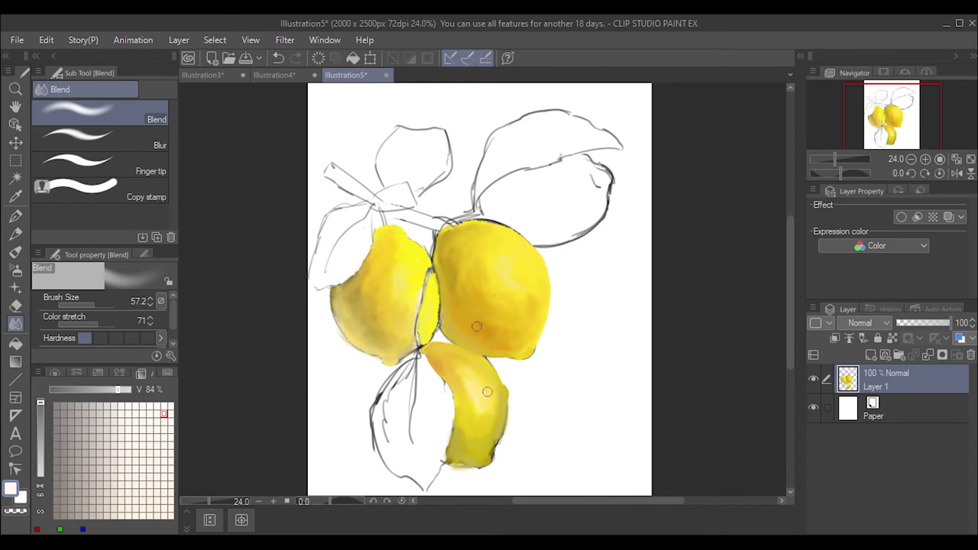
Select a darker olive-yellow through the colour wheel and Color Set grid.
{"action": "left_click", "coordinate": [55, 373]}
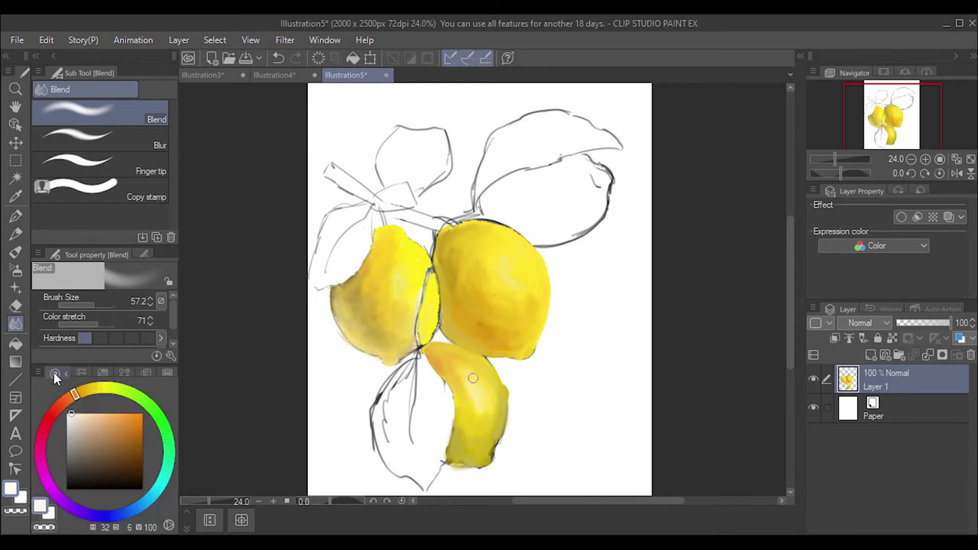
{"action": "left_click", "coordinate": [108, 392]}
{"action": "left_click", "coordinate": [137, 434]}
{"action": "left_click", "coordinate": [140, 372]}
{"action": "left_click", "coordinate": [143, 426]}
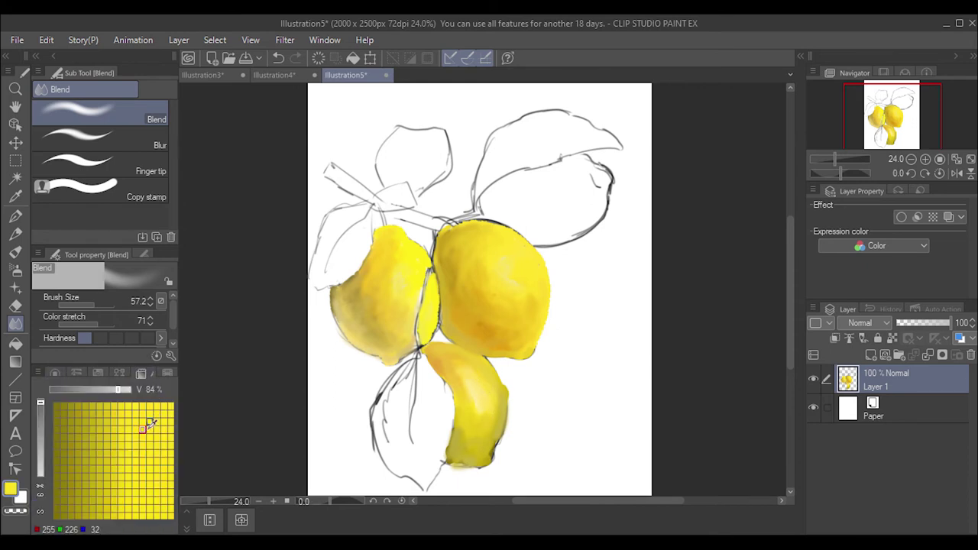
{"action": "left_click", "coordinate": [64, 469]}
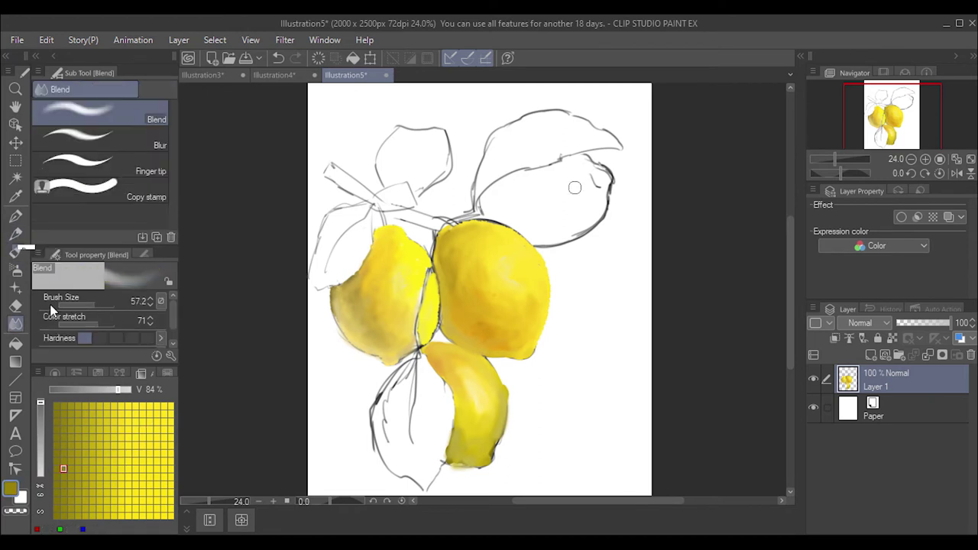
Lay an olive base on the upper-right lemon with Oil paint, undoing the last olive strokes.
{"action": "key", "text": "b"}
{"action": "mouse_move", "coordinate": [532, 210]}
{"action": "left_mouse_down"}
{"action": "mouse_move", "coordinate": [504, 197]}
{"action": "mouse_move", "coordinate": [485, 206]}
{"action": "mouse_move", "coordinate": [539, 188]}
{"action": "mouse_move", "coordinate": [528, 170]}
{"action": "left_mouse_up"}
{"action": "left_click", "coordinate": [77, 437]}
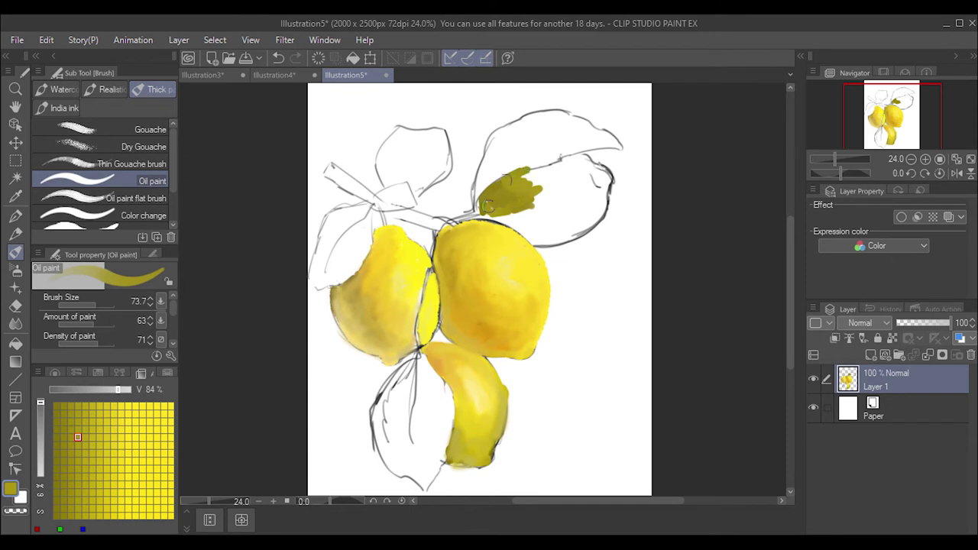
{"action": "mouse_move", "coordinate": [488, 205]}
{"action": "left_mouse_down"}
{"action": "mouse_move", "coordinate": [535, 183]}
{"action": "mouse_move", "coordinate": [550, 224]}
{"action": "mouse_move", "coordinate": [547, 208]}
{"action": "mouse_move", "coordinate": [508, 217]}
{"action": "mouse_move", "coordinate": [480, 205]}
{"action": "mouse_move", "coordinate": [585, 215]}
{"action": "mouse_move", "coordinate": [556, 227]}
{"action": "left_mouse_up"}
{"action": "key", "text": "ctrl+z"}
Cover the upper-right lemon in bright yellow and blend the olive shadow into it.
{"action": "mouse_move", "coordinate": [562, 194]}
{"action": "left_mouse_down"}
{"action": "mouse_move", "coordinate": [584, 200]}
{"action": "mouse_move", "coordinate": [588, 183]}
{"action": "mouse_move", "coordinate": [526, 173]}
{"action": "mouse_move", "coordinate": [584, 161]}
{"action": "mouse_move", "coordinate": [604, 172]}
{"action": "mouse_move", "coordinate": [585, 223]}
{"action": "mouse_move", "coordinate": [589, 208]}
{"action": "mouse_move", "coordinate": [550, 240]}
{"action": "mouse_move", "coordinate": [595, 211]}
{"action": "mouse_move", "coordinate": [528, 197]}
{"action": "mouse_move", "coordinate": [570, 230]}
{"action": "mouse_move", "coordinate": [591, 206]}
{"action": "left_mouse_up"}
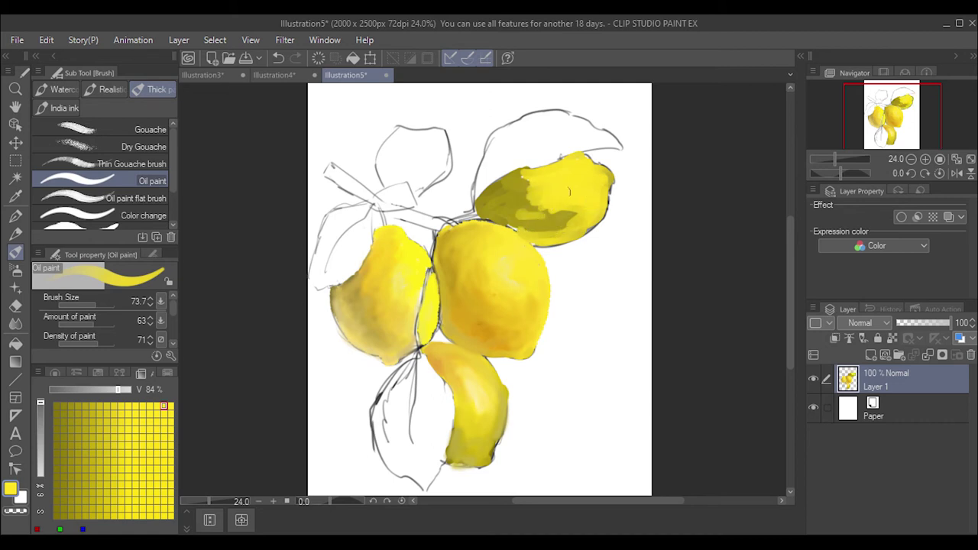
{"action": "left_click_drag", "start_coordinate": [539, 183], "coordinate": [506, 174]}
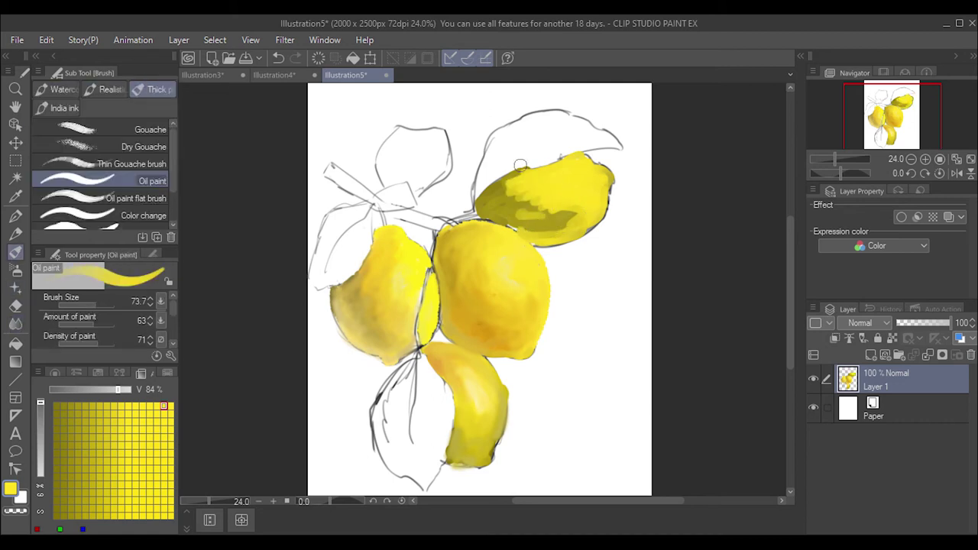
{"action": "key", "text": "j"}
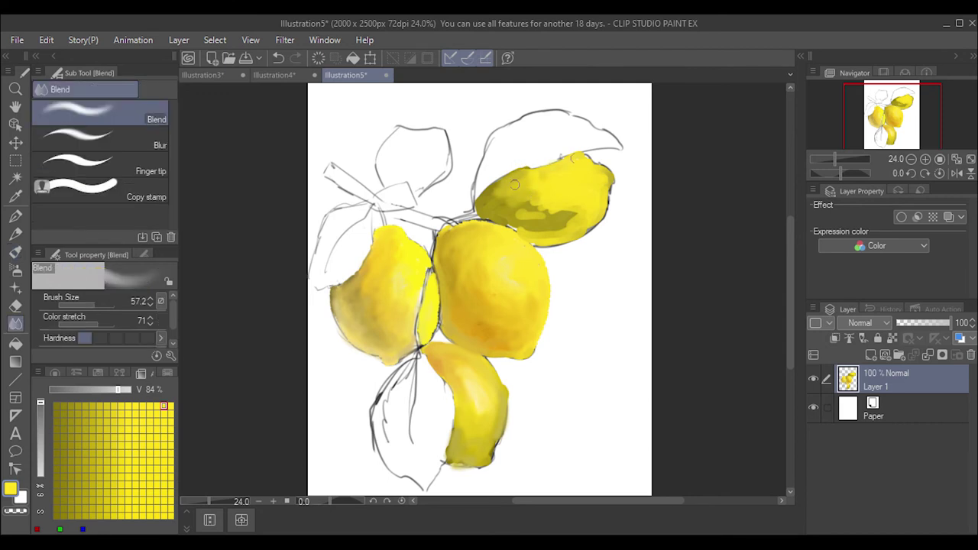
{"action": "mouse_move", "coordinate": [514, 184]}
{"action": "left_mouse_down"}
{"action": "mouse_move", "coordinate": [573, 218]}
{"action": "mouse_move", "coordinate": [608, 184]}
{"action": "left_mouse_up"}
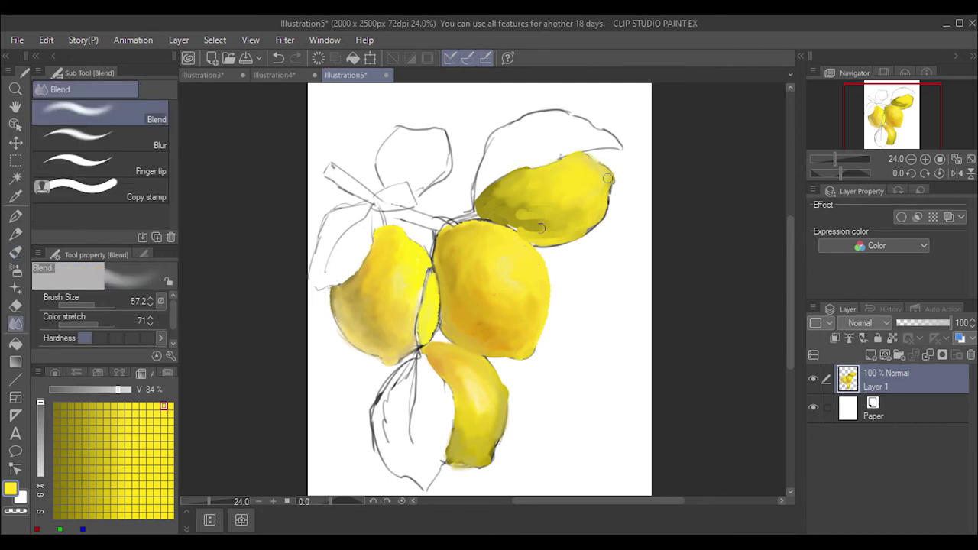
{"action": "left_click_drag", "start_coordinate": [528, 210], "coordinate": [499, 207]}
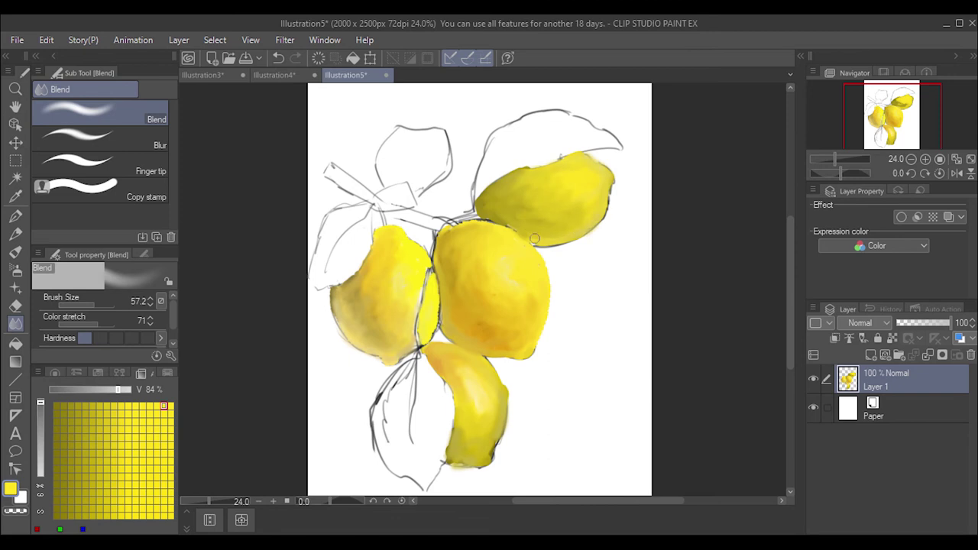
Pick white for the lemon's highlight and switch to the Blend tool.
{"action": "left_click", "coordinate": [55, 373]}
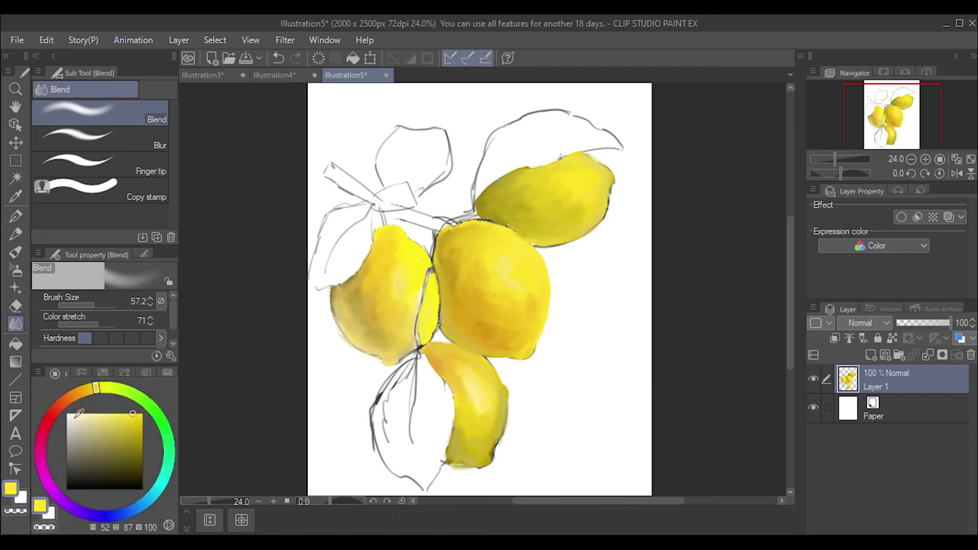
{"action": "left_click", "coordinate": [15, 252]}
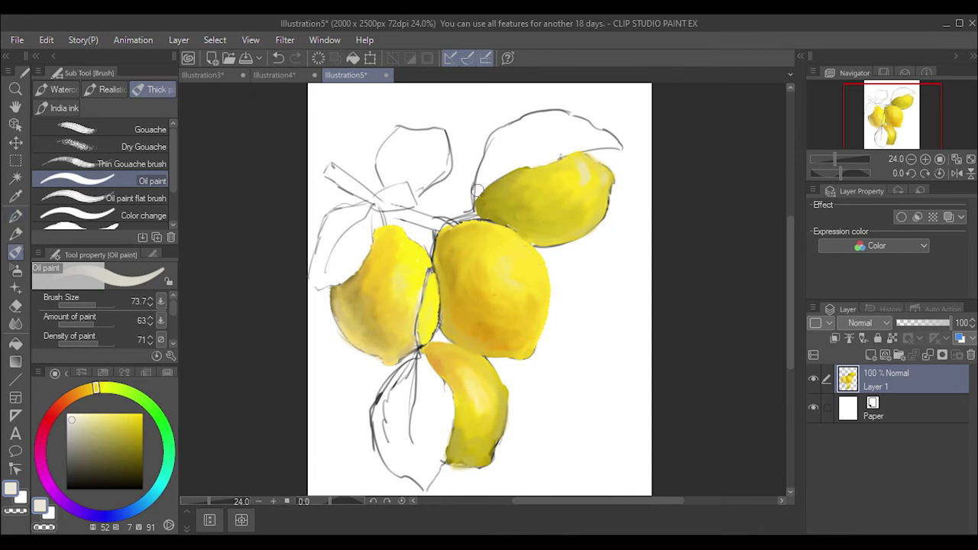
{"action": "left_click", "coordinate": [70, 415]}
{"action": "left_click", "coordinate": [143, 373]}
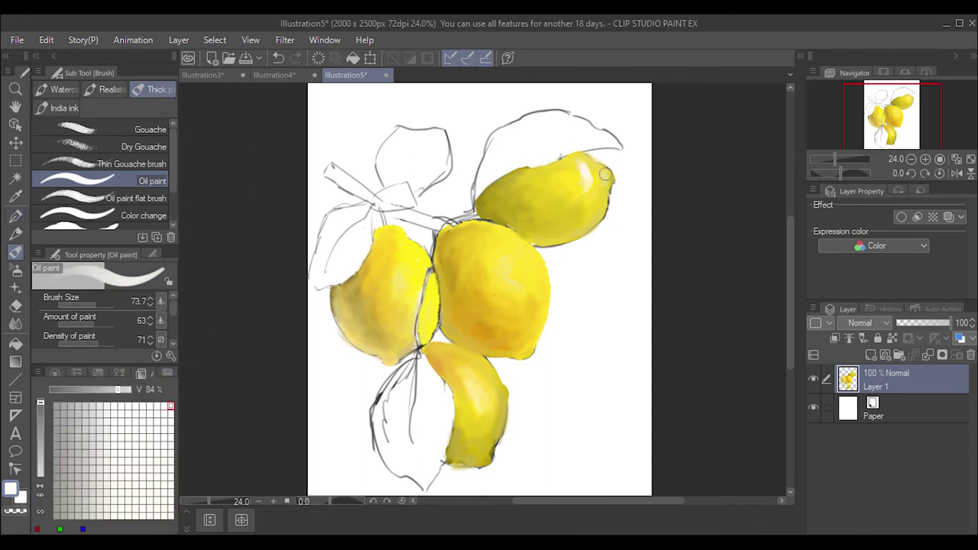
{"action": "key", "text": "j"}
{"action": "key", "text": "b"}
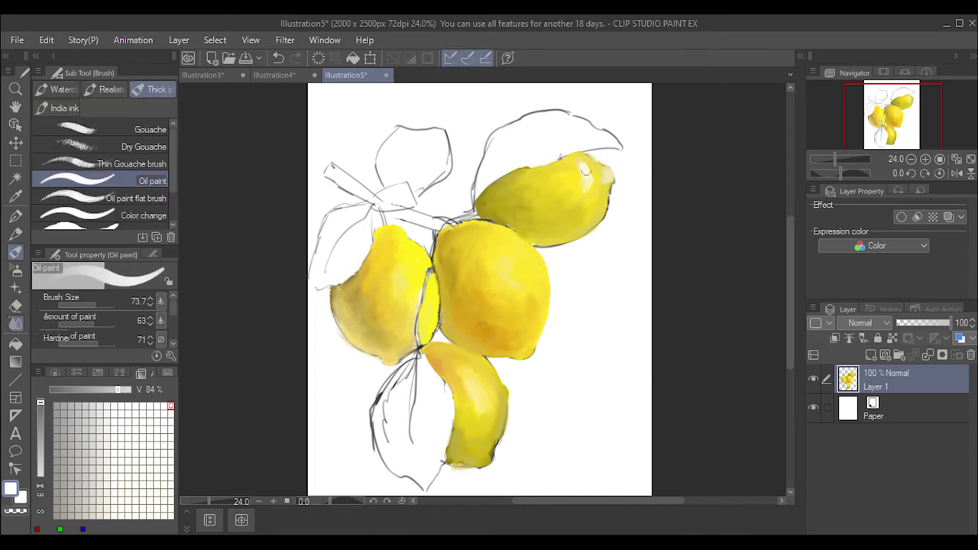
{"action": "key", "text": "j"}
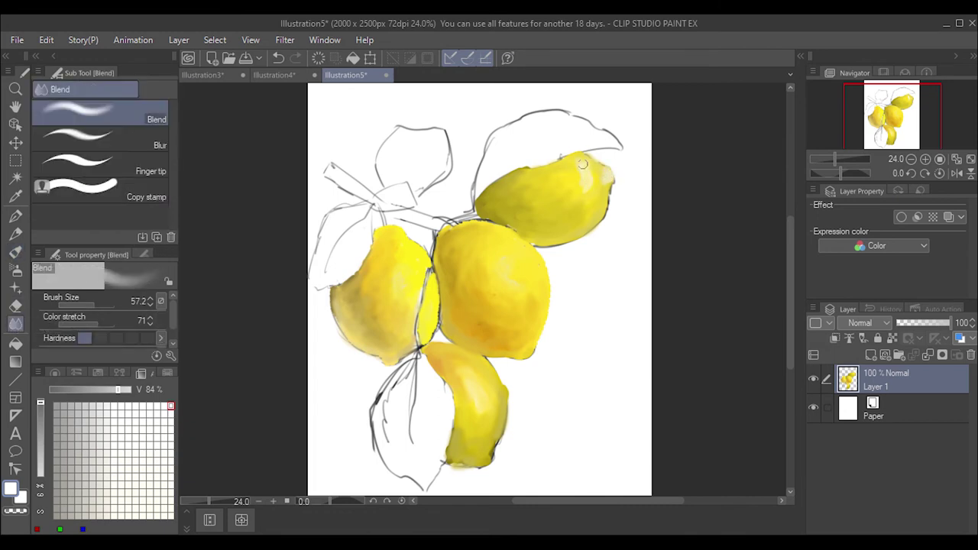
{"action": "left_click", "coordinate": [55, 372]}
Paint long dark green strokes across the leaf above the upper-right lemon.
{"action": "left_click", "coordinate": [160, 420]}
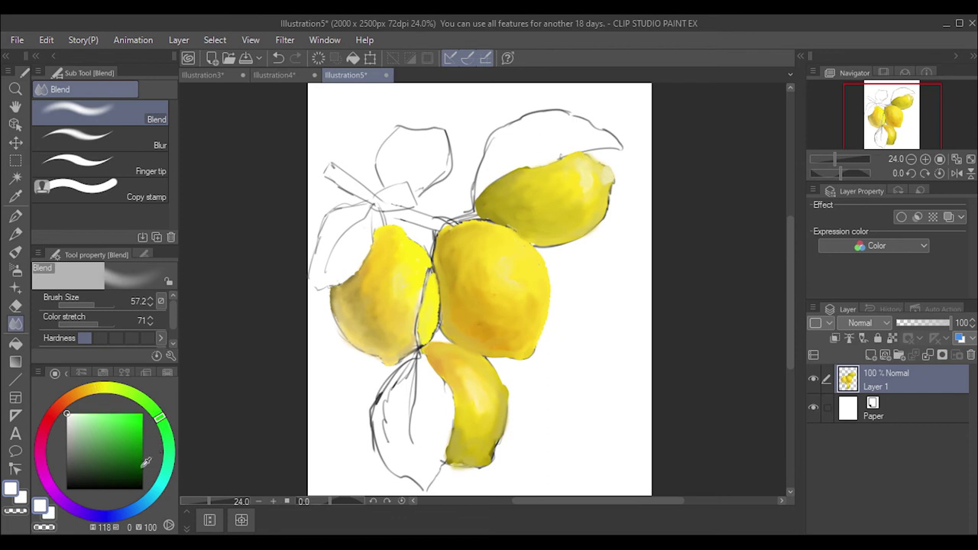
{"action": "left_click", "coordinate": [130, 467]}
{"action": "left_click", "coordinate": [145, 373]}
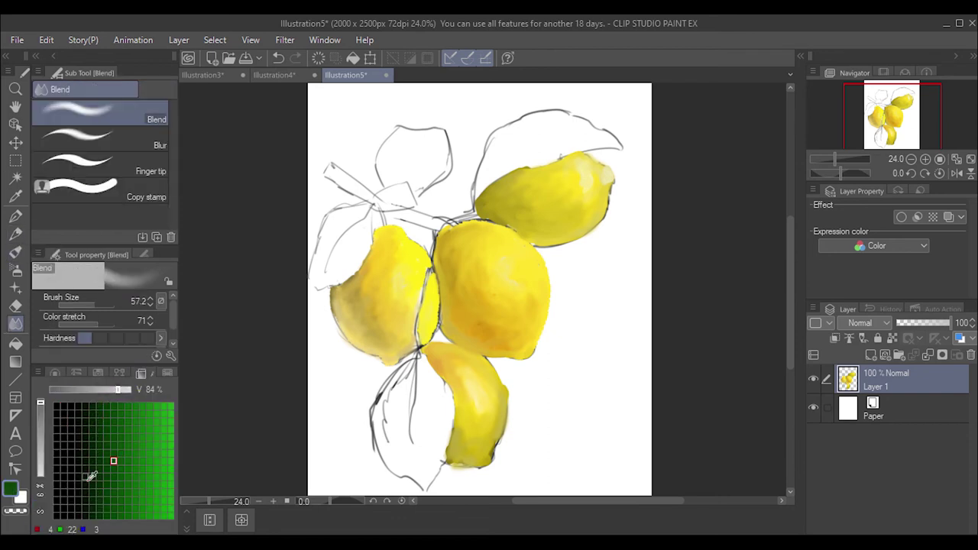
{"action": "key", "text": "b"}
{"action": "mouse_move", "coordinate": [517, 122]}
{"action": "left_mouse_down"}
{"action": "mouse_move", "coordinate": [542, 115]}
{"action": "mouse_move", "coordinate": [491, 154]}
{"action": "mouse_move", "coordinate": [474, 185]}
{"action": "left_mouse_up"}
{"action": "key", "text": "ctrl+z"}
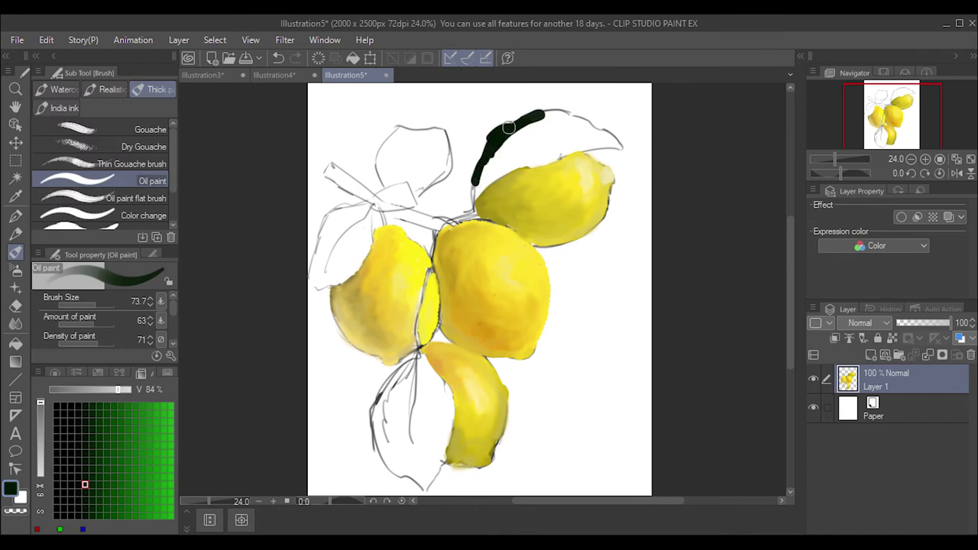
{"action": "key", "text": "ctrl+z"}
{"action": "left_click_drag", "start_coordinate": [566, 114], "coordinate": [473, 184]}
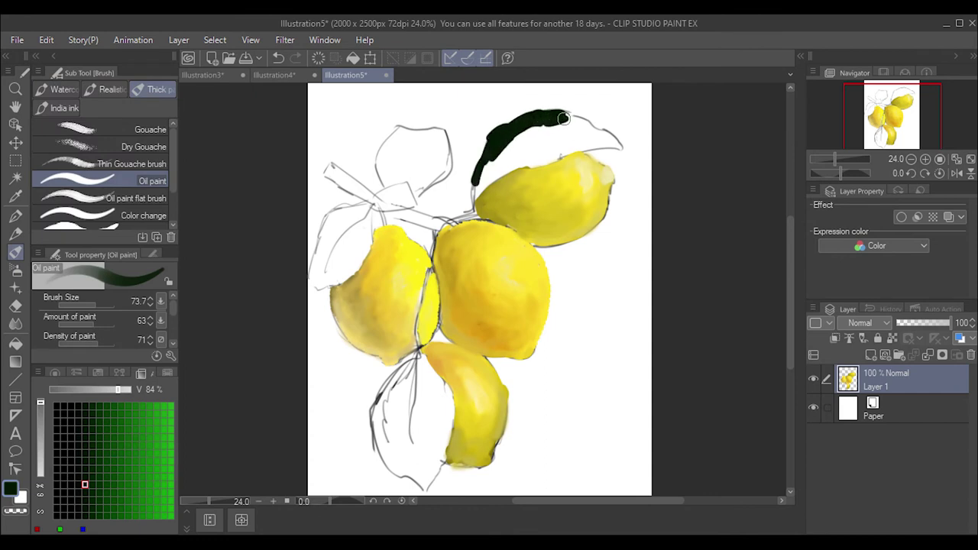
{"action": "mouse_move", "coordinate": [547, 120]}
{"action": "left_mouse_down"}
{"action": "mouse_move", "coordinate": [578, 114]}
{"action": "mouse_move", "coordinate": [610, 134]}
{"action": "mouse_move", "coordinate": [604, 141]}
{"action": "mouse_move", "coordinate": [557, 123]}
{"action": "mouse_move", "coordinate": [501, 148]}
{"action": "left_mouse_up"}
Add a light green band along the leaf's lower edge.
{"action": "left_click", "coordinate": [135, 452]}
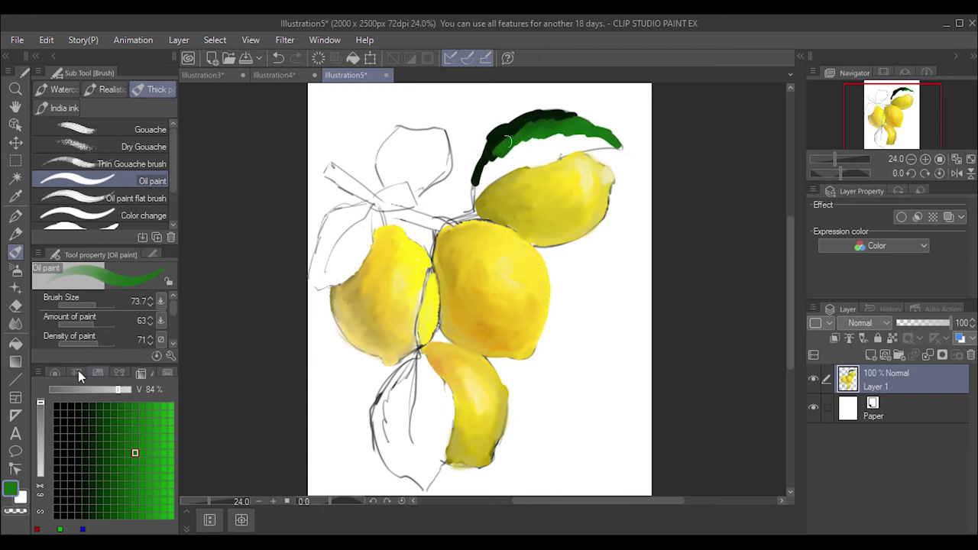
{"action": "left_click", "coordinate": [55, 373]}
{"action": "left_click", "coordinate": [140, 373]}
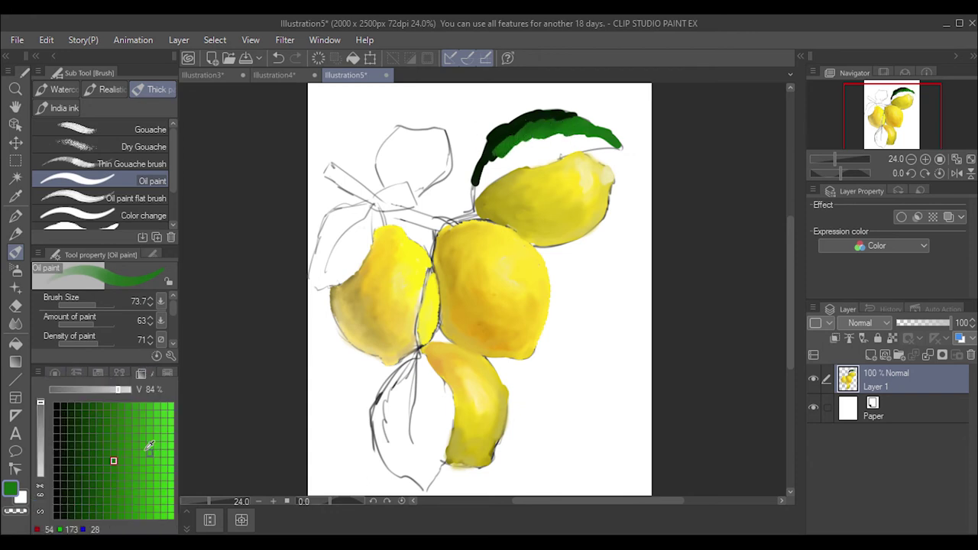
{"action": "left_click", "coordinate": [55, 373]}
{"action": "left_click", "coordinate": [116, 413]}
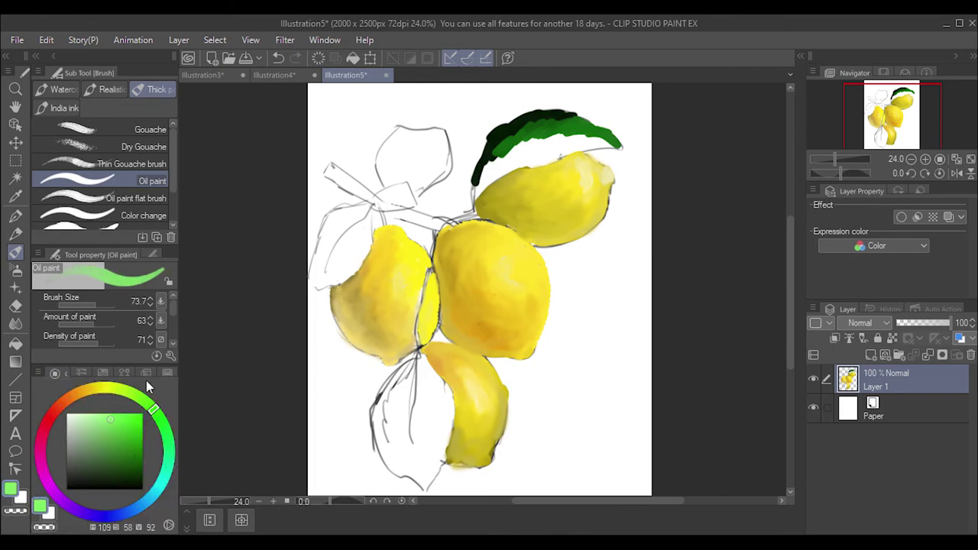
{"action": "left_click", "coordinate": [141, 373]}
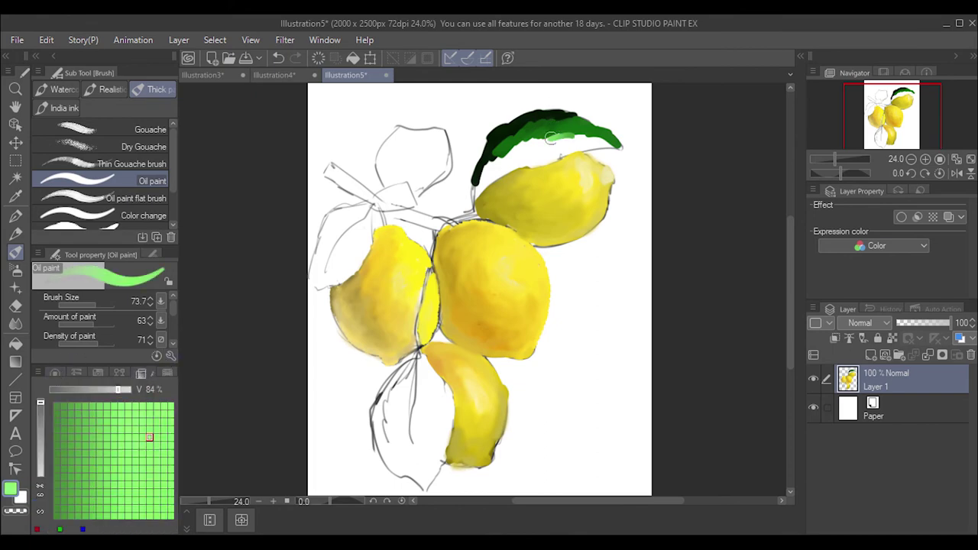
{"action": "mouse_move", "coordinate": [549, 138]}
{"action": "left_mouse_down"}
{"action": "mouse_move", "coordinate": [607, 142]}
{"action": "mouse_move", "coordinate": [531, 147]}
{"action": "left_mouse_up"}
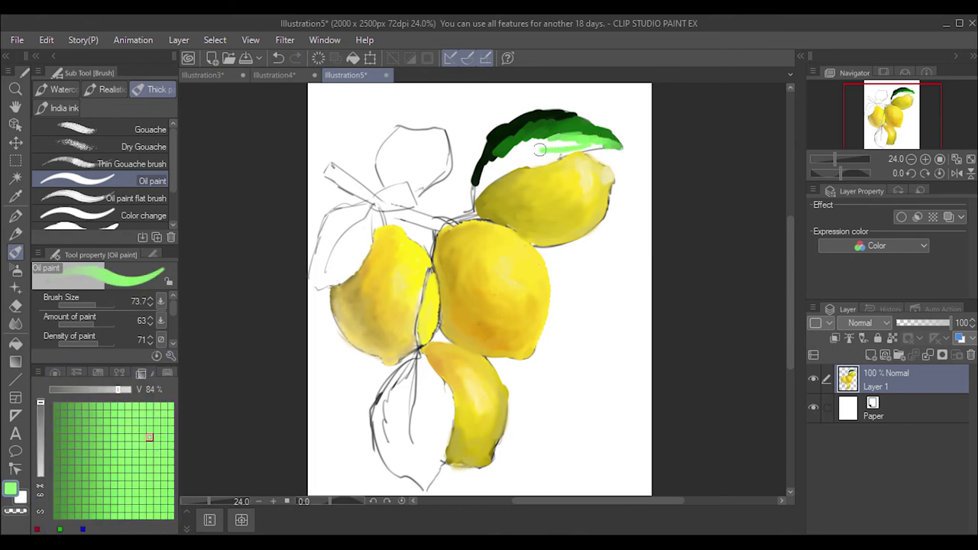
{"action": "mouse_move", "coordinate": [596, 133]}
{"action": "left_mouse_down"}
{"action": "mouse_move", "coordinate": [561, 118]}
{"action": "mouse_move", "coordinate": [478, 183]}
{"action": "left_mouse_up"}
Paint dark green along the leaf's lower band, then blend and soften the greens.
{"action": "left_click", "coordinate": [54, 373]}
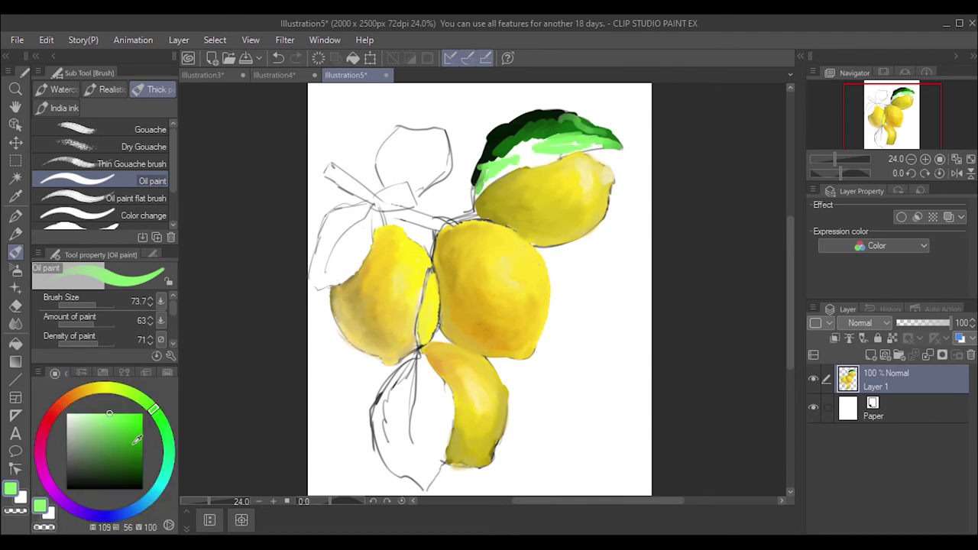
{"action": "left_click", "coordinate": [141, 373]}
{"action": "left_click", "coordinate": [86, 480]}
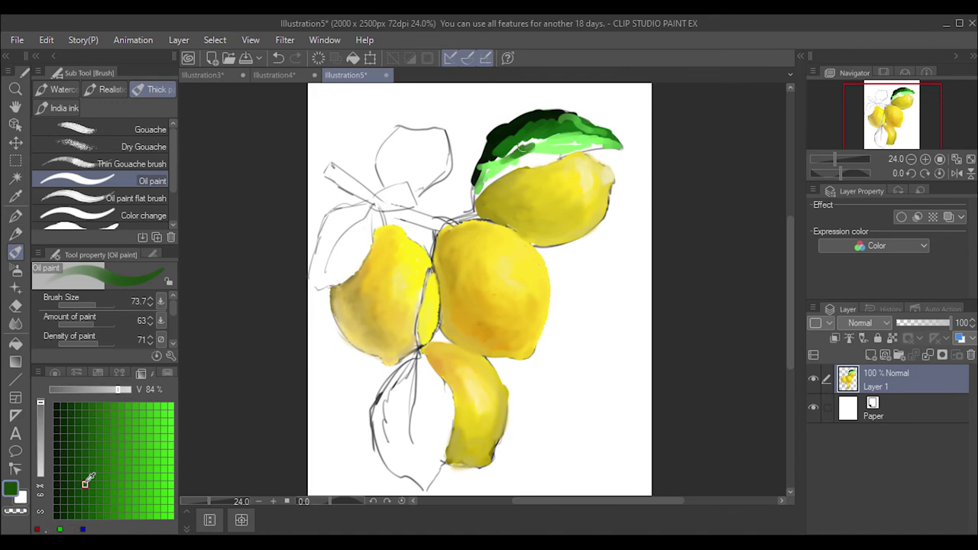
{"action": "mouse_move", "coordinate": [530, 145]}
{"action": "left_mouse_down"}
{"action": "mouse_move", "coordinate": [514, 159]}
{"action": "mouse_move", "coordinate": [558, 162]}
{"action": "mouse_move", "coordinate": [596, 148]}
{"action": "mouse_move", "coordinate": [493, 181]}
{"action": "mouse_move", "coordinate": [512, 162]}
{"action": "left_mouse_up"}
{"action": "key", "text": "j"}
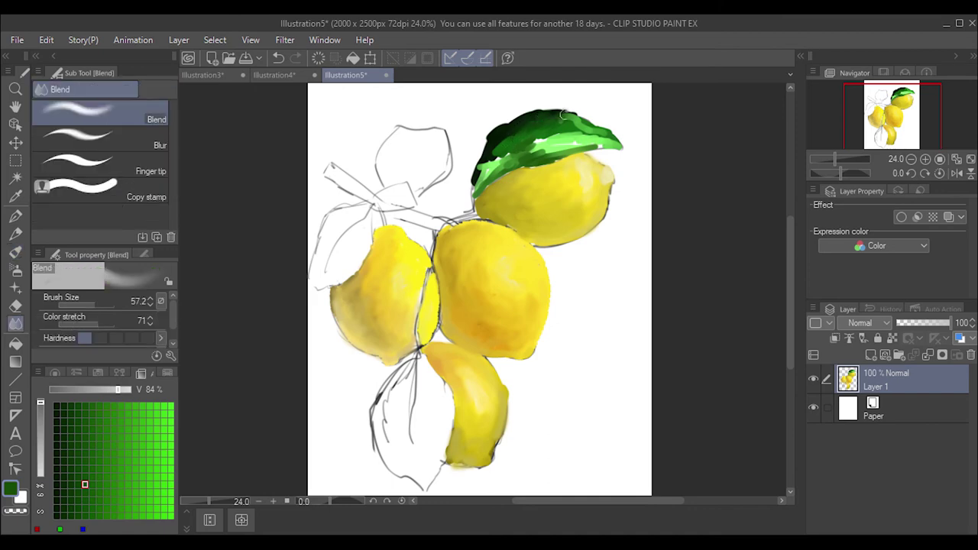
{"action": "left_click_drag", "start_coordinate": [540, 113], "coordinate": [581, 123]}
{"action": "left_click_drag", "start_coordinate": [489, 161], "coordinate": [594, 124]}
{"action": "mouse_move", "coordinate": [529, 156]}
{"action": "left_mouse_down"}
{"action": "mouse_move", "coordinate": [575, 120]}
{"action": "mouse_move", "coordinate": [568, 127]}
{"action": "mouse_move", "coordinate": [615, 142]}
{"action": "mouse_move", "coordinate": [505, 156]}
{"action": "mouse_move", "coordinate": [475, 186]}
{"action": "mouse_move", "coordinate": [589, 136]}
{"action": "left_mouse_up"}
{"action": "left_click_drag", "start_coordinate": [482, 172], "coordinate": [472, 195]}
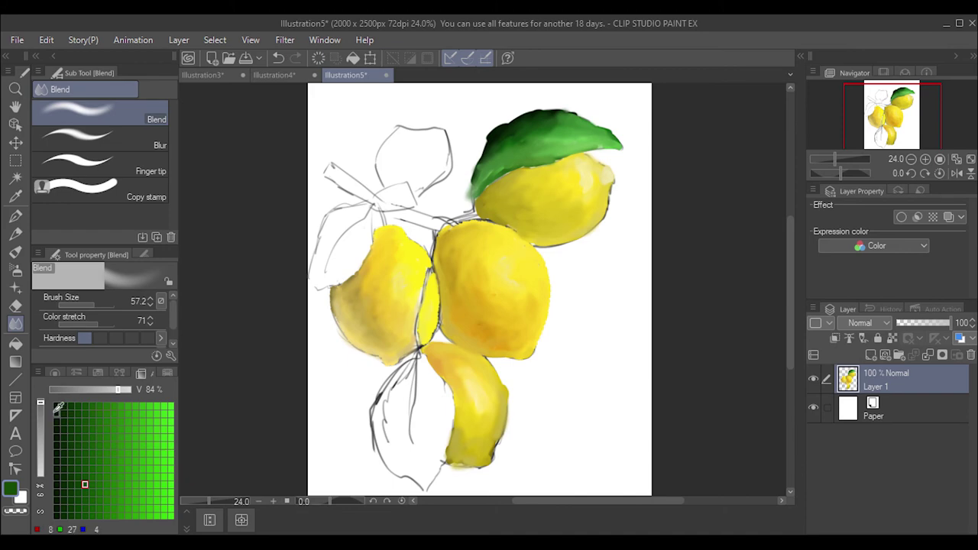
Darken the upper leaf's lower edge with a Lighter pencil line.
{"action": "left_click", "coordinate": [15, 215]}
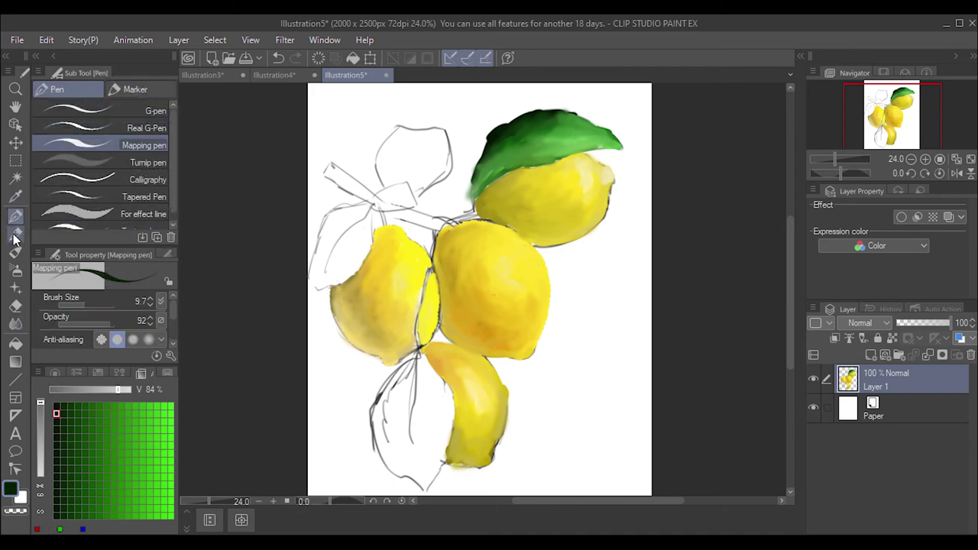
{"action": "left_click", "coordinate": [15, 234]}
{"action": "left_click", "coordinate": [15, 216]}
{"action": "key", "text": "p"}
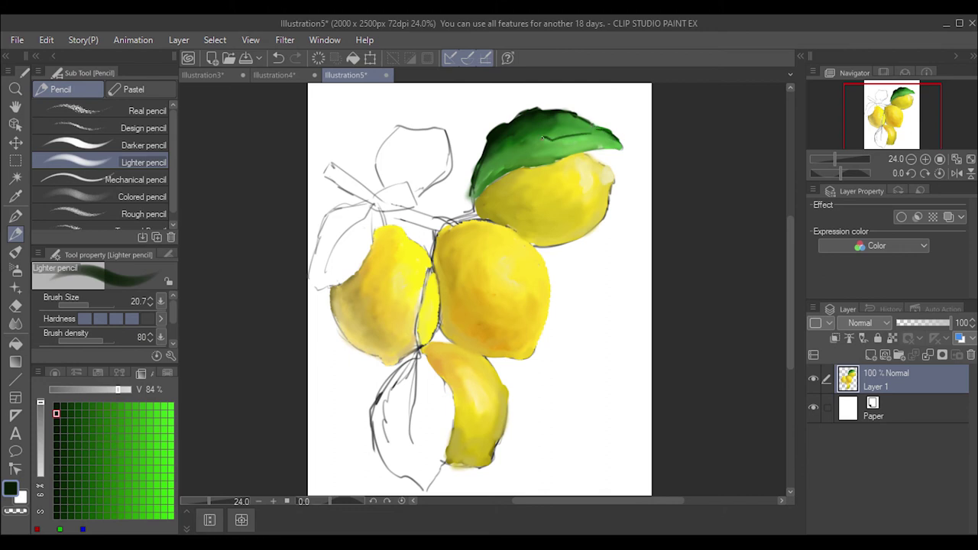
{"action": "mouse_move", "coordinate": [482, 165]}
{"action": "left_mouse_down"}
{"action": "mouse_move", "coordinate": [517, 174]}
{"action": "mouse_move", "coordinate": [554, 161]}
{"action": "left_mouse_up"}
{"action": "left_click_drag", "start_coordinate": [485, 190], "coordinate": [608, 148]}
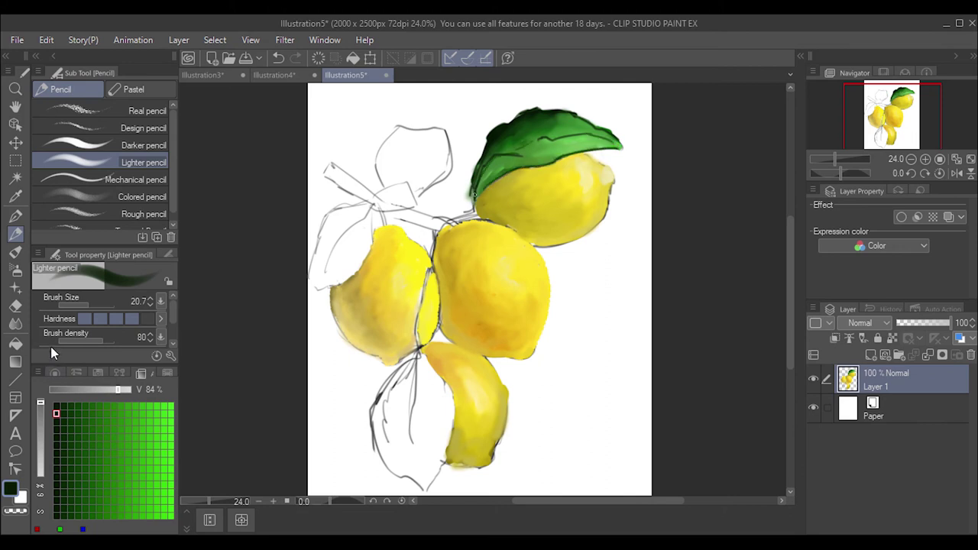
{"action": "left_click", "coordinate": [55, 373]}
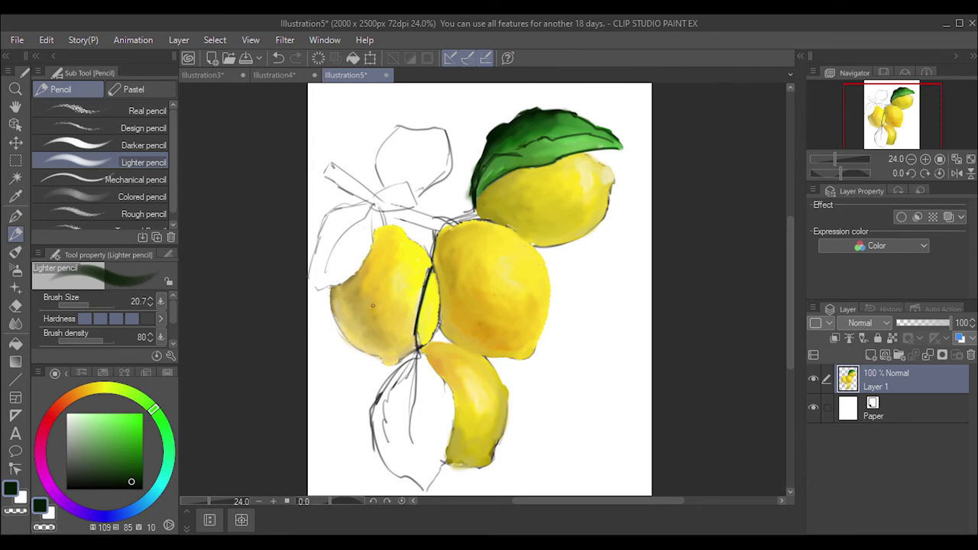
{"action": "key", "text": "ctrl+z"}
{"action": "key", "text": "ctrl+y"}
Draw a green stem down between the lemons with the pen at size 26.7.
{"action": "left_click_drag", "start_coordinate": [88, 304], "coordinate": [95, 300]}
{"action": "left_click", "coordinate": [129, 461]}
{"action": "left_click_drag", "start_coordinate": [422, 263], "coordinate": [417, 325]}
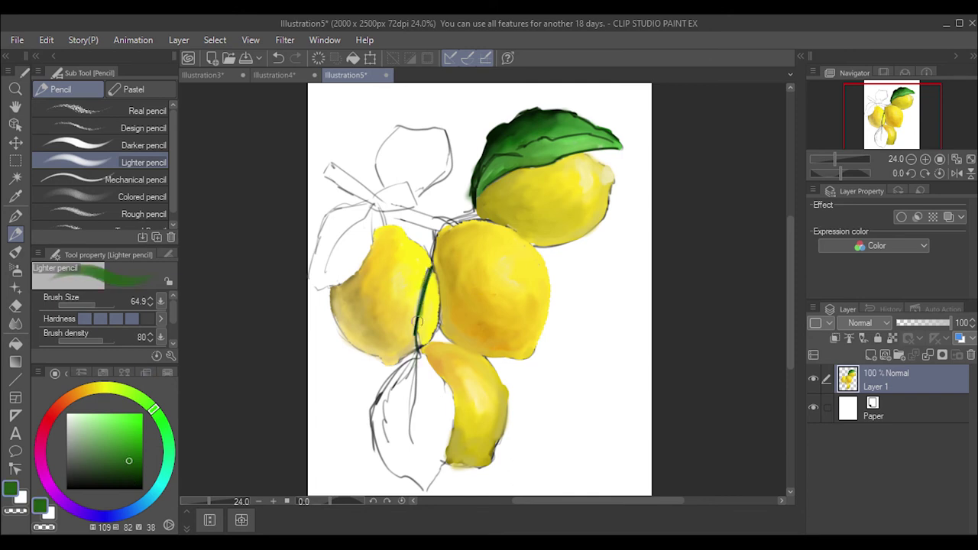
{"action": "key", "text": "p"}
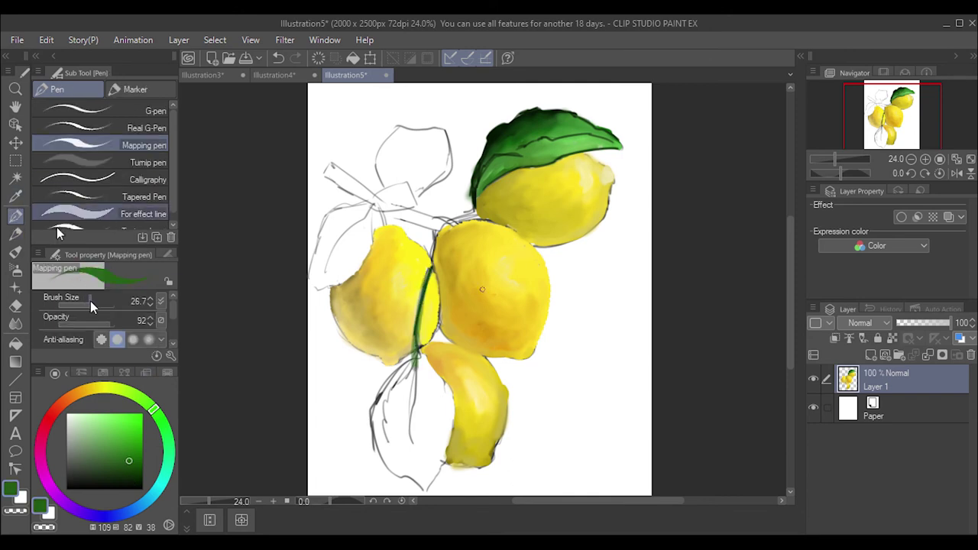
{"action": "key", "text": "bracketright"}
{"action": "left_click_drag", "start_coordinate": [419, 336], "coordinate": [416, 364]}
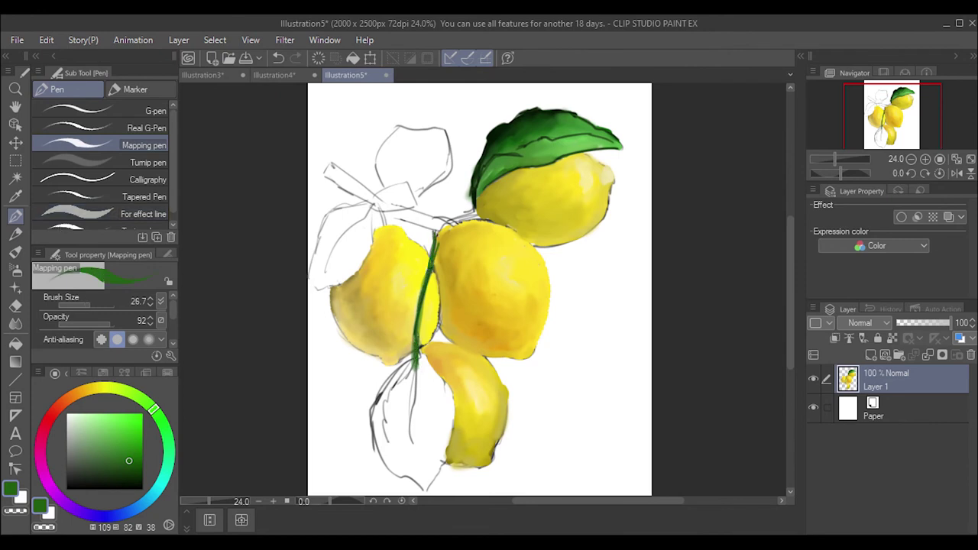
Pick lighter and dark greens and return to the Oil paint brush.
{"action": "left_click", "coordinate": [100, 430]}
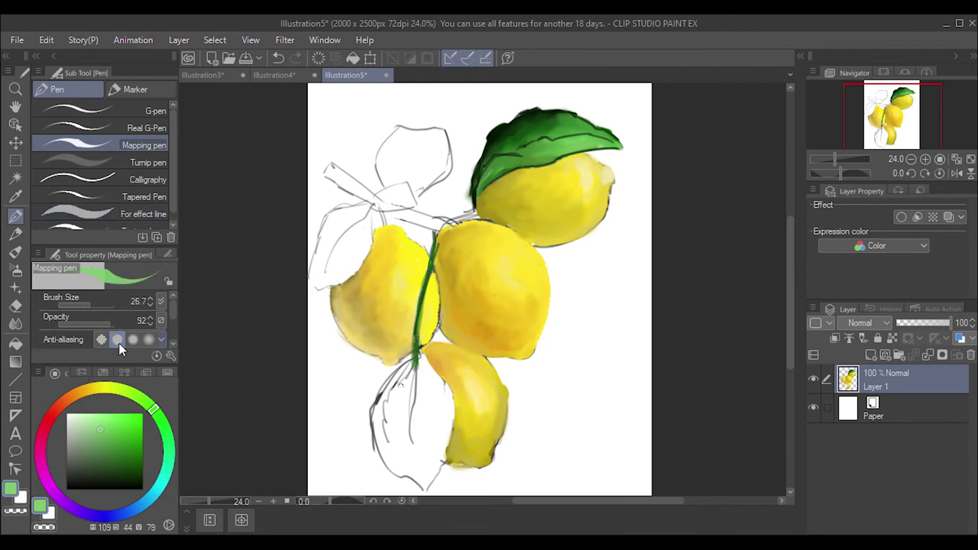
{"action": "key", "text": "b"}
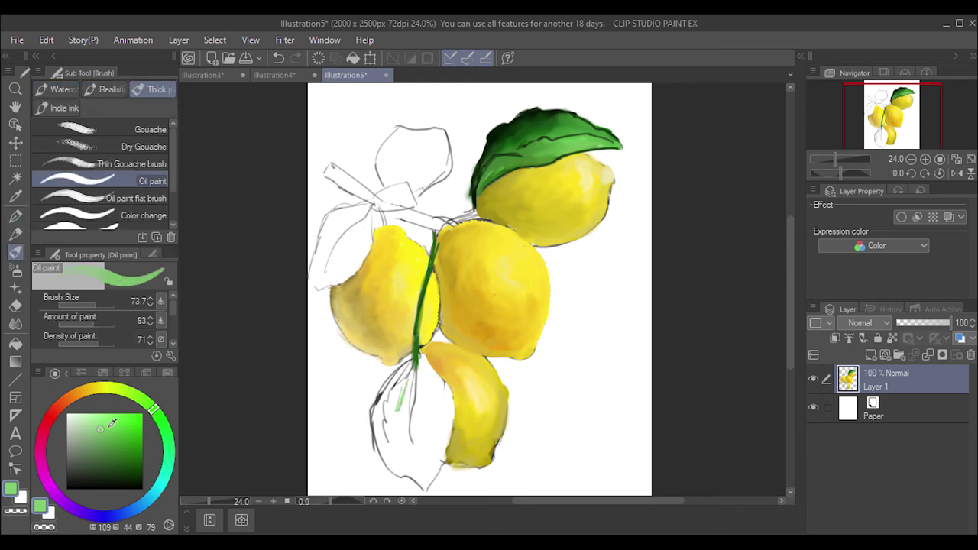
{"action": "left_click", "coordinate": [122, 468]}
{"action": "left_click", "coordinate": [81, 373]}
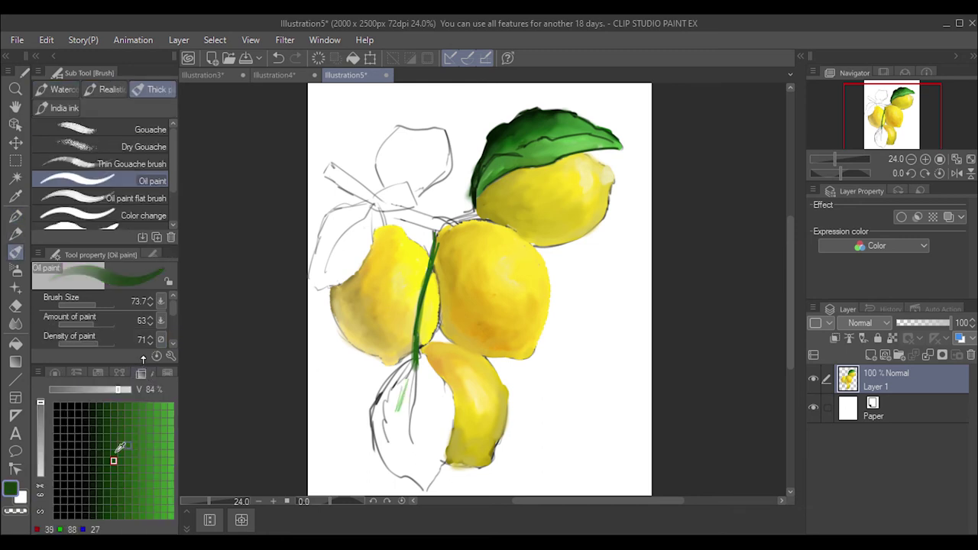
Block in black below the stem over the lower lemon.
{"action": "left_click", "coordinate": [142, 373]}
{"action": "left_click", "coordinate": [77, 477]}
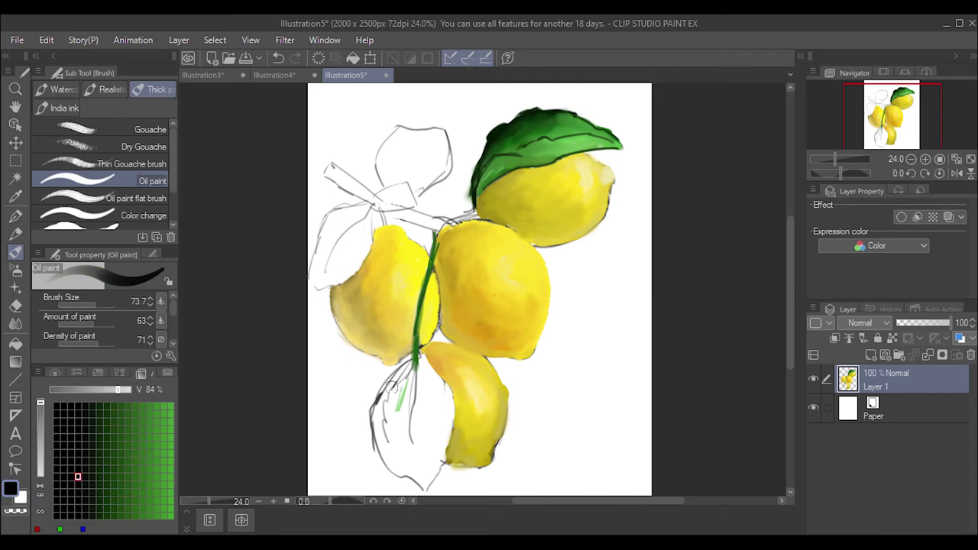
{"action": "mouse_move", "coordinate": [387, 394]}
{"action": "left_mouse_down"}
{"action": "mouse_move", "coordinate": [406, 370]}
{"action": "mouse_move", "coordinate": [403, 380]}
{"action": "mouse_move", "coordinate": [450, 398]}
{"action": "left_mouse_up"}
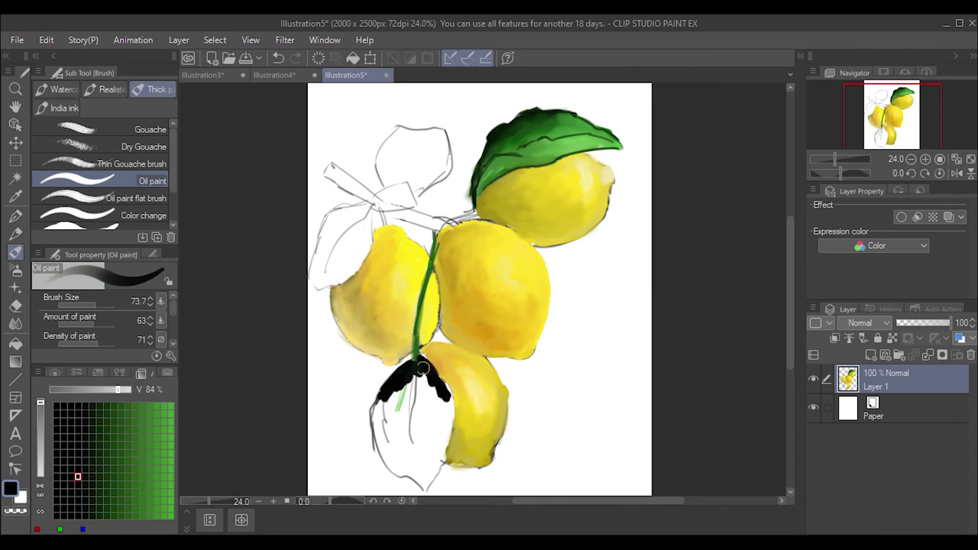
{"action": "mouse_move", "coordinate": [421, 366]}
{"action": "left_mouse_down"}
{"action": "mouse_move", "coordinate": [374, 417]}
{"action": "mouse_move", "coordinate": [393, 396]}
{"action": "mouse_move", "coordinate": [411, 404]}
{"action": "mouse_move", "coordinate": [391, 417]}
{"action": "mouse_move", "coordinate": [388, 436]}
{"action": "mouse_move", "coordinate": [395, 413]}
{"action": "mouse_move", "coordinate": [376, 431]}
{"action": "mouse_move", "coordinate": [416, 394]}
{"action": "mouse_move", "coordinate": [445, 392]}
{"action": "mouse_move", "coordinate": [422, 432]}
{"action": "mouse_move", "coordinate": [411, 408]}
{"action": "mouse_move", "coordinate": [444, 430]}
{"action": "left_mouse_up"}
Paint dark, lighter and bright greens over the lower leaf.
{"action": "left_click", "coordinate": [113, 461]}
{"action": "left_click", "coordinate": [142, 468]}
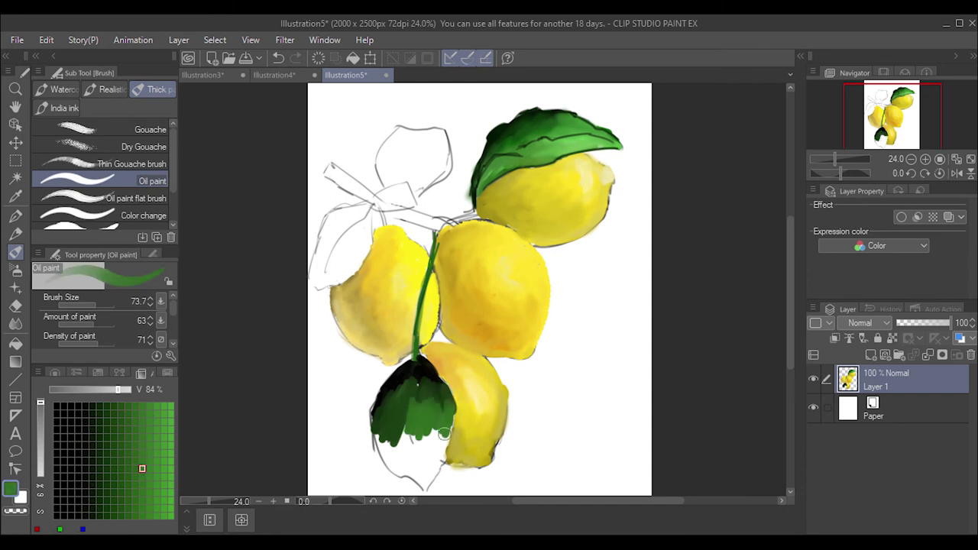
{"action": "left_click_drag", "start_coordinate": [119, 389], "coordinate": [127, 389]}
{"action": "left_click", "coordinate": [165, 430]}
{"action": "mouse_move", "coordinate": [428, 432]}
{"action": "left_mouse_down"}
{"action": "mouse_move", "coordinate": [420, 462]}
{"action": "mouse_move", "coordinate": [409, 436]}
{"action": "mouse_move", "coordinate": [394, 458]}
{"action": "mouse_move", "coordinate": [374, 436]}
{"action": "mouse_move", "coordinate": [432, 459]}
{"action": "left_mouse_up"}
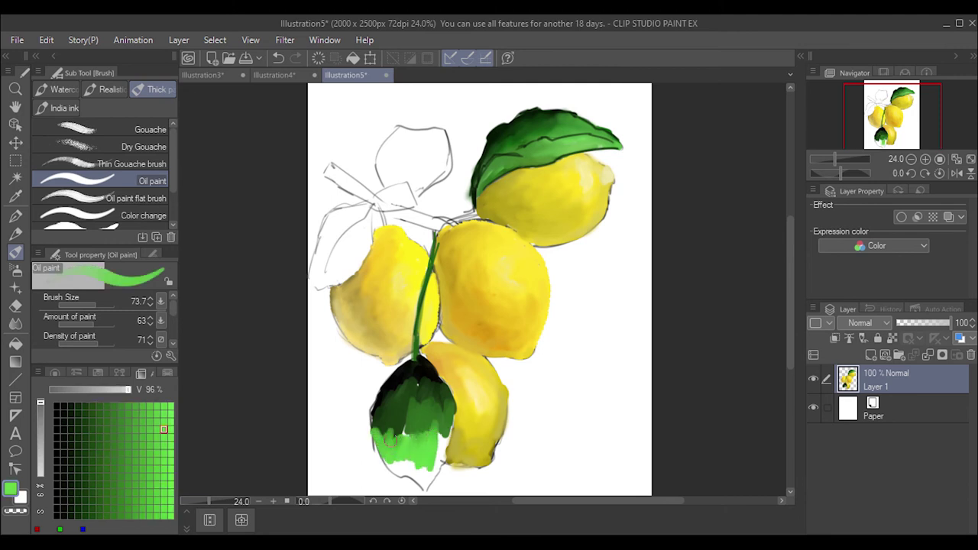
{"action": "mouse_move", "coordinate": [381, 425]}
{"action": "left_mouse_down"}
{"action": "mouse_move", "coordinate": [435, 455]}
{"action": "mouse_move", "coordinate": [439, 446]}
{"action": "mouse_move", "coordinate": [417, 477]}
{"action": "mouse_move", "coordinate": [436, 483]}
{"action": "mouse_move", "coordinate": [426, 483]}
{"action": "mouse_move", "coordinate": [444, 457]}
{"action": "mouse_move", "coordinate": [425, 473]}
{"action": "left_mouse_up"}
{"action": "left_click", "coordinate": [399, 471], "text": "alt"}
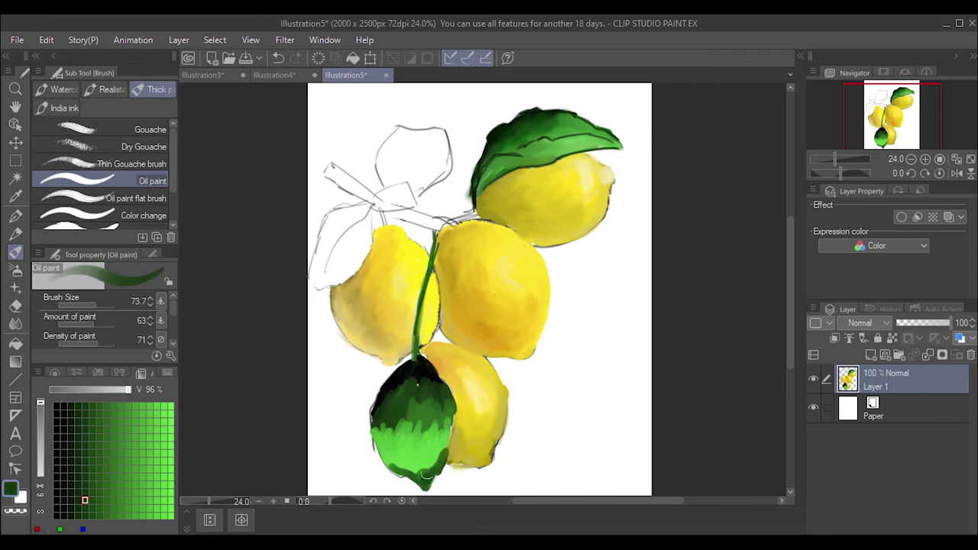
Blend the lower leaf's greens and draw a dark central vein with Lighter pencil.
{"action": "left_click", "coordinate": [16, 324]}
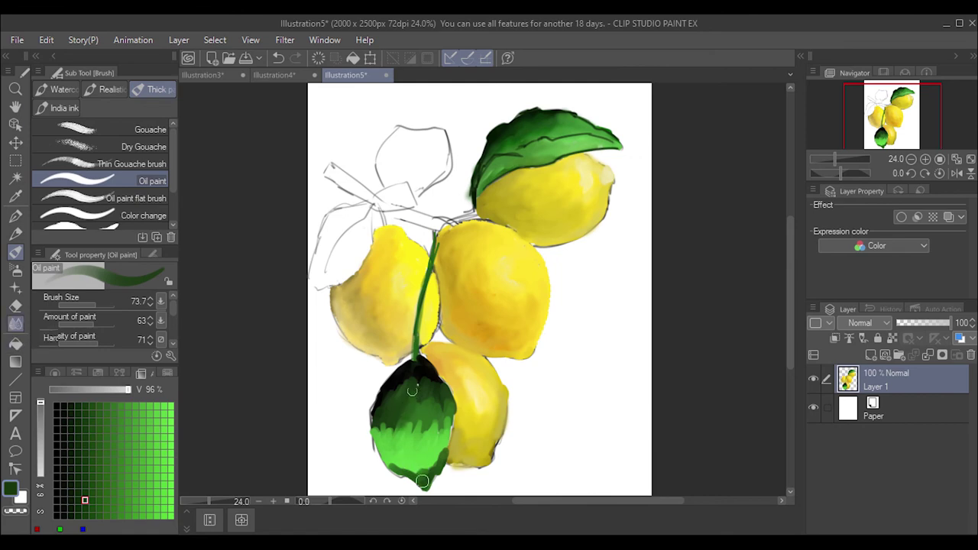
{"action": "mouse_move", "coordinate": [429, 389]}
{"action": "left_mouse_down"}
{"action": "mouse_move", "coordinate": [413, 405]}
{"action": "mouse_move", "coordinate": [443, 428]}
{"action": "mouse_move", "coordinate": [416, 434]}
{"action": "mouse_move", "coordinate": [432, 441]}
{"action": "mouse_move", "coordinate": [380, 437]}
{"action": "mouse_move", "coordinate": [391, 409]}
{"action": "mouse_move", "coordinate": [386, 458]}
{"action": "left_mouse_up"}
{"action": "left_click_drag", "start_coordinate": [428, 428], "coordinate": [439, 467]}
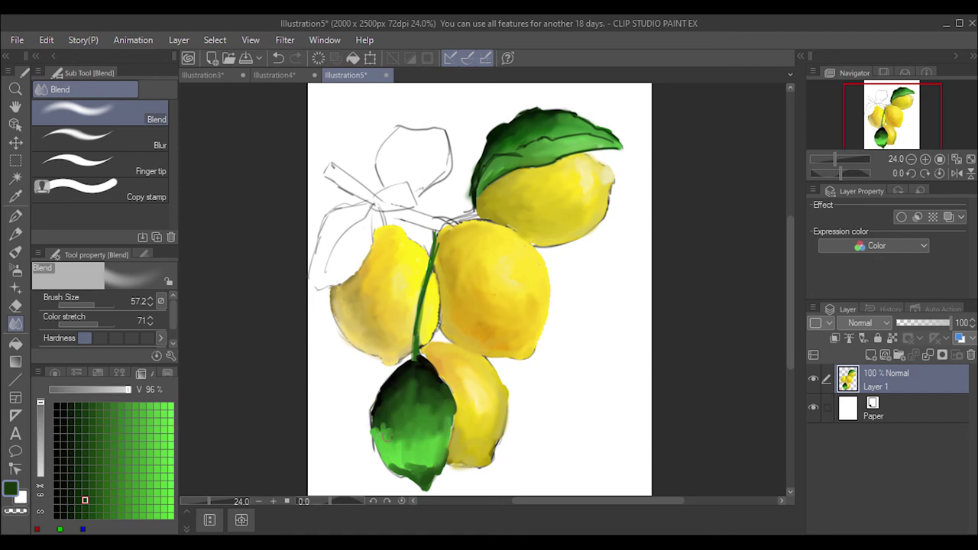
{"action": "left_click_drag", "start_coordinate": [382, 390], "coordinate": [416, 474]}
{"action": "left_click_drag", "start_coordinate": [395, 424], "coordinate": [409, 474]}
{"action": "left_click", "coordinate": [394, 428], "text": "alt"}
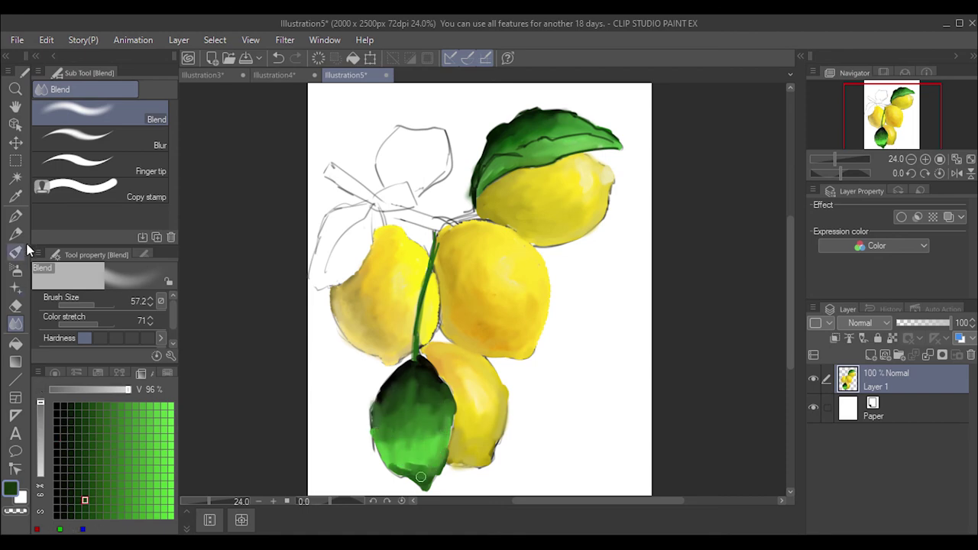
{"action": "left_click_drag", "start_coordinate": [413, 366], "coordinate": [418, 481]}
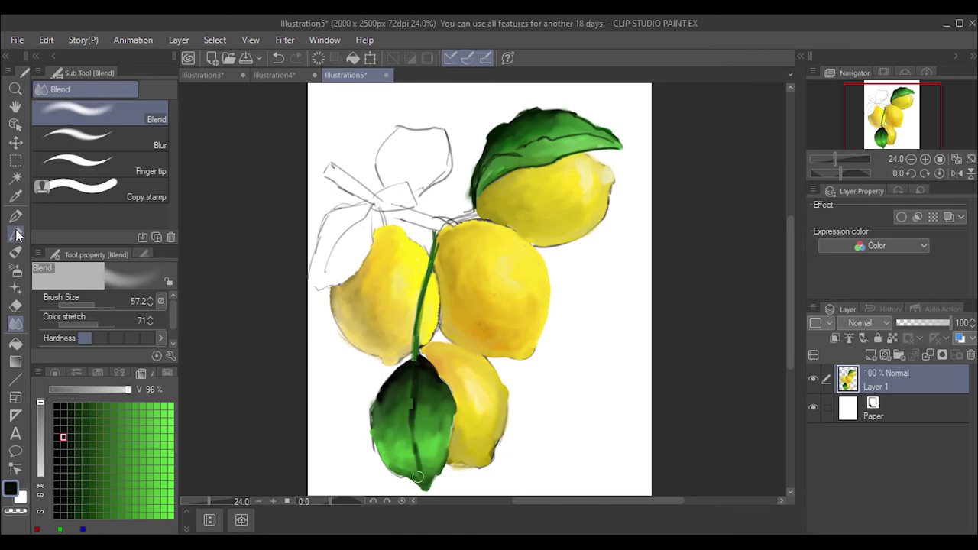
{"action": "key", "text": "p"}
{"action": "left_click_drag", "start_coordinate": [404, 380], "coordinate": [373, 440]}
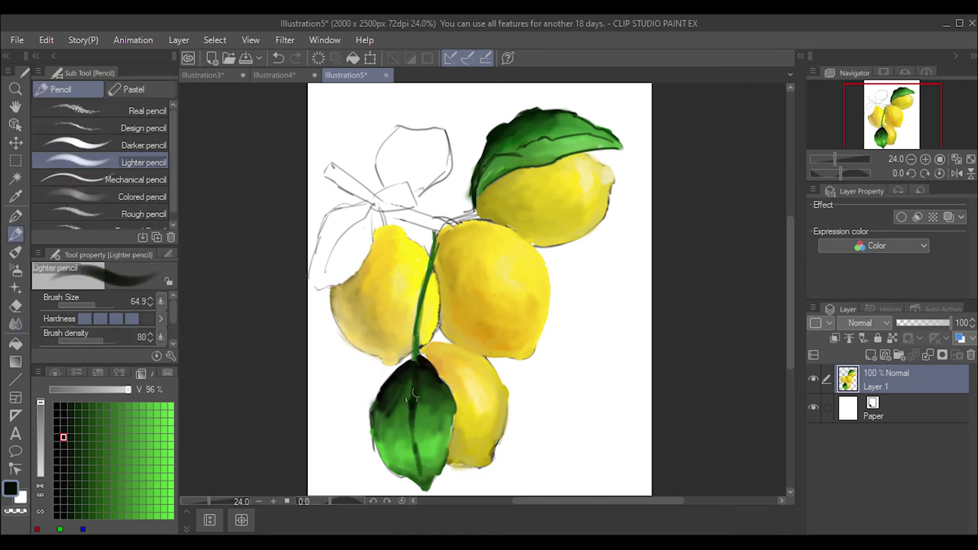
Outline the lower leaf and upper stem dark, then block a dark green upper-left leaf.
{"action": "mouse_move", "coordinate": [449, 418]}
{"action": "left_mouse_down"}
{"action": "mouse_move", "coordinate": [427, 483]}
{"action": "mouse_move", "coordinate": [371, 401]}
{"action": "mouse_move", "coordinate": [411, 355]}
{"action": "left_mouse_up"}
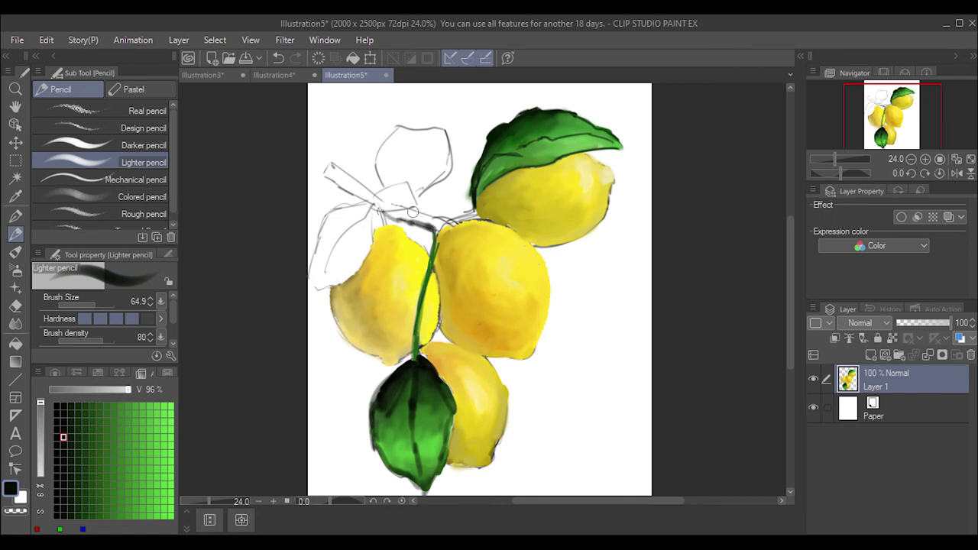
{"action": "left_click_drag", "start_coordinate": [383, 213], "coordinate": [437, 229]}
{"action": "left_click", "coordinate": [77, 477]}
{"action": "mouse_move", "coordinate": [369, 215]}
{"action": "left_mouse_down"}
{"action": "mouse_move", "coordinate": [354, 239]}
{"action": "mouse_move", "coordinate": [376, 202]}
{"action": "mouse_move", "coordinate": [329, 268]}
{"action": "left_mouse_up"}
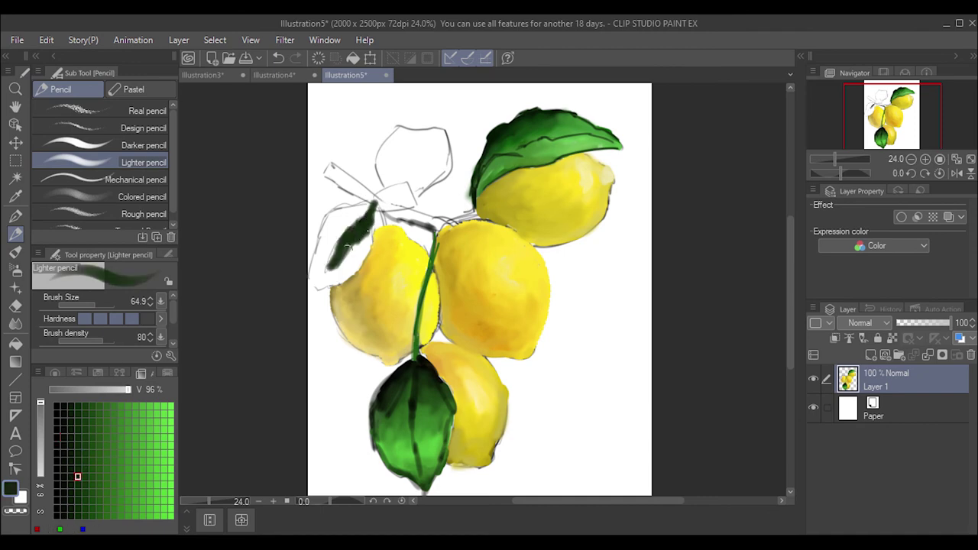
{"action": "left_click", "coordinate": [15, 253]}
{"action": "left_click", "coordinate": [15, 233]}
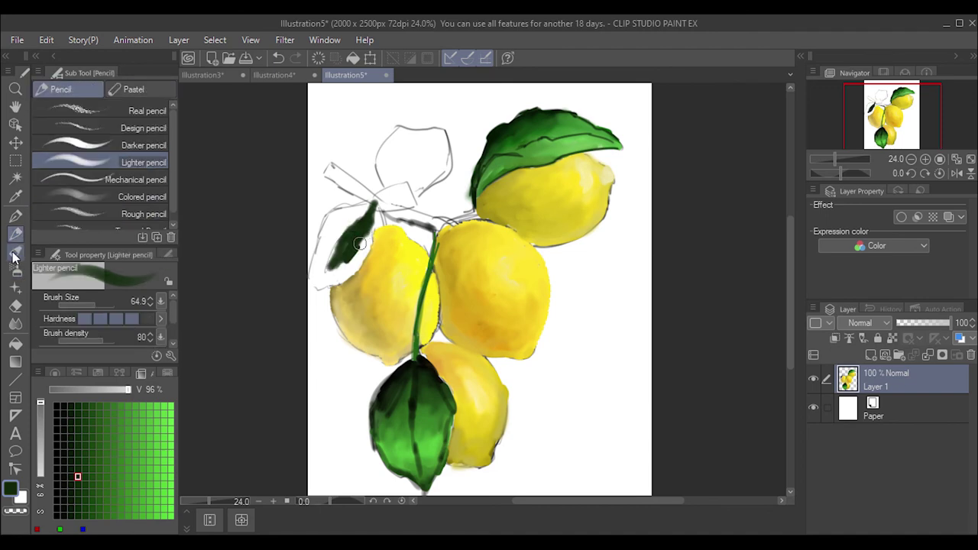
{"action": "left_click", "coordinate": [15, 252]}
{"action": "mouse_move", "coordinate": [352, 243]}
{"action": "left_mouse_down"}
{"action": "mouse_move", "coordinate": [313, 296]}
{"action": "mouse_move", "coordinate": [331, 283]}
{"action": "left_mouse_up"}
Paint lighter green over the upper-left leaf.
{"action": "left_click", "coordinate": [113, 469]}
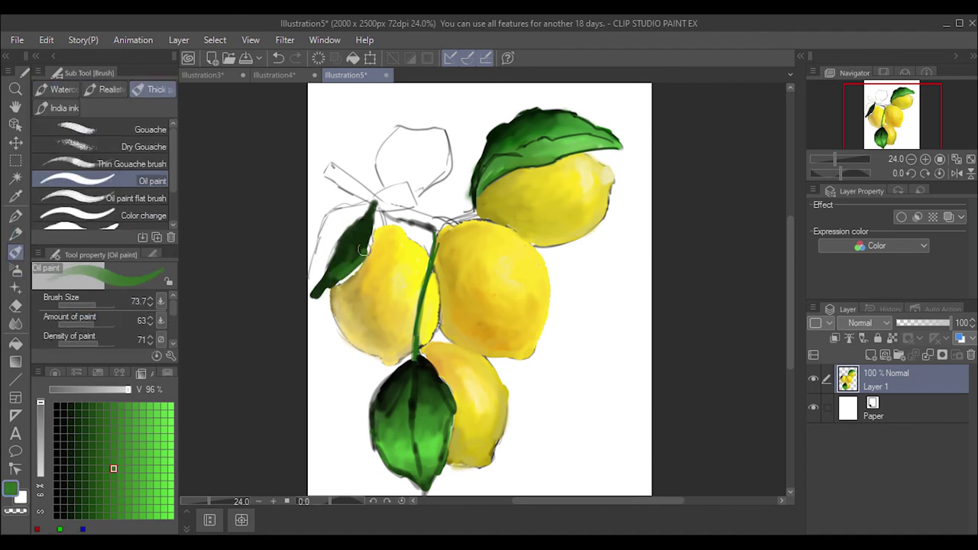
{"action": "left_click_drag", "start_coordinate": [374, 228], "coordinate": [340, 276]}
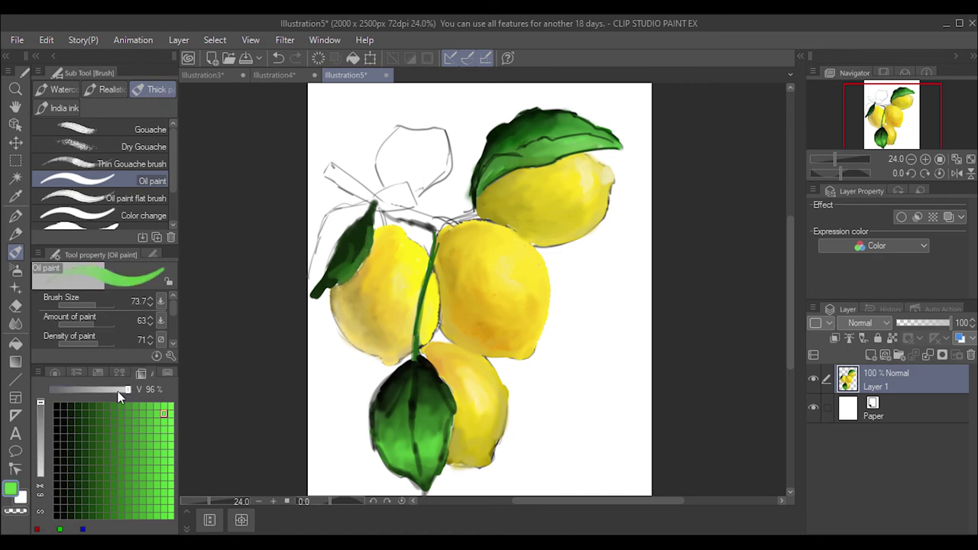
{"action": "left_click_drag", "start_coordinate": [336, 221], "coordinate": [359, 205]}
{"action": "left_click", "coordinate": [163, 413]}
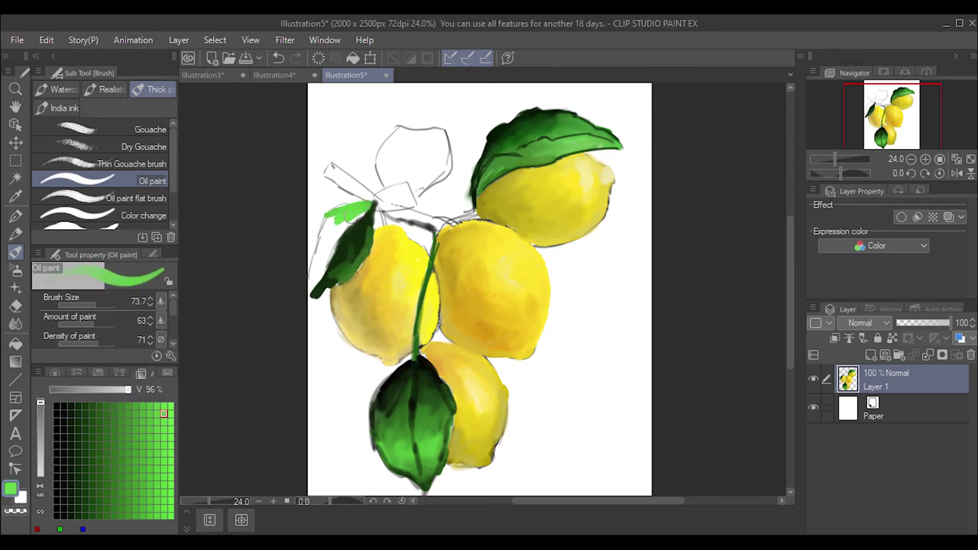
{"action": "key", "text": "ctrl+z"}
{"action": "left_click", "coordinate": [55, 373]}
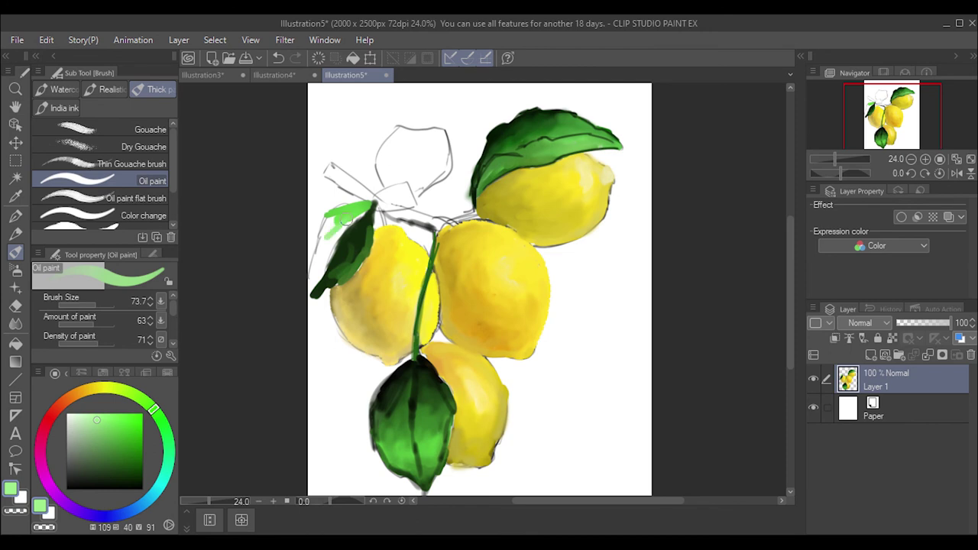
{"action": "mouse_move", "coordinate": [327, 231]}
{"action": "left_mouse_down"}
{"action": "mouse_move", "coordinate": [340, 205]}
{"action": "mouse_move", "coordinate": [345, 227]}
{"action": "mouse_move", "coordinate": [321, 264]}
{"action": "mouse_move", "coordinate": [336, 206]}
{"action": "left_mouse_up"}
Lighten the upper-left leaf and its lower tip with yellow-green.
{"action": "left_click", "coordinate": [106, 388]}
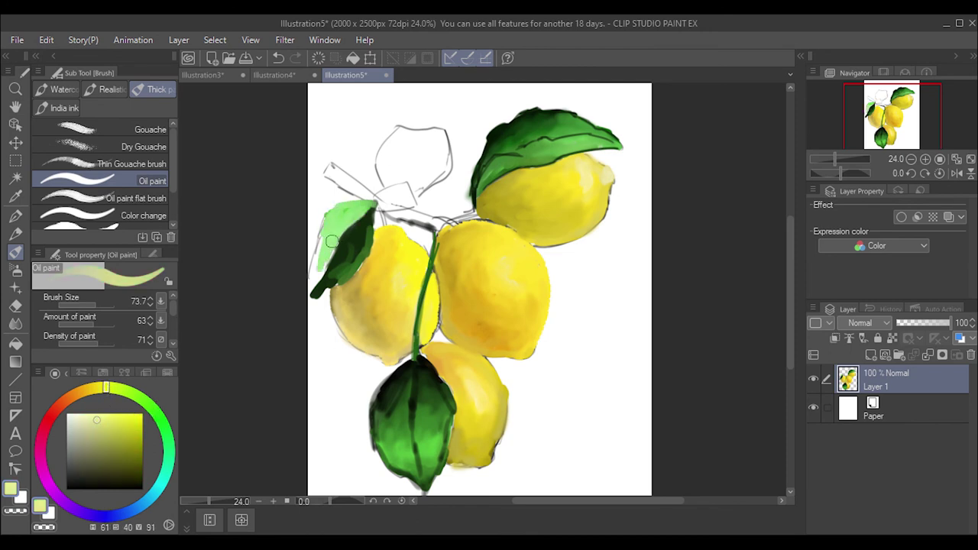
{"action": "mouse_move", "coordinate": [331, 241]}
{"action": "left_mouse_down"}
{"action": "mouse_move", "coordinate": [315, 275]}
{"action": "mouse_move", "coordinate": [321, 231]}
{"action": "left_mouse_up"}
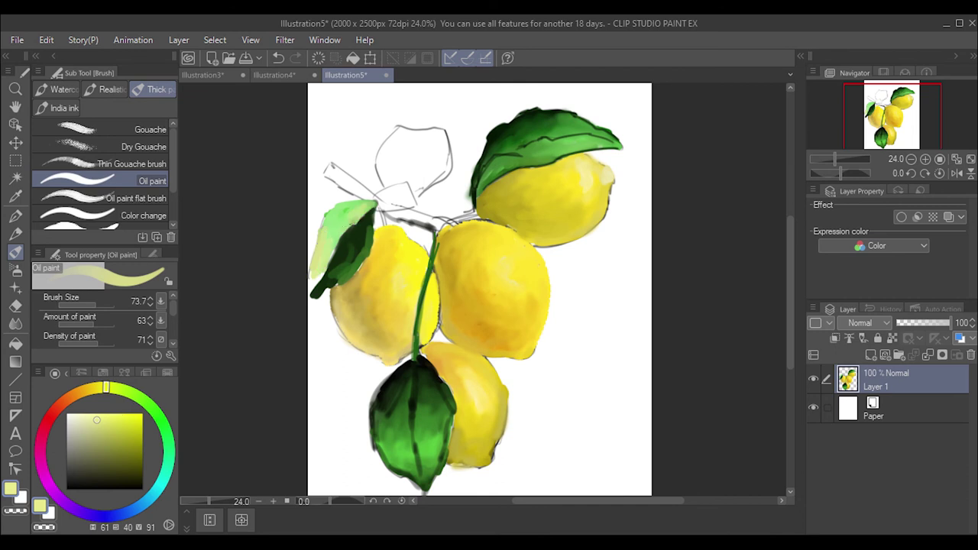
{"action": "left_click_drag", "start_coordinate": [367, 207], "coordinate": [315, 283]}
{"action": "left_click_drag", "start_coordinate": [340, 214], "coordinate": [315, 279]}
{"action": "mouse_move", "coordinate": [375, 201]}
{"action": "left_mouse_down"}
{"action": "mouse_move", "coordinate": [350, 211]}
{"action": "mouse_move", "coordinate": [412, 191]}
{"action": "mouse_move", "coordinate": [405, 206]}
{"action": "left_mouse_up"}
{"action": "left_click_drag", "start_coordinate": [344, 264], "coordinate": [305, 304]}
Add yellow-green highlights along the top-right leaf and the bottom leaf.
{"action": "mouse_move", "coordinate": [515, 147]}
{"action": "left_mouse_down"}
{"action": "mouse_move", "coordinate": [493, 162]}
{"action": "mouse_move", "coordinate": [538, 142]}
{"action": "mouse_move", "coordinate": [619, 142]}
{"action": "left_mouse_up"}
{"action": "left_click_drag", "start_coordinate": [405, 472], "coordinate": [397, 405]}
{"action": "mouse_move", "coordinate": [402, 439]}
{"action": "left_mouse_down"}
{"action": "mouse_move", "coordinate": [405, 387]}
{"action": "mouse_move", "coordinate": [425, 467]}
{"action": "mouse_move", "coordinate": [413, 383]}
{"action": "left_mouse_up"}
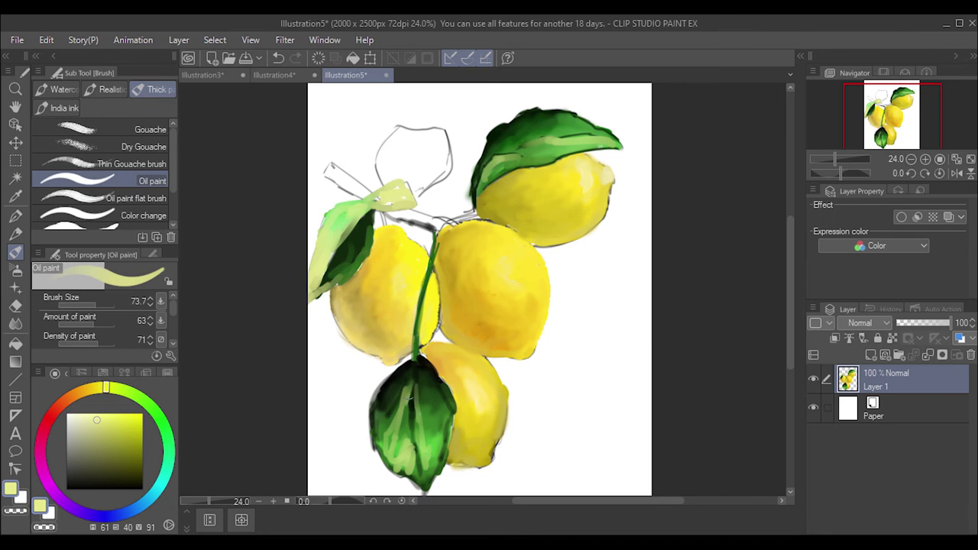
{"action": "left_click_drag", "start_coordinate": [405, 416], "coordinate": [423, 449]}
Fill the sketched shape above the lemons with light green.
{"action": "left_click_drag", "start_coordinate": [408, 130], "coordinate": [382, 162]}
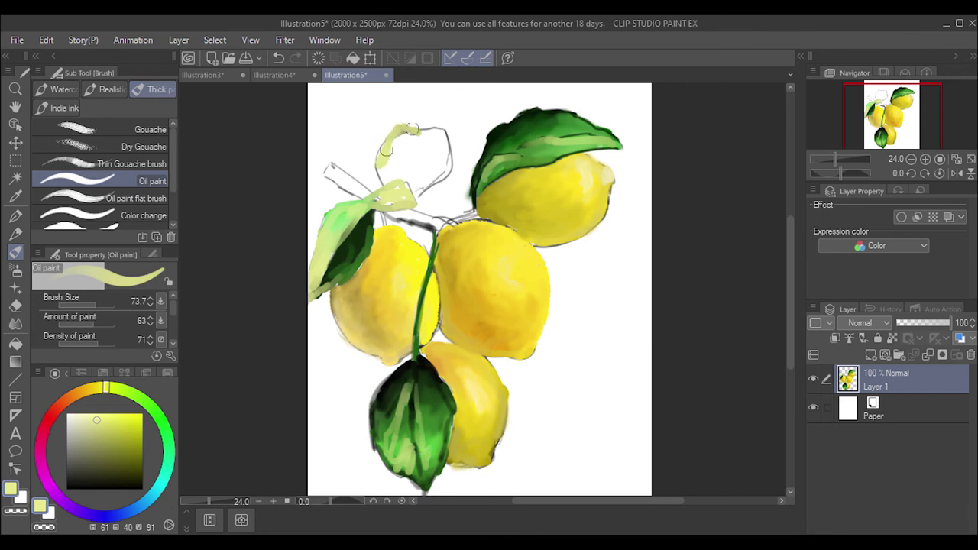
{"action": "left_click", "coordinate": [107, 423]}
{"action": "mouse_move", "coordinate": [405, 128]}
{"action": "left_mouse_down"}
{"action": "mouse_move", "coordinate": [389, 175]}
{"action": "mouse_move", "coordinate": [401, 142]}
{"action": "mouse_move", "coordinate": [396, 169]}
{"action": "mouse_move", "coordinate": [409, 173]}
{"action": "mouse_move", "coordinate": [428, 136]}
{"action": "mouse_move", "coordinate": [450, 133]}
{"action": "mouse_move", "coordinate": [428, 181]}
{"action": "mouse_move", "coordinate": [439, 139]}
{"action": "mouse_move", "coordinate": [409, 175]}
{"action": "mouse_move", "coordinate": [443, 139]}
{"action": "mouse_move", "coordinate": [447, 166]}
{"action": "mouse_move", "coordinate": [404, 172]}
{"action": "mouse_move", "coordinate": [376, 197]}
{"action": "mouse_move", "coordinate": [349, 202]}
{"action": "mouse_move", "coordinate": [321, 233]}
{"action": "left_mouse_up"}
{"action": "left_click", "coordinate": [151, 405]}
{"action": "left_click", "coordinate": [125, 449]}
Darken the lower-left leaf with dark green and blend it, undoing the last blend.
{"action": "left_click", "coordinate": [134, 466]}
{"action": "mouse_move", "coordinate": [359, 205]}
{"action": "left_mouse_down"}
{"action": "mouse_move", "coordinate": [320, 238]}
{"action": "mouse_move", "coordinate": [314, 259]}
{"action": "left_mouse_up"}
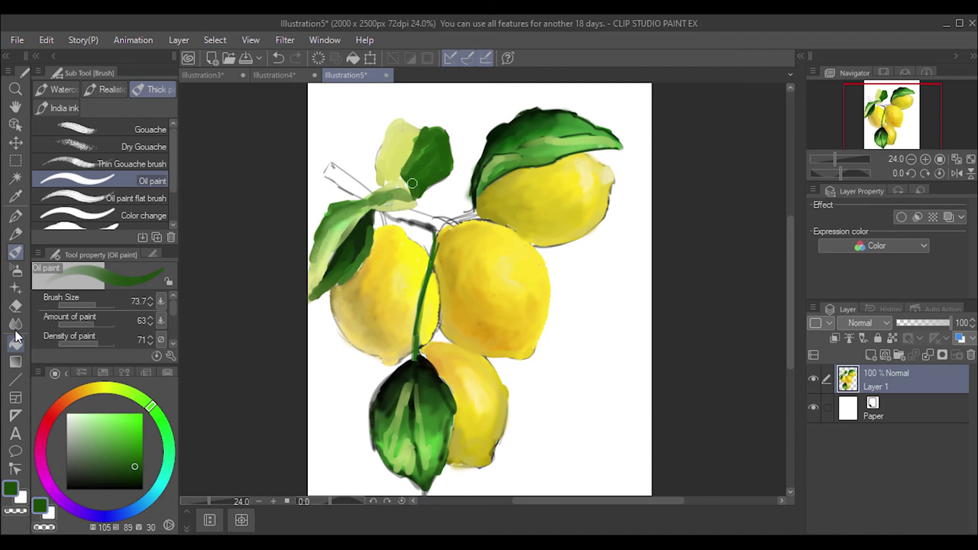
{"action": "left_click", "coordinate": [15, 324]}
{"action": "mouse_move", "coordinate": [428, 132]}
{"action": "left_mouse_down"}
{"action": "mouse_move", "coordinate": [401, 187]}
{"action": "mouse_move", "coordinate": [327, 274]}
{"action": "mouse_move", "coordinate": [348, 237]}
{"action": "left_mouse_up"}
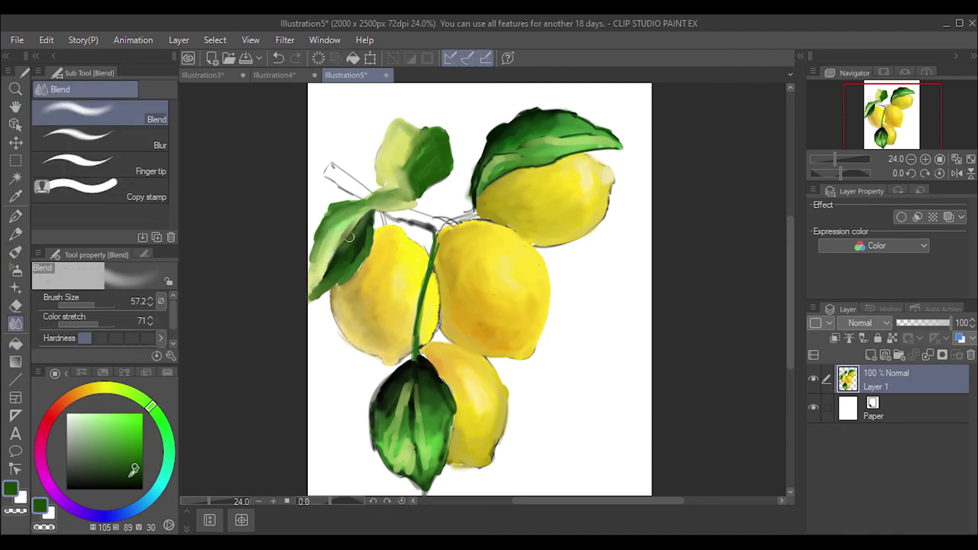
{"action": "key", "text": "ctrl+z"}
Paint a light tan branch between the lemons with the flat Oil paint brush.
{"action": "left_click", "coordinate": [74, 395]}
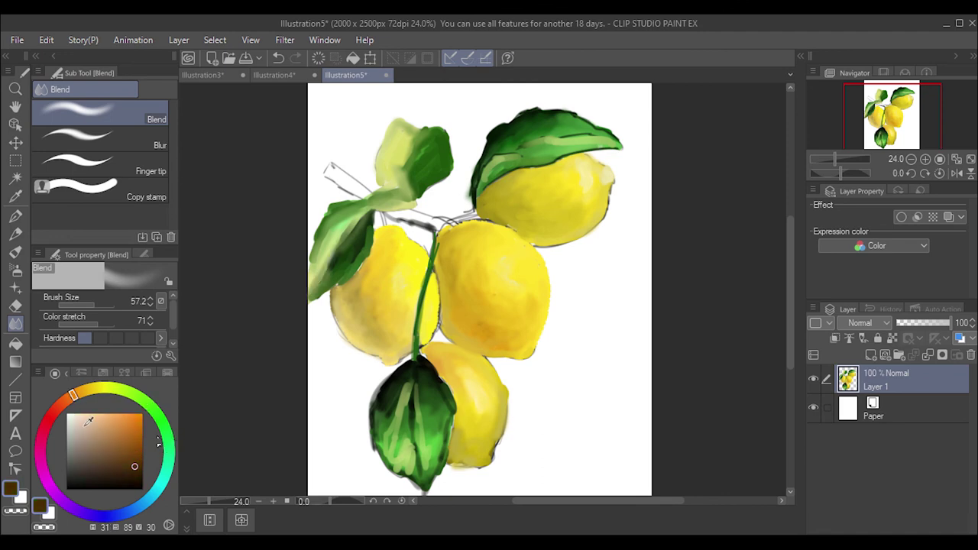
{"action": "left_click", "coordinate": [92, 424]}
{"action": "left_click", "coordinate": [15, 252]}
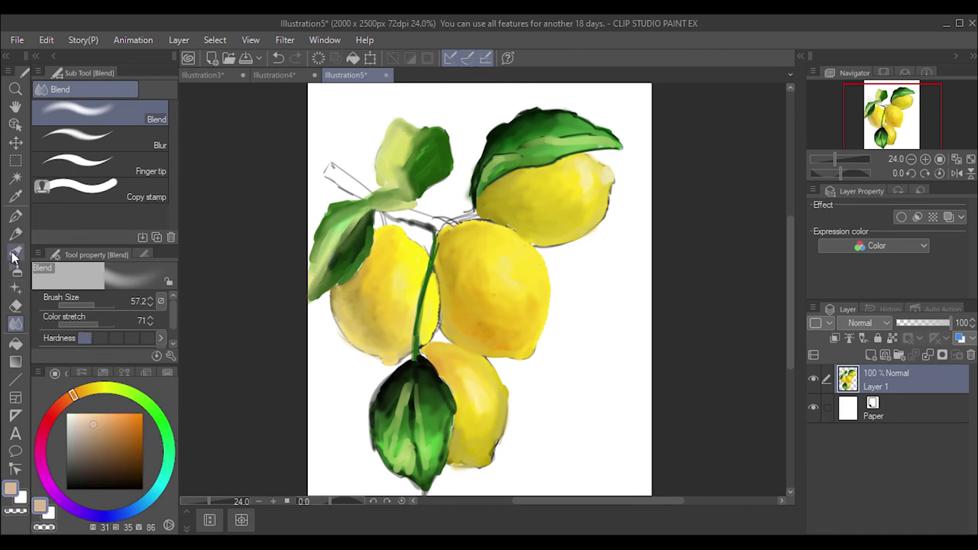
{"action": "left_click", "coordinate": [149, 181]}
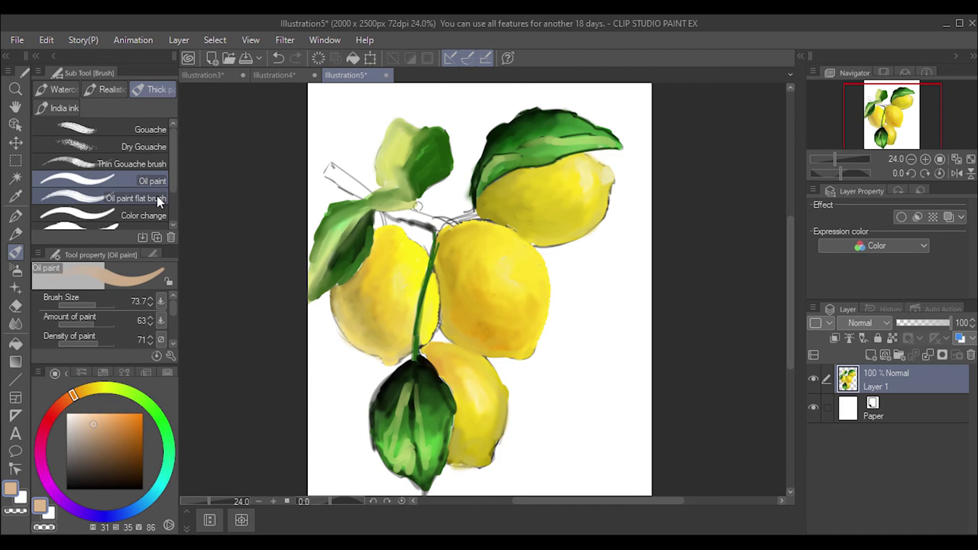
{"action": "left_click", "coordinate": [157, 200]}
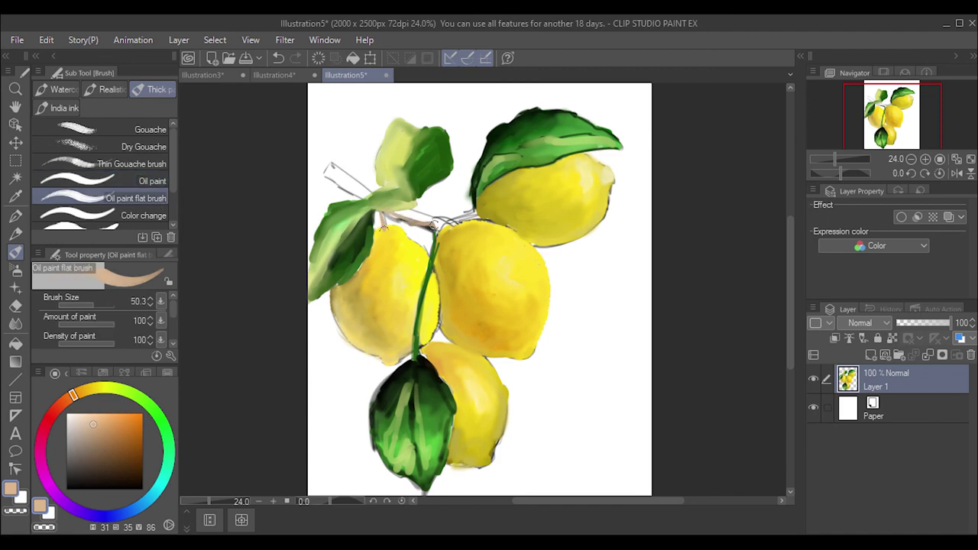
{"action": "mouse_move", "coordinate": [385, 230]}
{"action": "left_mouse_down"}
{"action": "mouse_move", "coordinate": [433, 226]}
{"action": "mouse_move", "coordinate": [418, 345]}
{"action": "mouse_move", "coordinate": [433, 240]}
{"action": "mouse_move", "coordinate": [410, 221]}
{"action": "left_mouse_up"}
Add dark brown twigs and lemon-edge outlines, then light tan along the central branch.
{"action": "left_click", "coordinate": [435, 229], "text": "alt"}
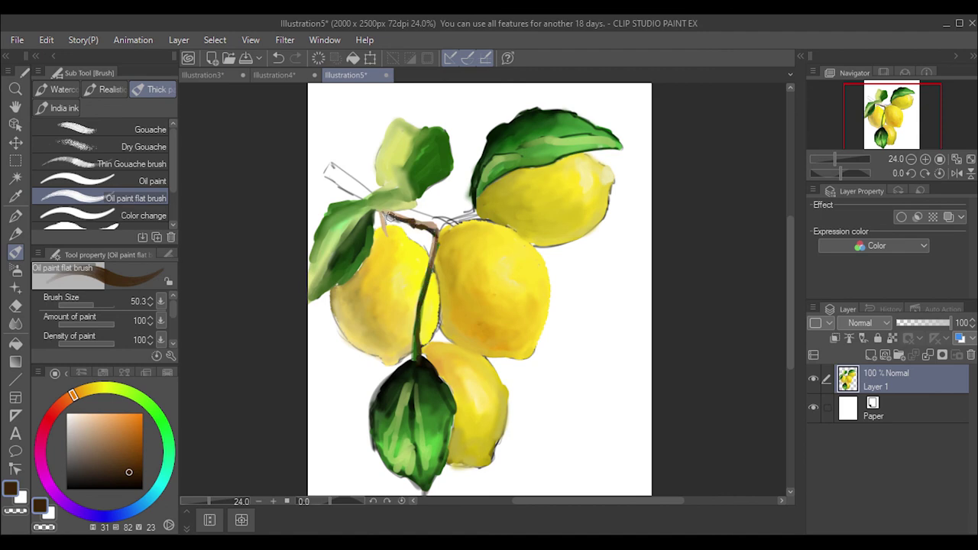
{"action": "left_click_drag", "start_coordinate": [364, 200], "coordinate": [336, 179]}
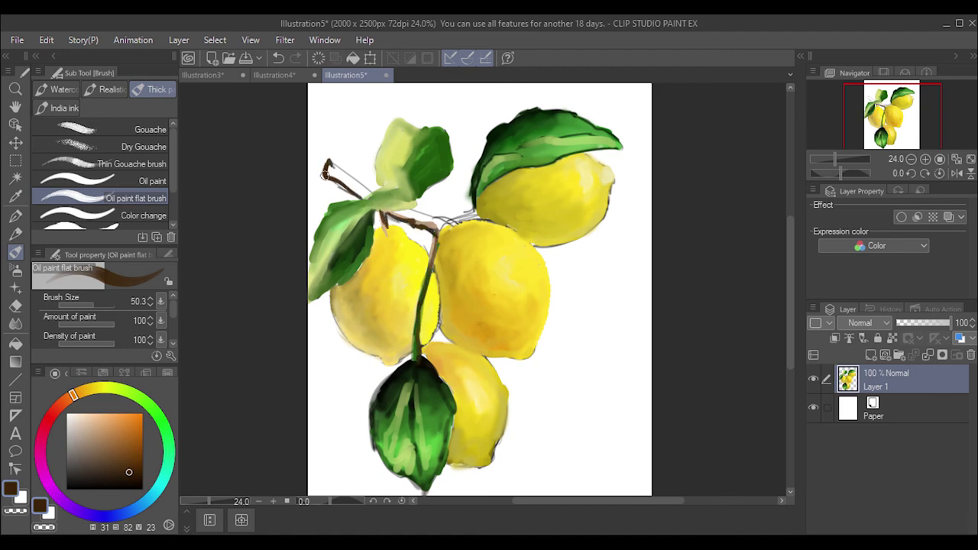
{"action": "mouse_move", "coordinate": [472, 211]}
{"action": "left_mouse_down"}
{"action": "mouse_move", "coordinate": [451, 223]}
{"action": "mouse_move", "coordinate": [471, 216]}
{"action": "left_mouse_up"}
{"action": "left_click_drag", "start_coordinate": [514, 359], "coordinate": [489, 355]}
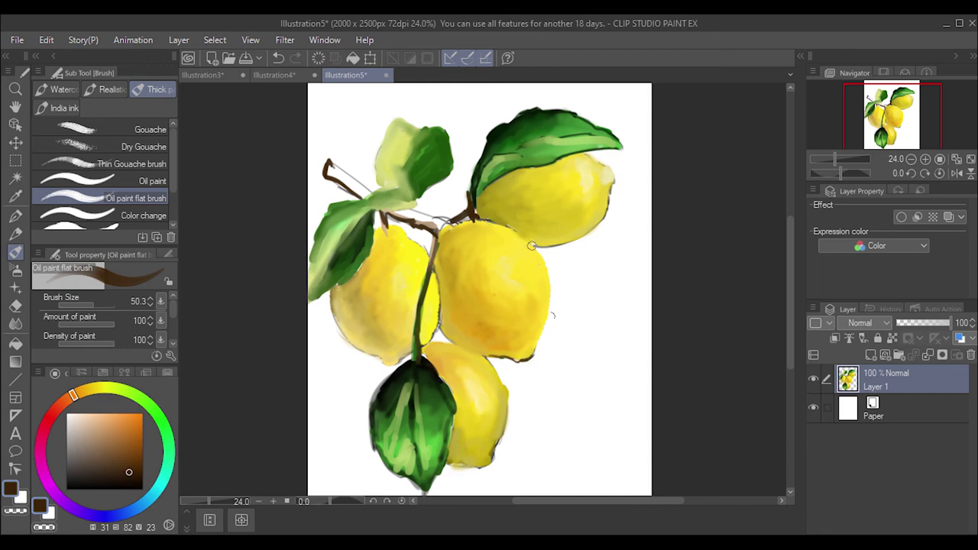
{"action": "mouse_move", "coordinate": [531, 245]}
{"action": "left_mouse_down"}
{"action": "mouse_move", "coordinate": [582, 237]}
{"action": "mouse_move", "coordinate": [622, 162]}
{"action": "left_mouse_up"}
{"action": "left_click_drag", "start_coordinate": [442, 280], "coordinate": [438, 310]}
{"action": "mouse_move", "coordinate": [405, 352]}
{"action": "left_mouse_down"}
{"action": "mouse_move", "coordinate": [387, 365]}
{"action": "mouse_move", "coordinate": [325, 290]}
{"action": "left_mouse_up"}
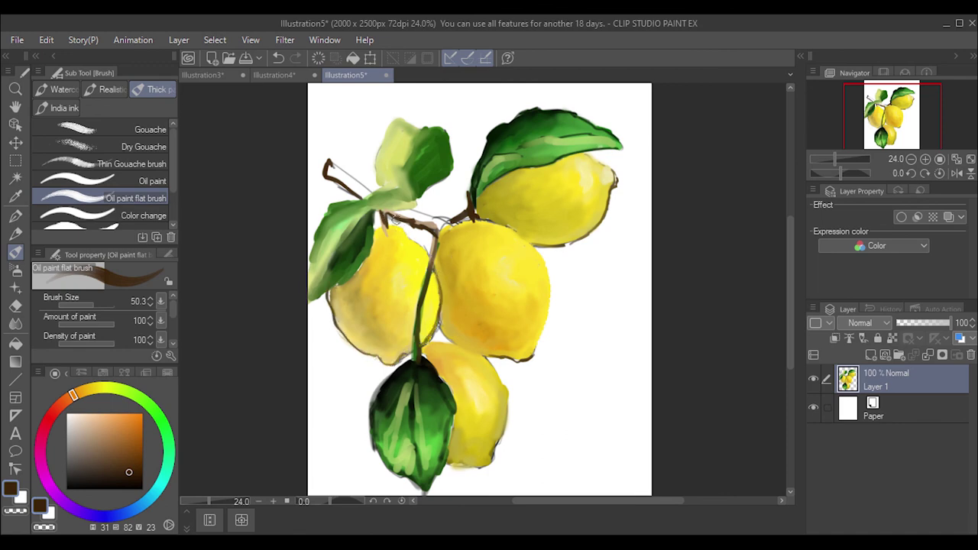
{"action": "left_click", "coordinate": [97, 426]}
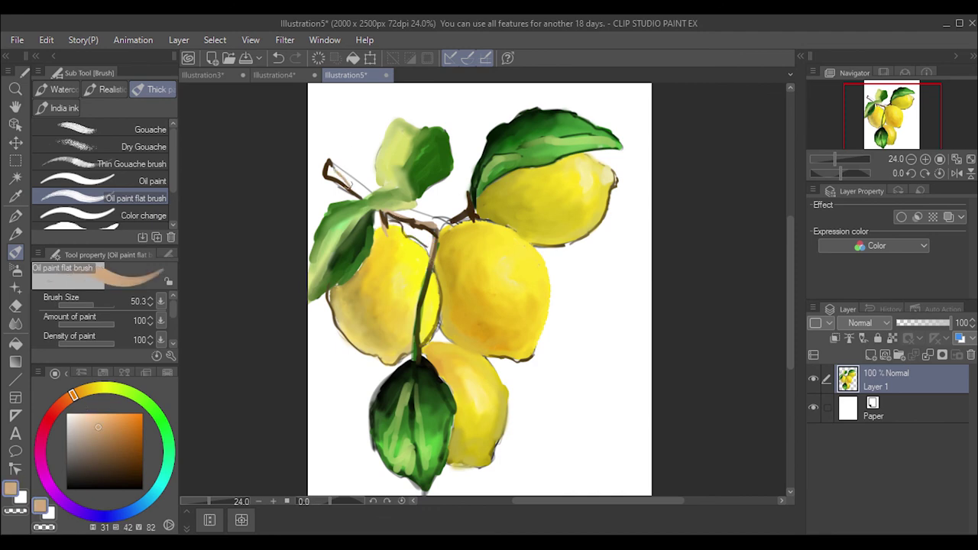
{"action": "left_click_drag", "start_coordinate": [417, 218], "coordinate": [439, 224]}
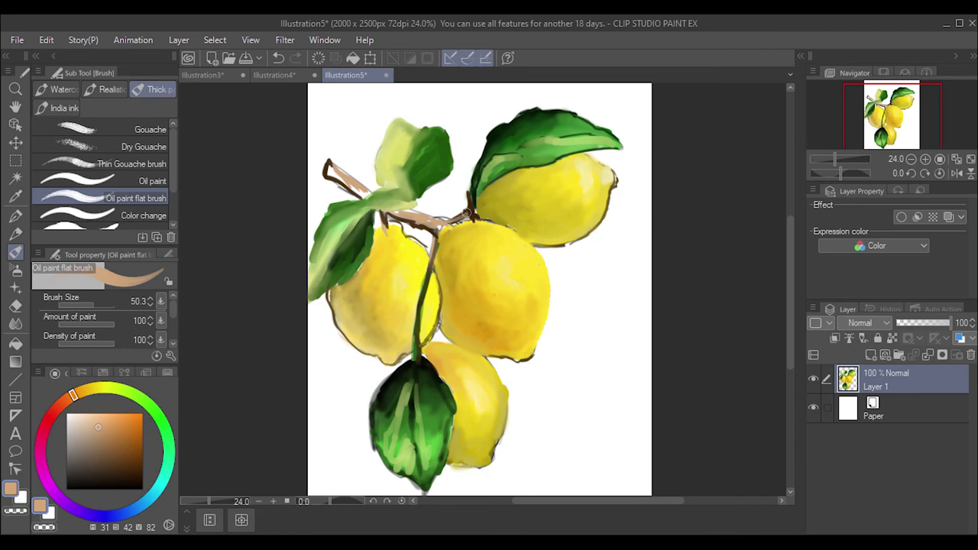
Smooth and lighten the tan central branch with the Blend tool.
{"action": "left_click", "coordinate": [15, 324]}
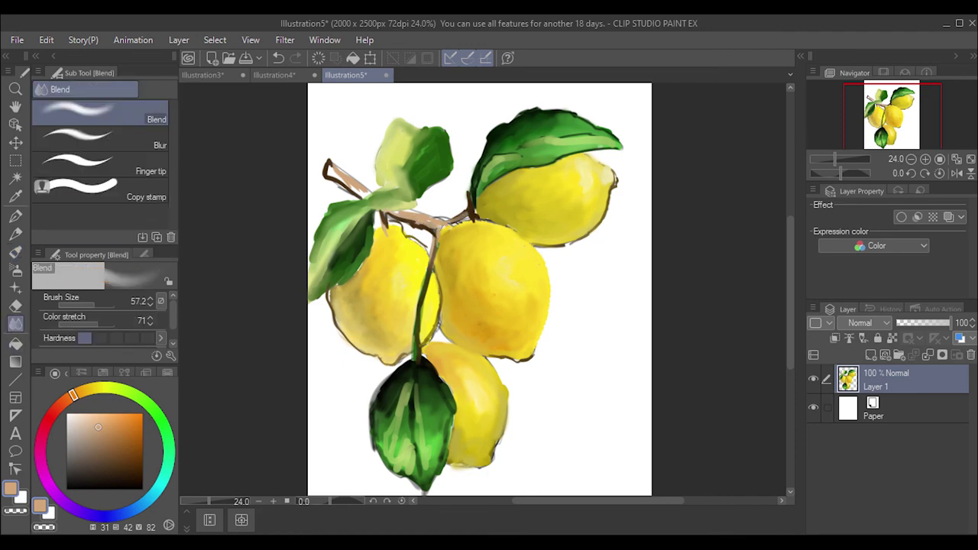
{"action": "key", "text": "b"}
{"action": "left_click", "coordinate": [16, 324]}
{"action": "left_click_drag", "start_coordinate": [399, 214], "coordinate": [480, 191]}
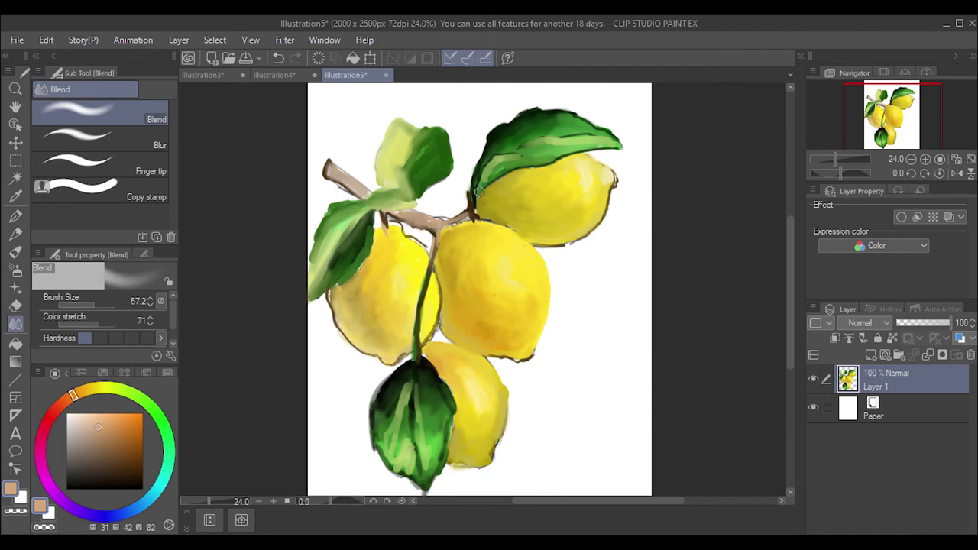
Switch to a dark brown Mapping pen and restore the outline stroke on the middle lemon.
{"action": "left_click", "coordinate": [478, 193], "text": "alt"}
{"action": "left_click", "coordinate": [16, 215]}
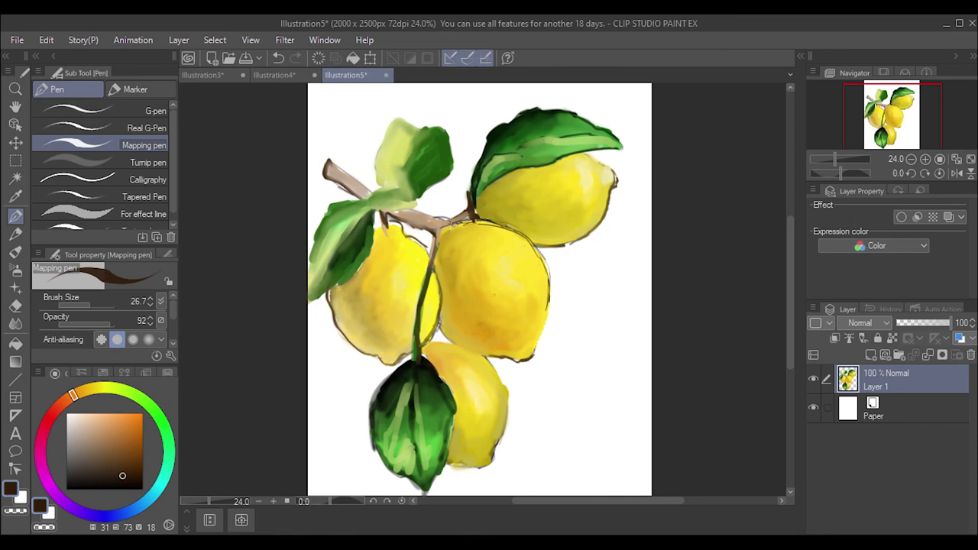
{"action": "key", "text": "ctrl+z"}
{"action": "key", "text": "ctrl+y"}
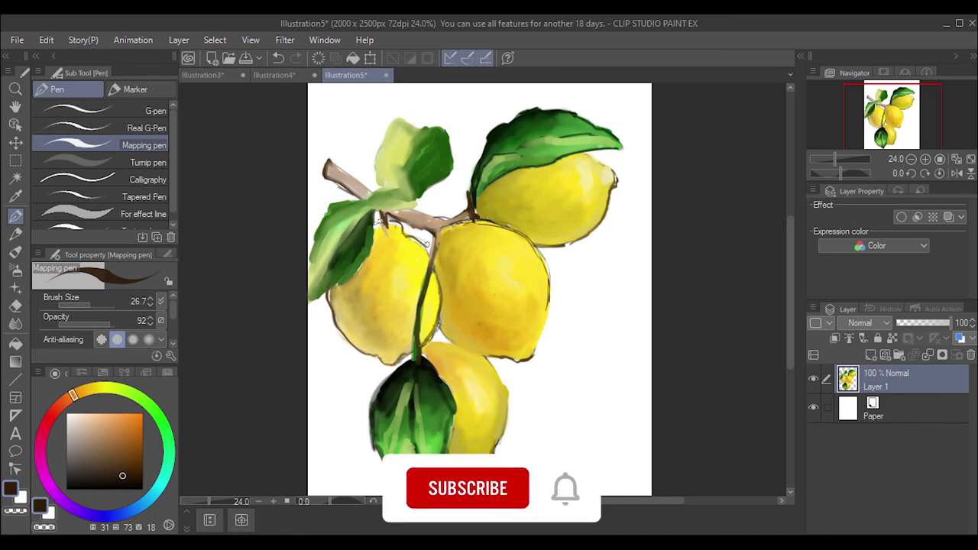